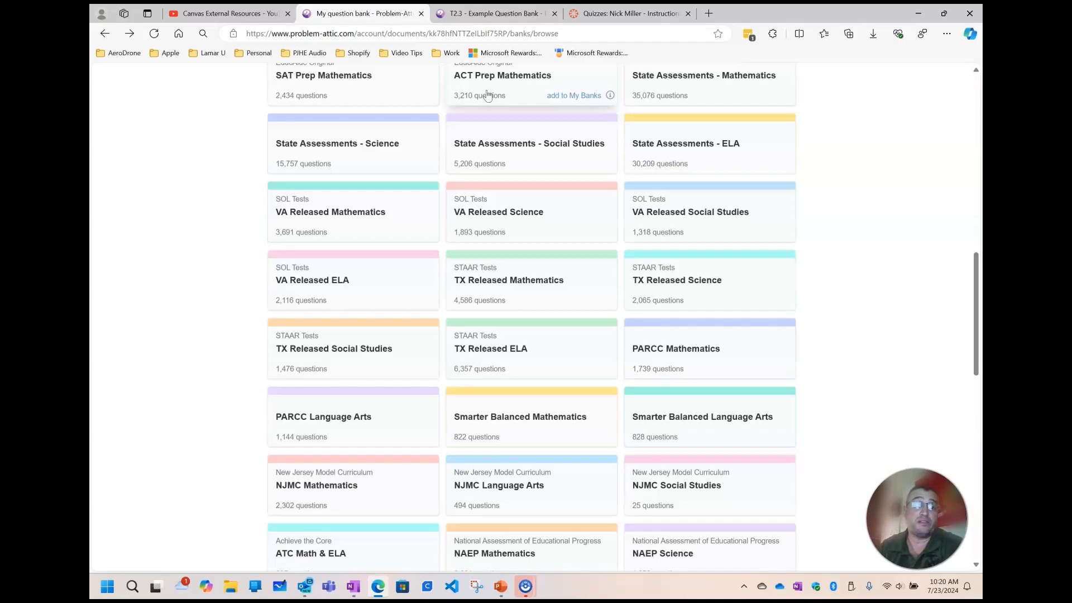
Browse the list of all question banks and open the TX Released ELA bank from the STAAR Tests
scroll(514, 140, up, 9)
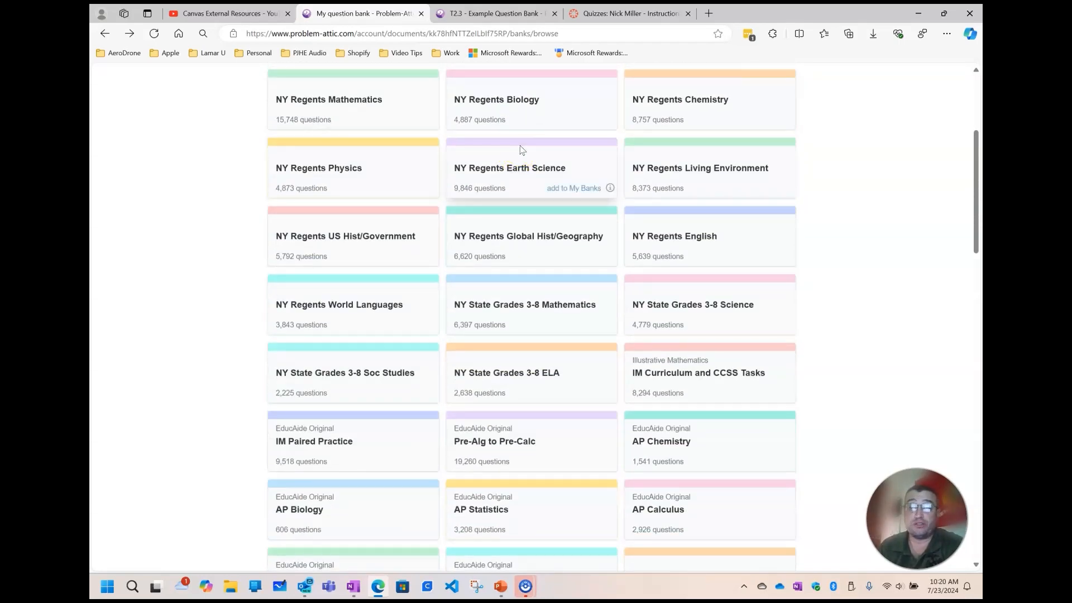
scroll(519, 150, up, 3)
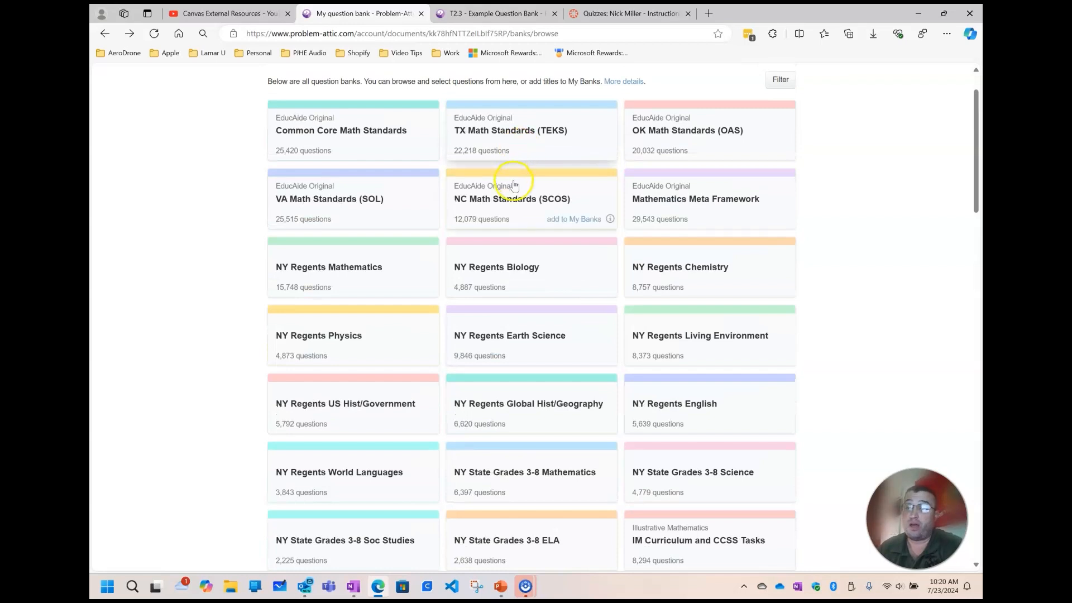
click(518, 200)
scroll(514, 193, up, 1)
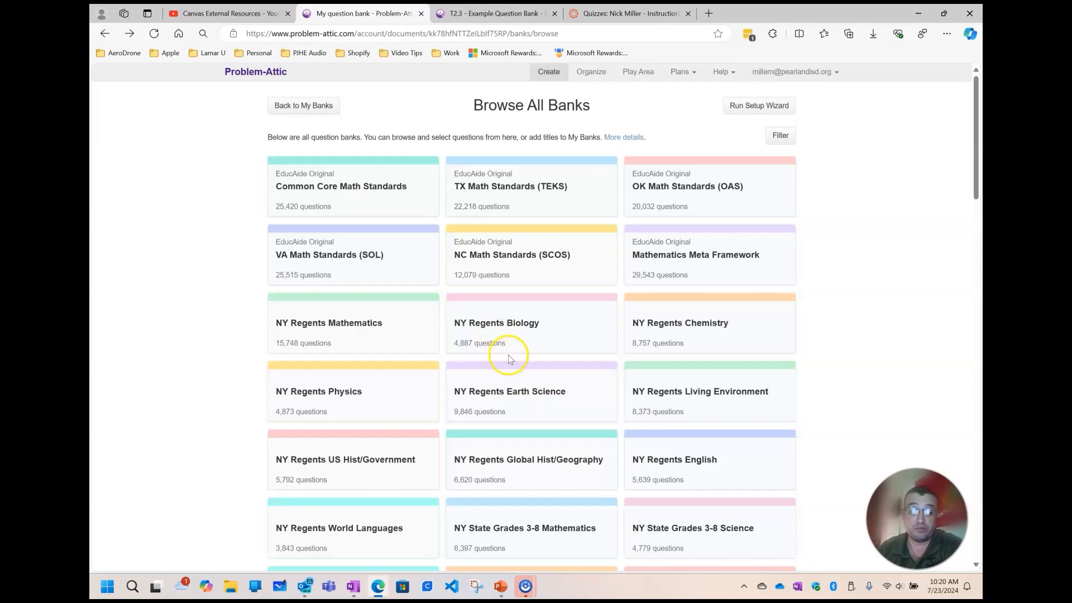
scroll(509, 359, down, 4)
scroll(510, 359, down, 4)
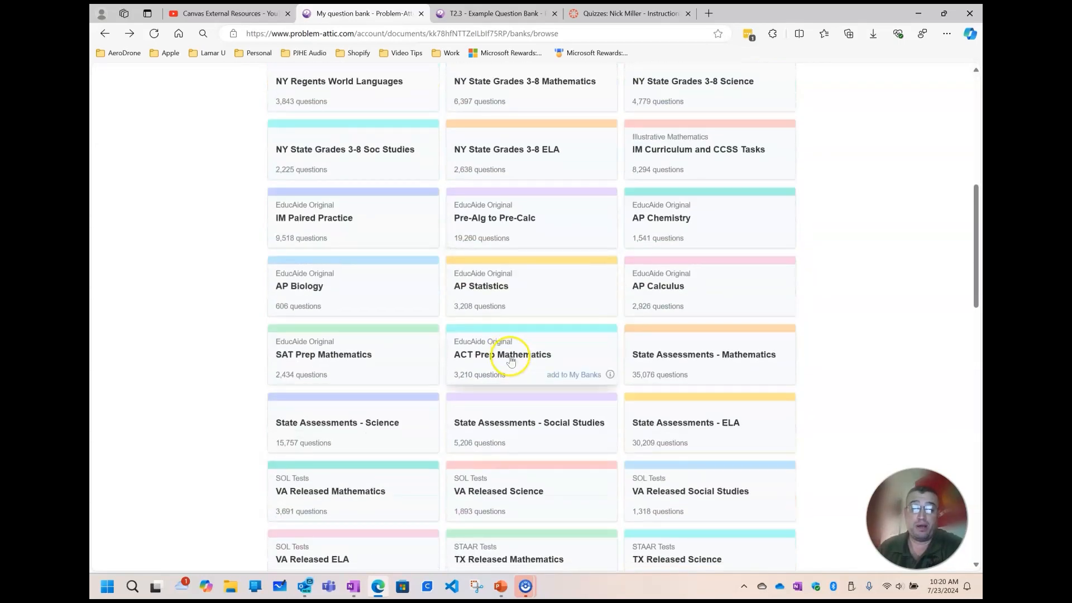
scroll(510, 360, up, 8)
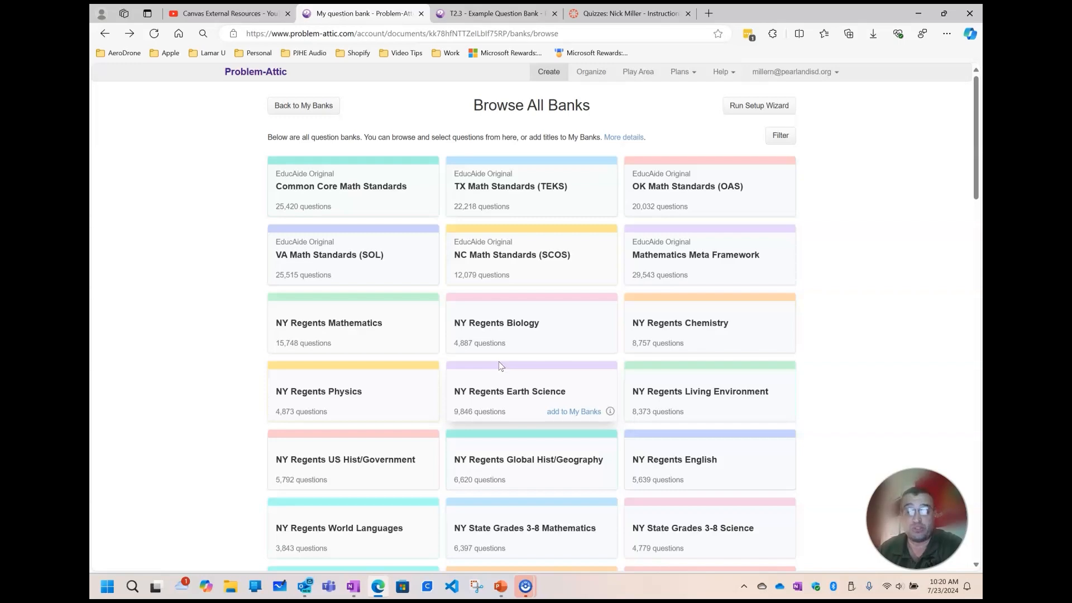
scroll(501, 365, down, 6)
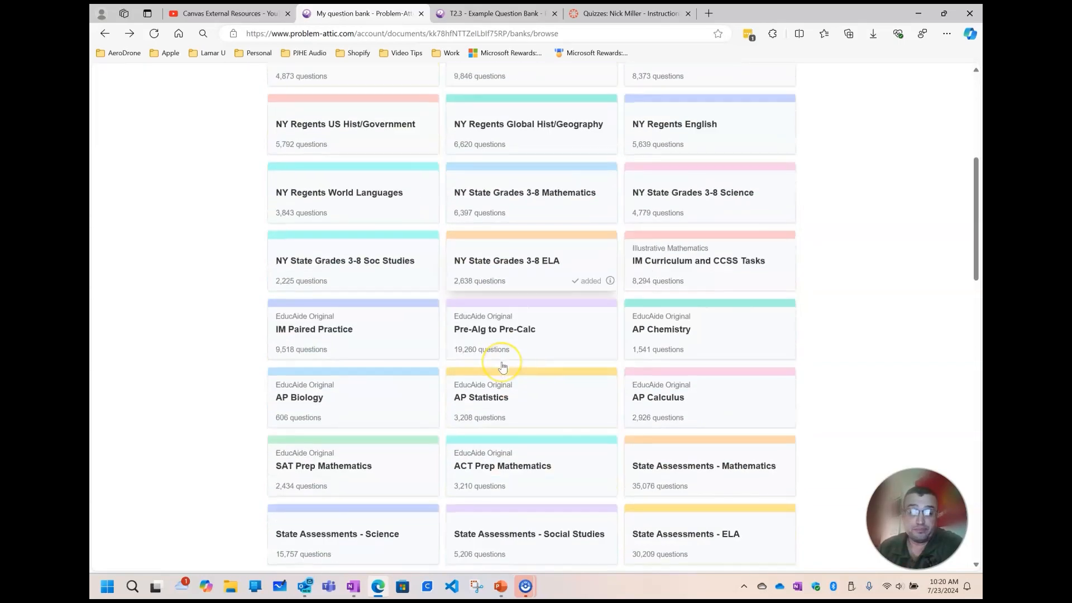
scroll(502, 366, down, 5)
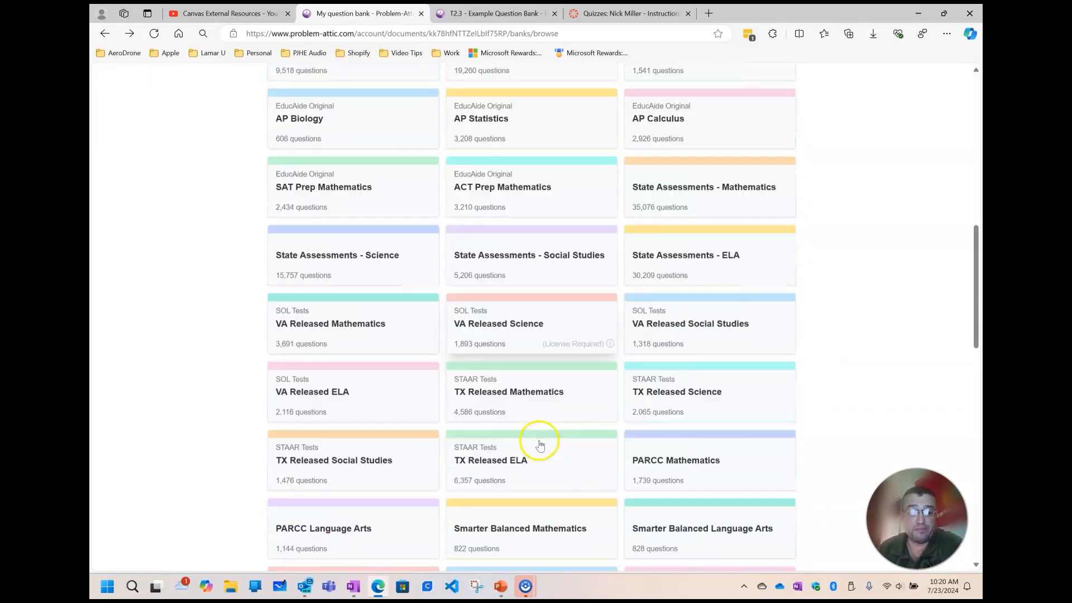
click(511, 466)
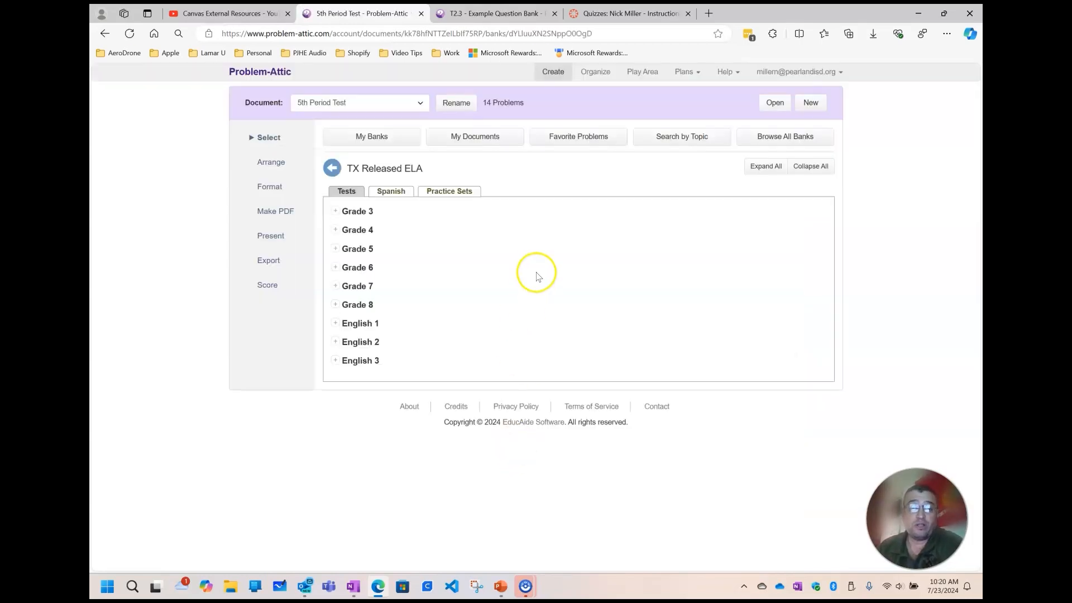
Switch the working document to T2.3 - Example Question Bank and open the dialog for creating a new document
click(411, 105)
click(369, 131)
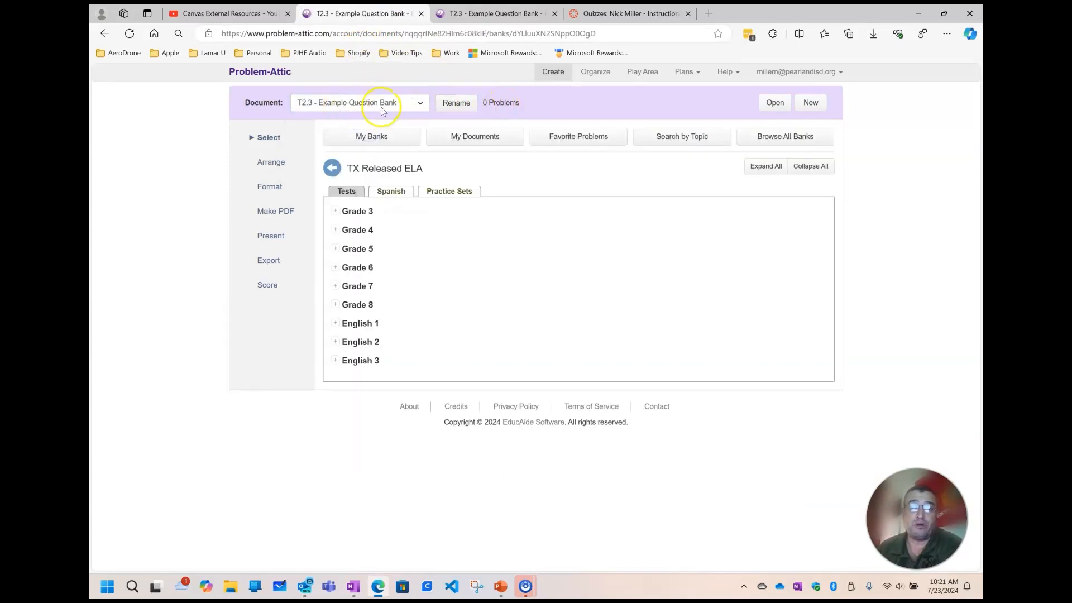
click(810, 105)
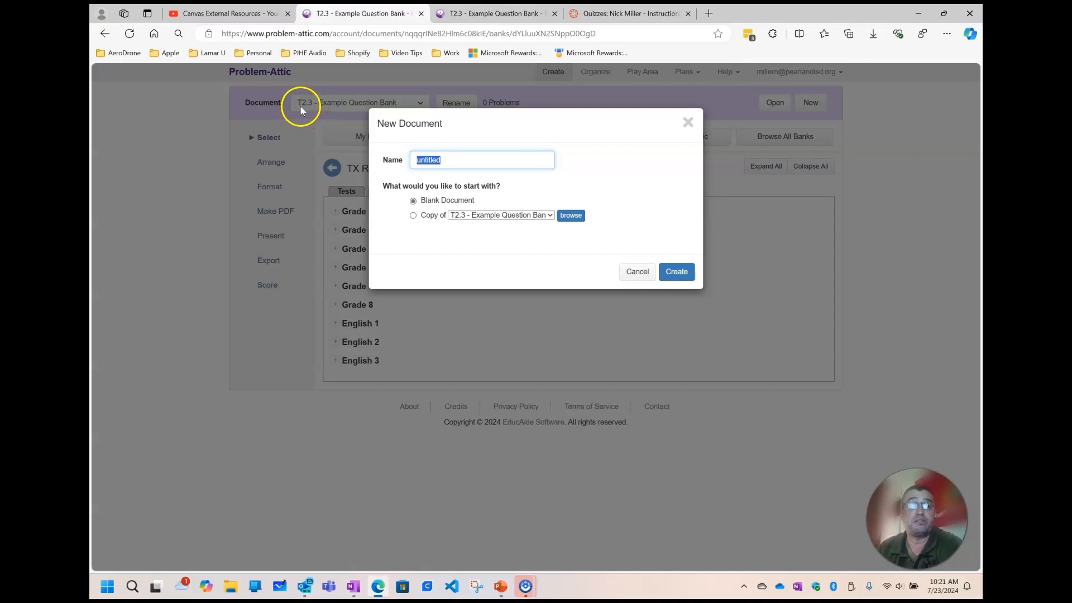
Look up the T2.3 - Example Questions module in the Canvas course and compare it with the Problem-Attic document's name
click(655, 15)
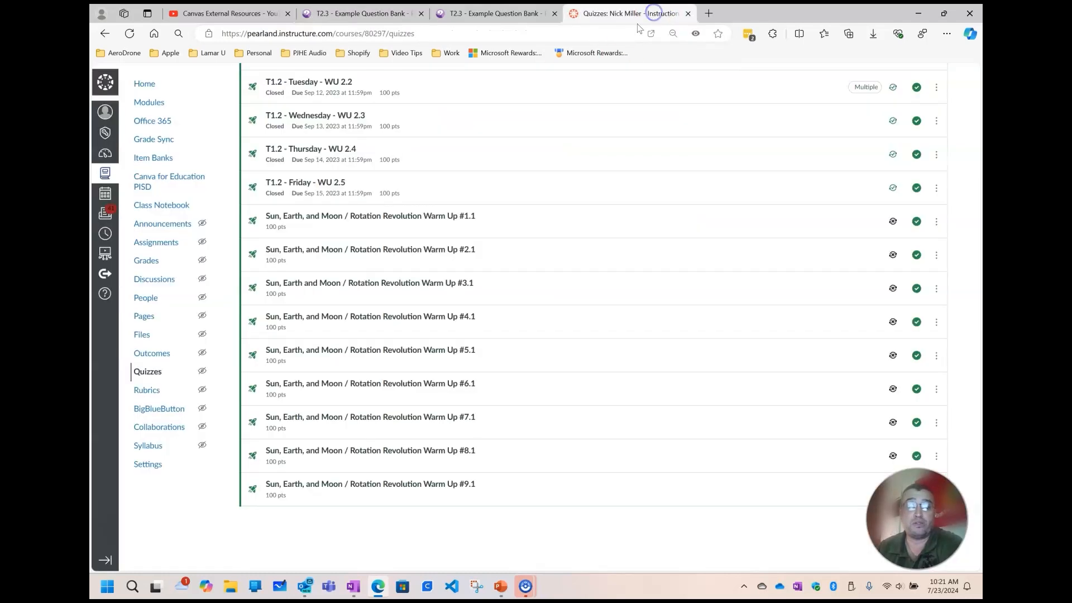
click(149, 102)
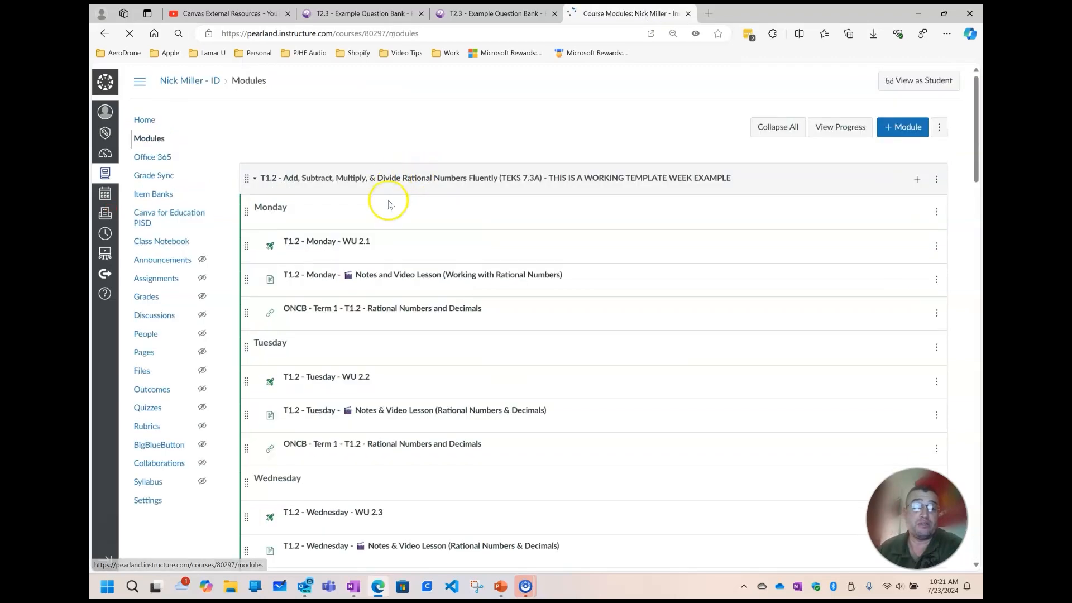
scroll(354, 274, down, 3)
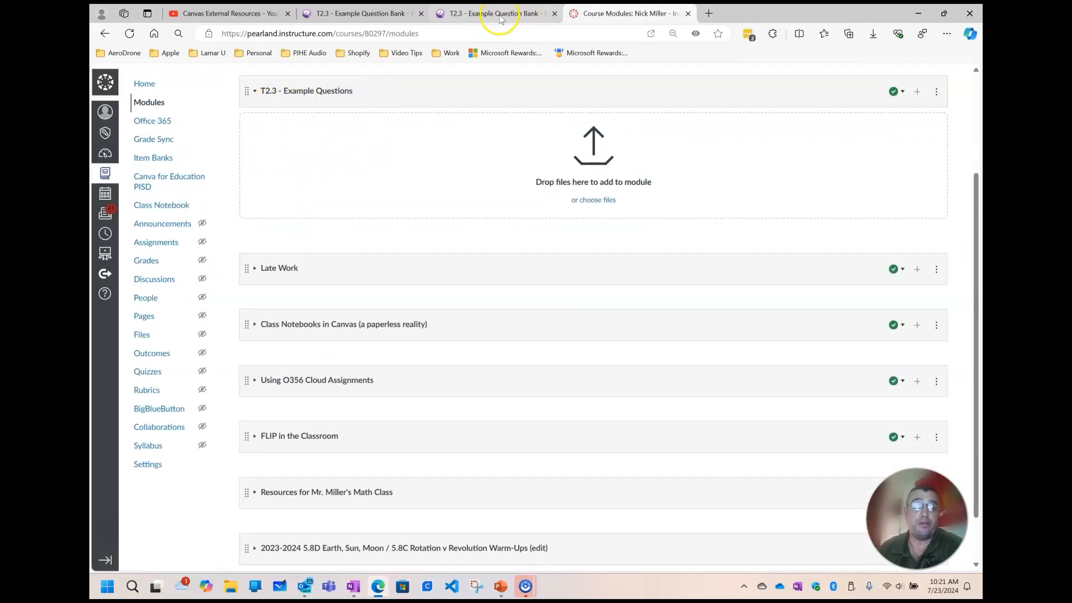
click(473, 17)
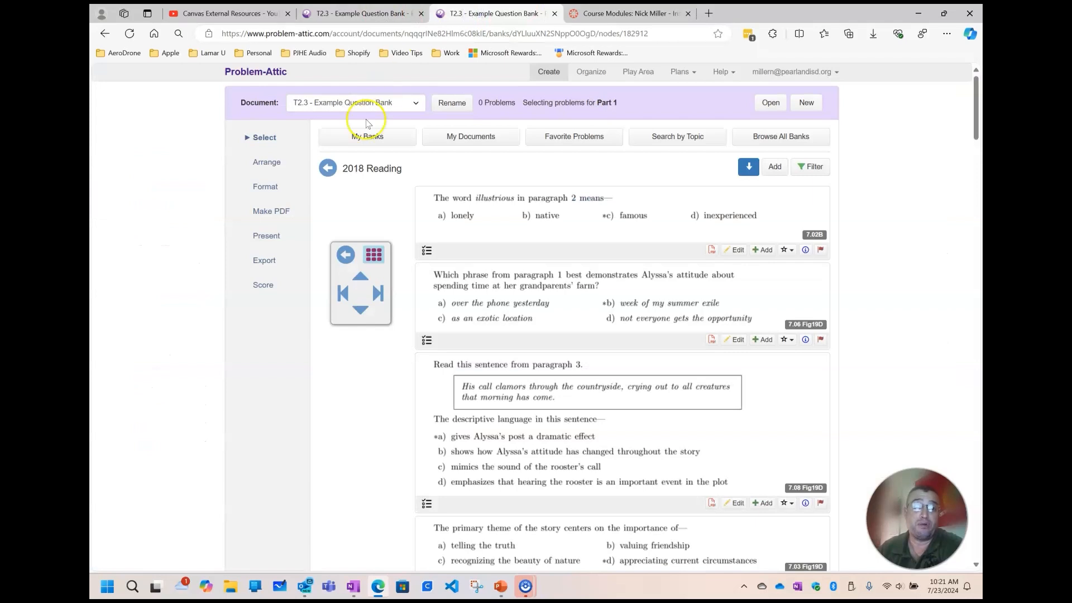
click(616, 13)
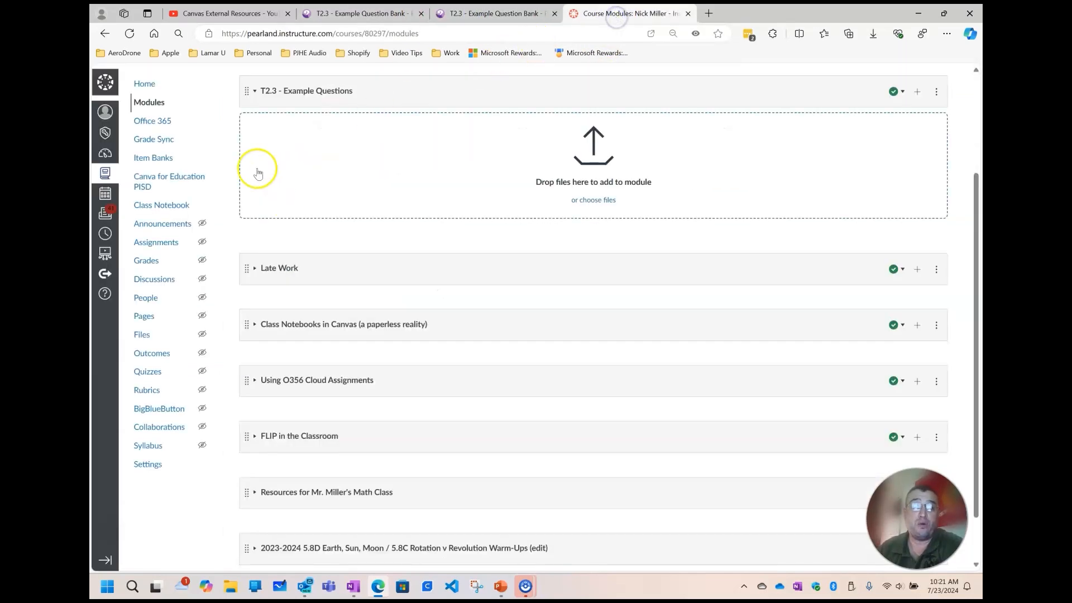
Return to the 2018 Reading questions in Problem-Attic and view the new document options without creating one
click(471, 16)
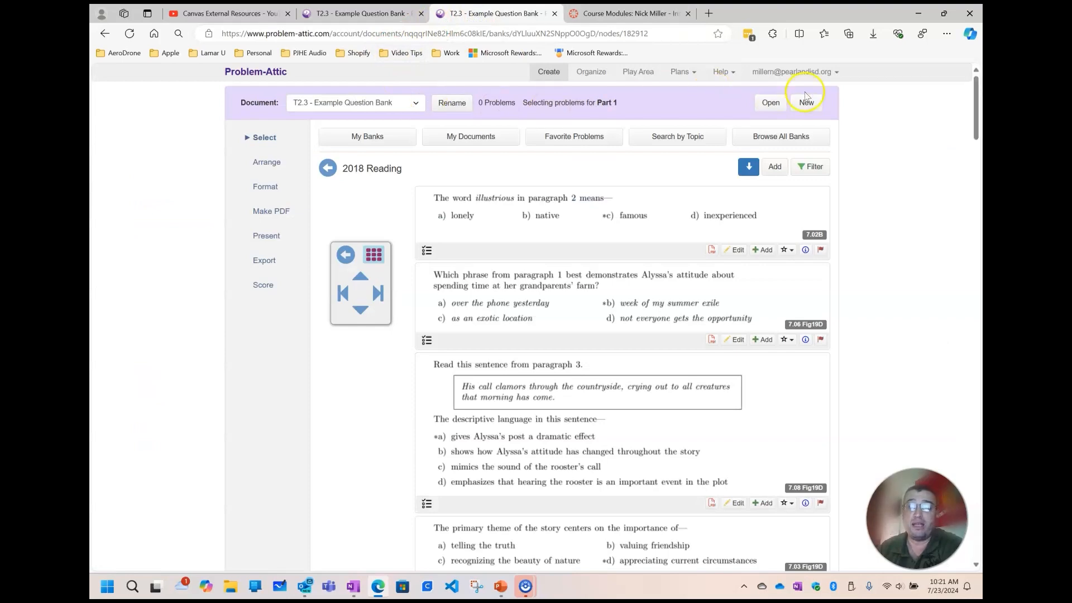
click(806, 103)
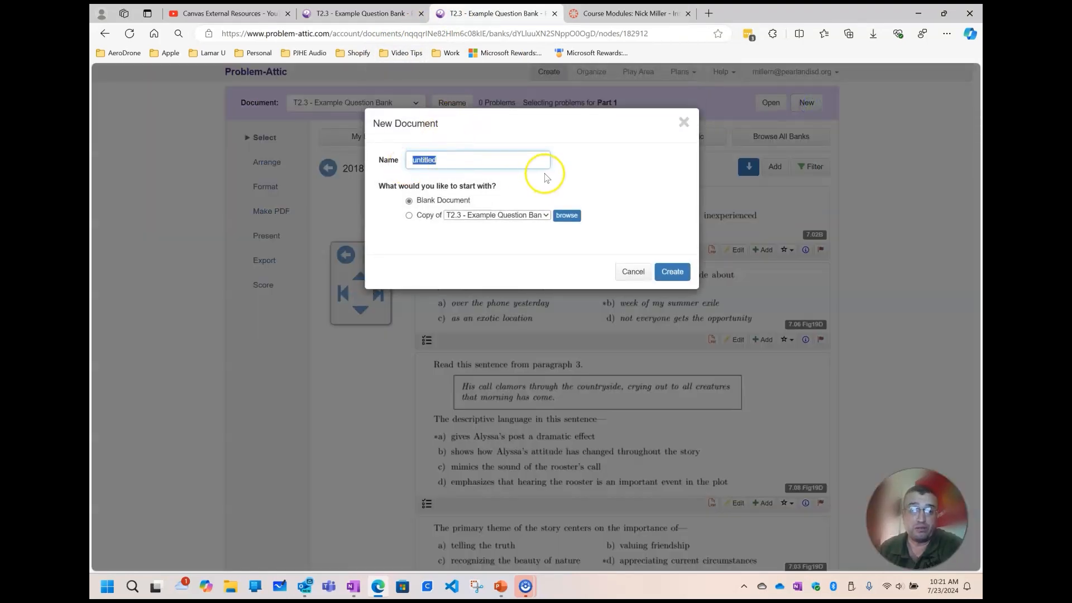
click(685, 123)
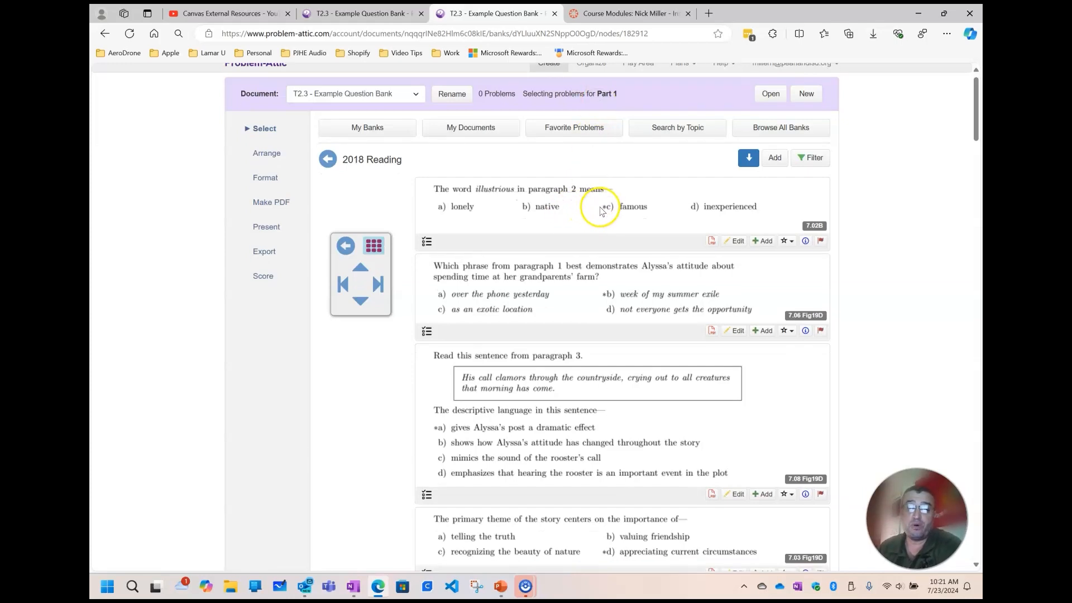
Open the reading passage attached to the first 2018 Reading question and skim through its pages
scroll(600, 211, down, 4)
scroll(601, 211, up, 4)
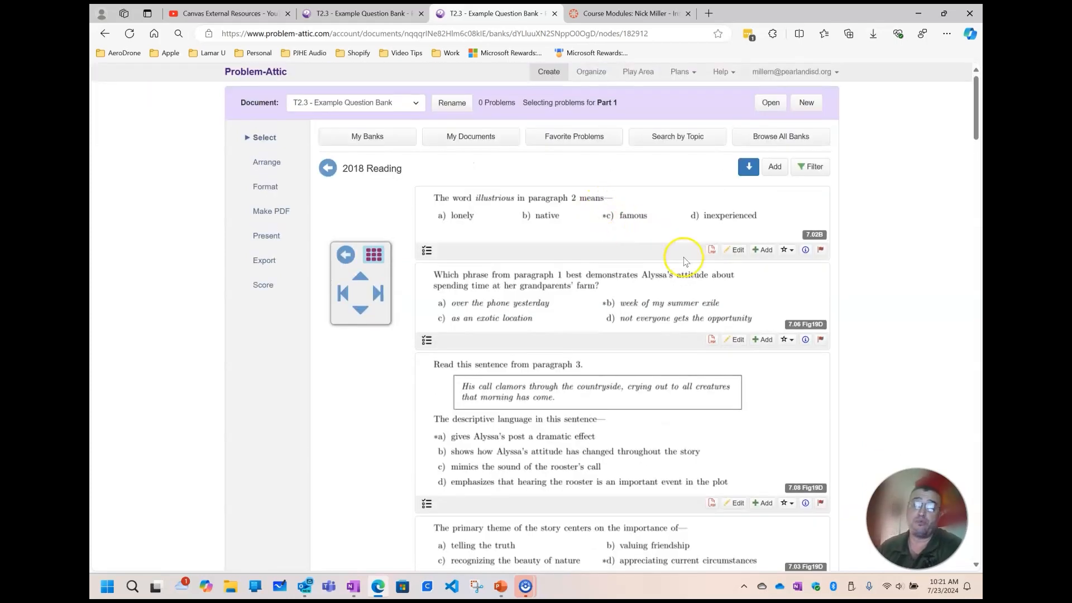
click(713, 251)
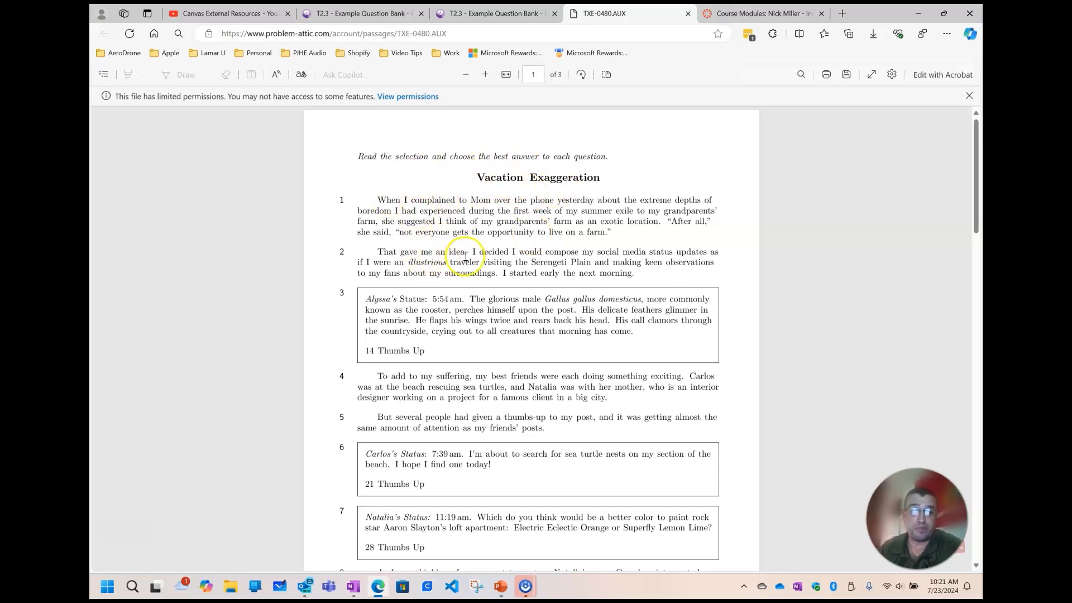
scroll(490, 239, down, 20)
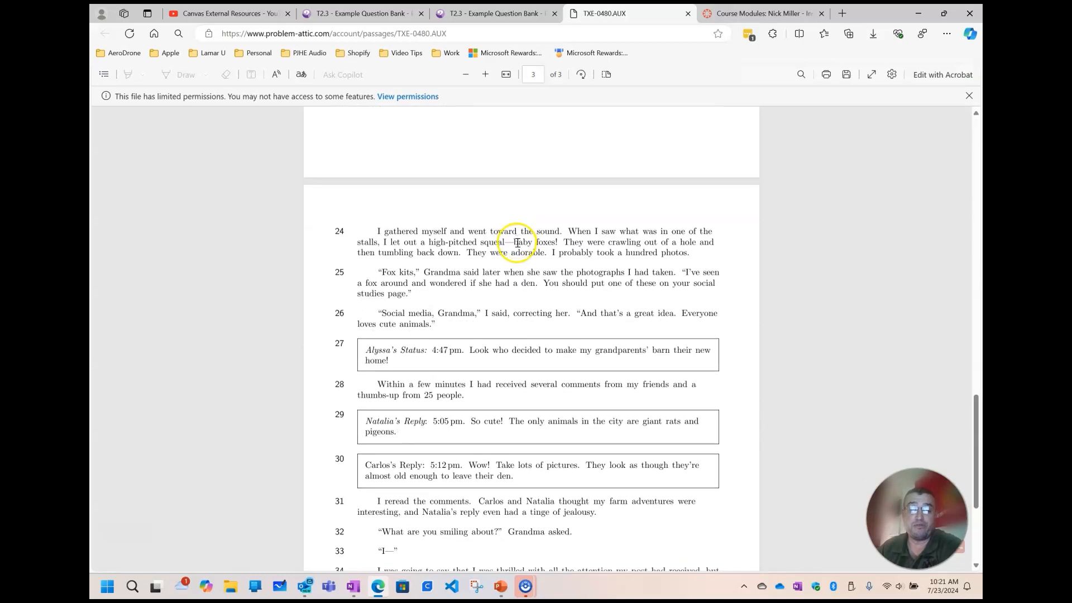
scroll(515, 240, down, 5)
scroll(515, 240, up, 20)
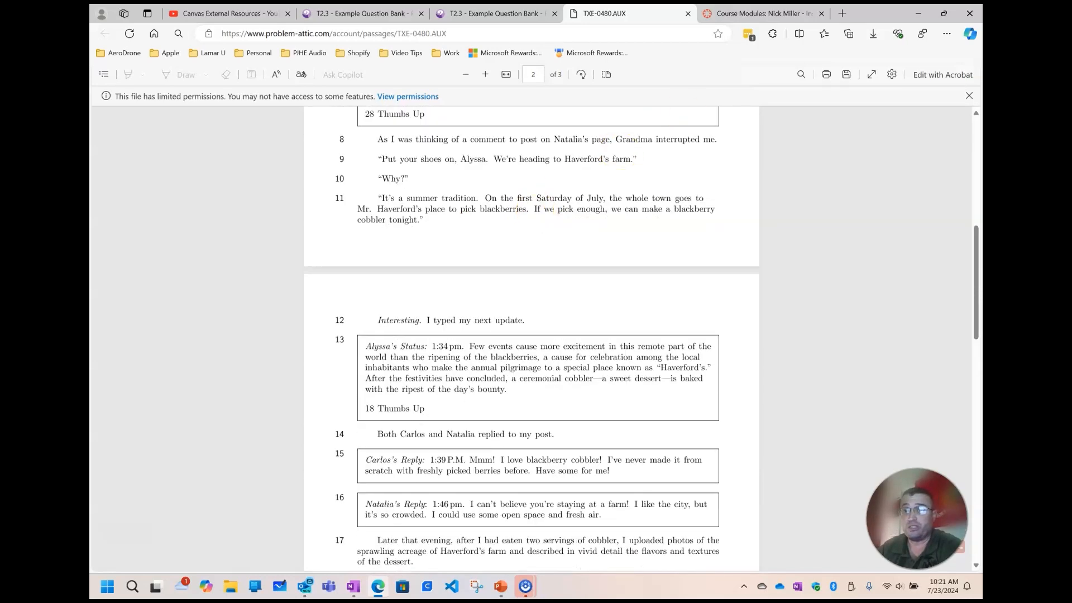
Try to save the passage to the Desktop as T2.3 Reading Resource.pdf, and close the passage
click(848, 75)
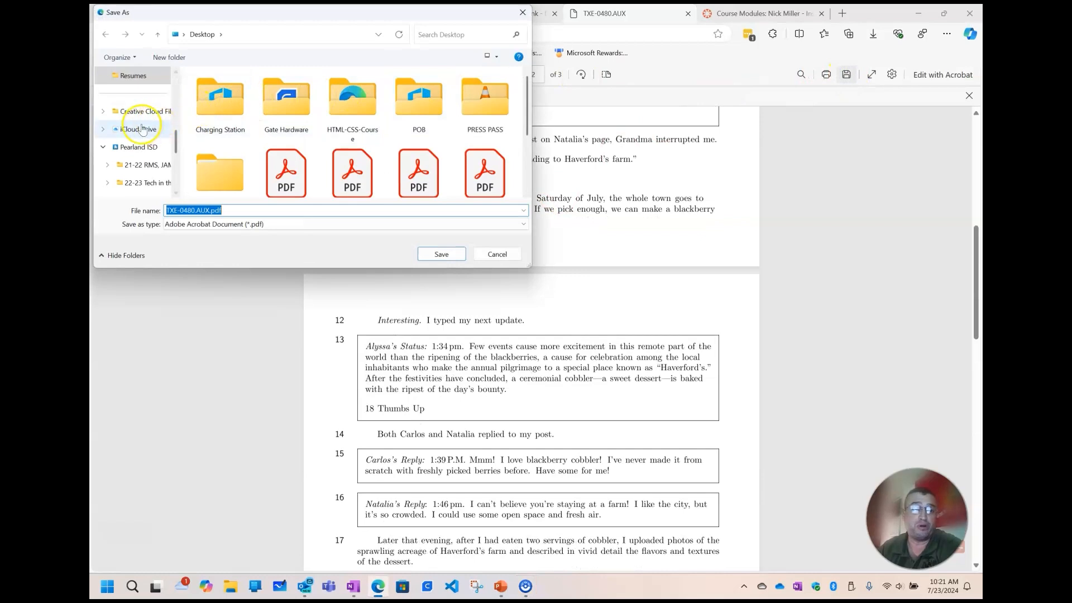
scroll(143, 129, up, 5)
click(130, 168)
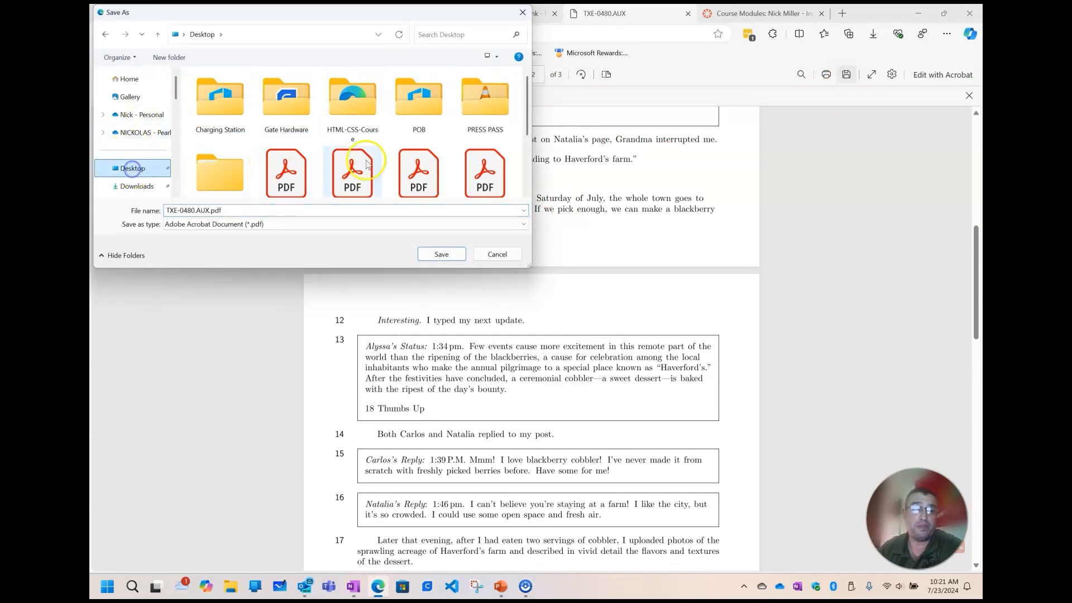
scroll(383, 161, down, 3)
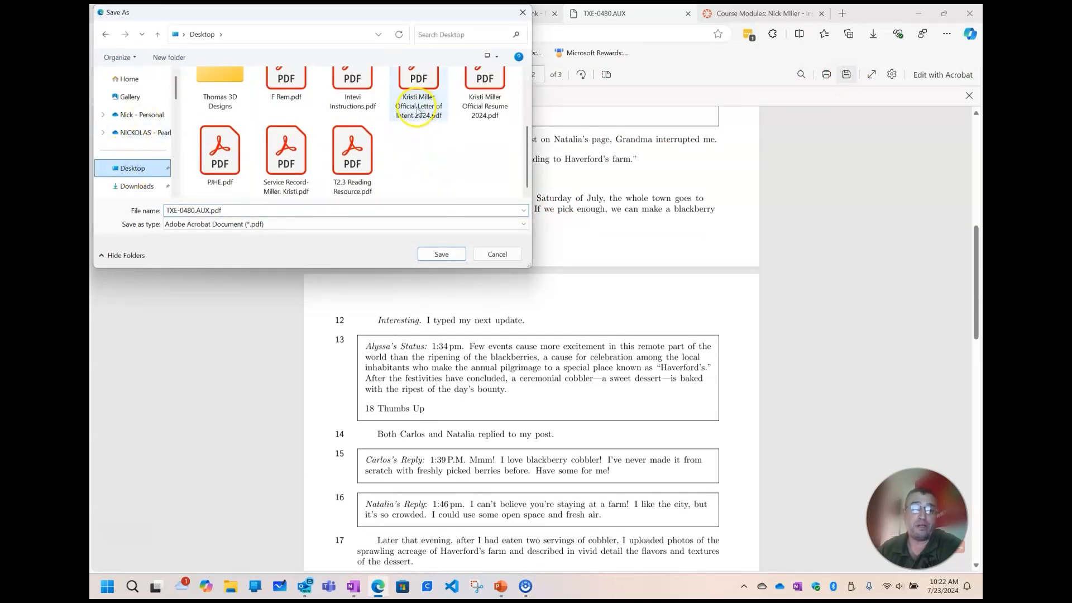
click(286, 154)
click(352, 154)
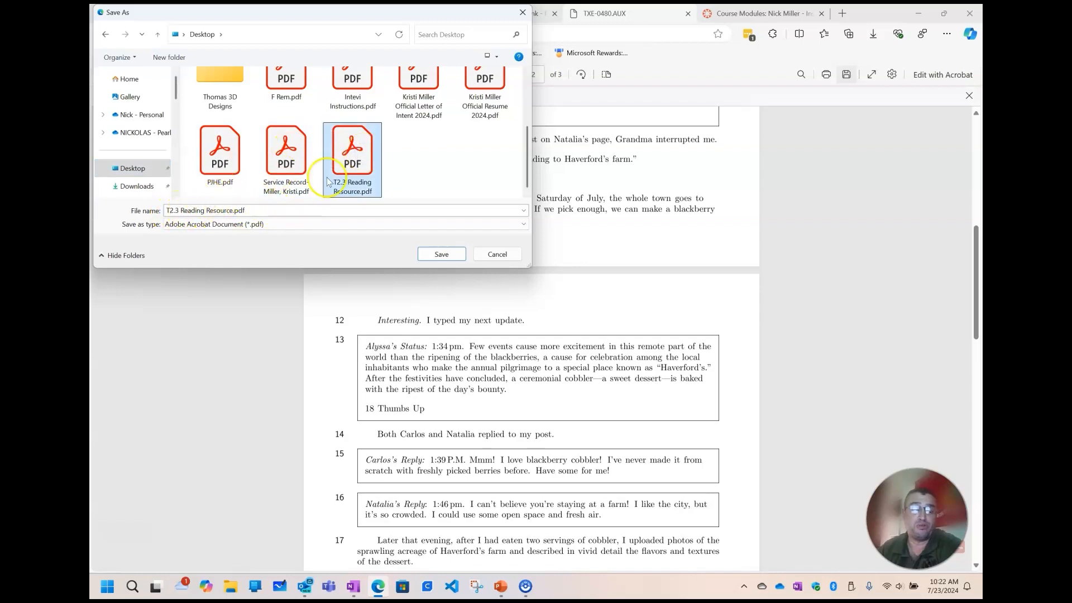
click(498, 254)
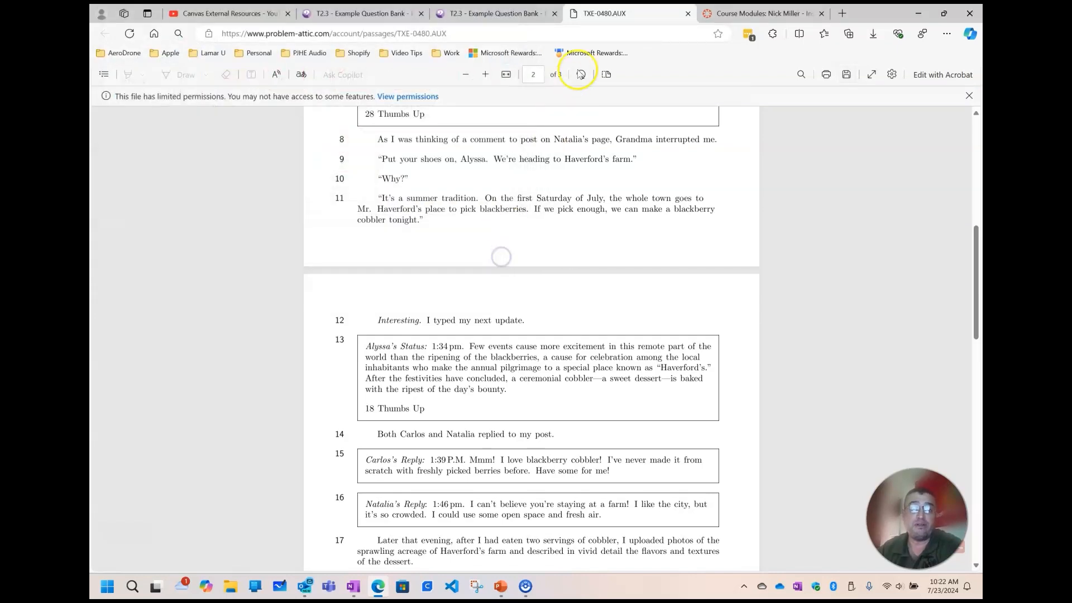
click(688, 14)
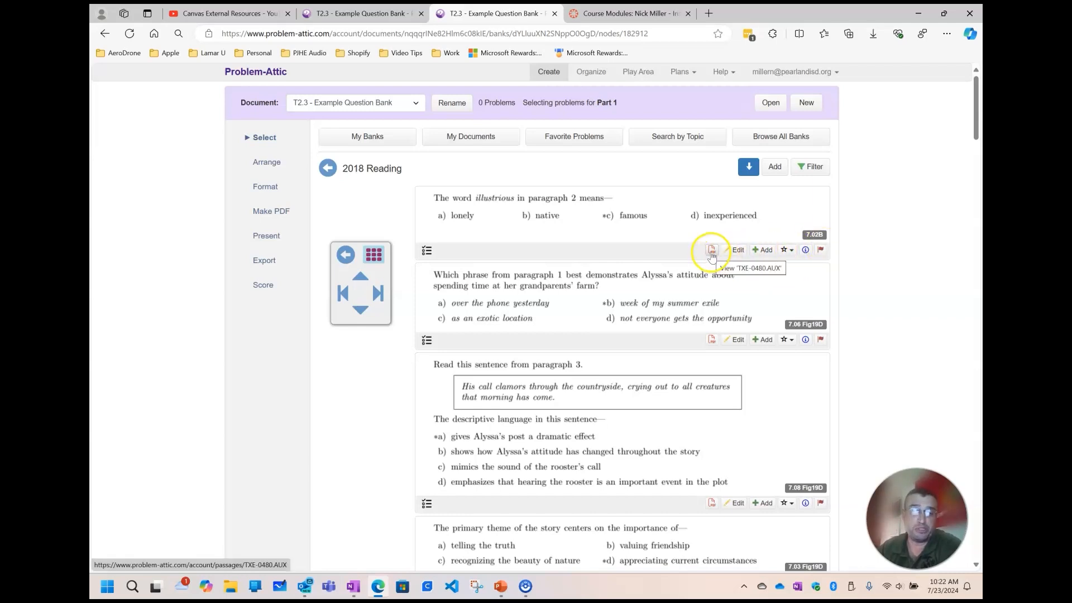
View the question on the meaning of "illustrious" in the problem editor without changing it, and add the question to the document
click(736, 250)
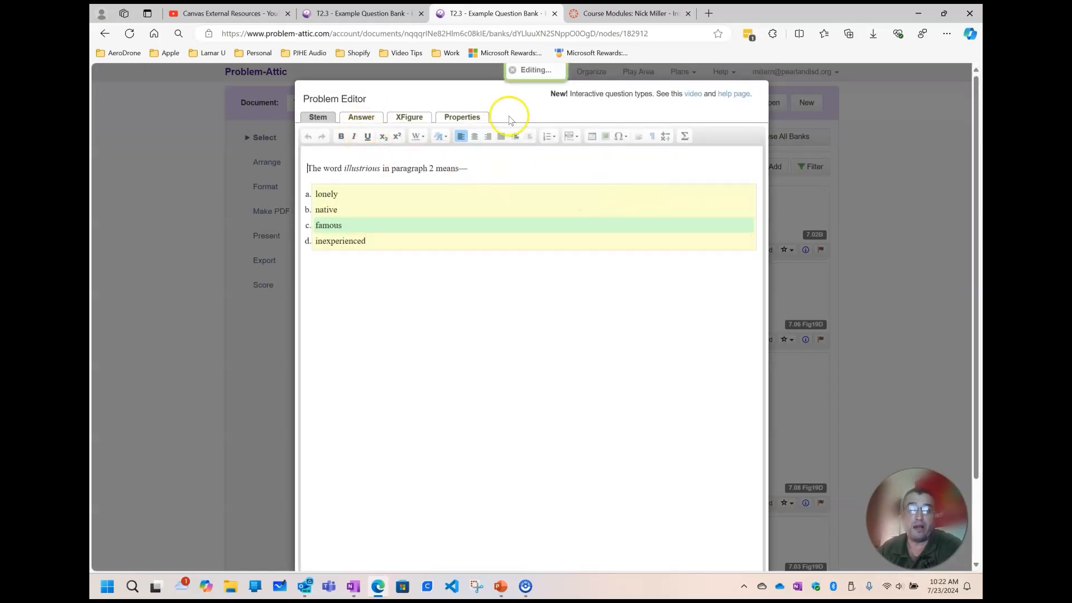
scroll(685, 314, down, 2)
click(707, 536)
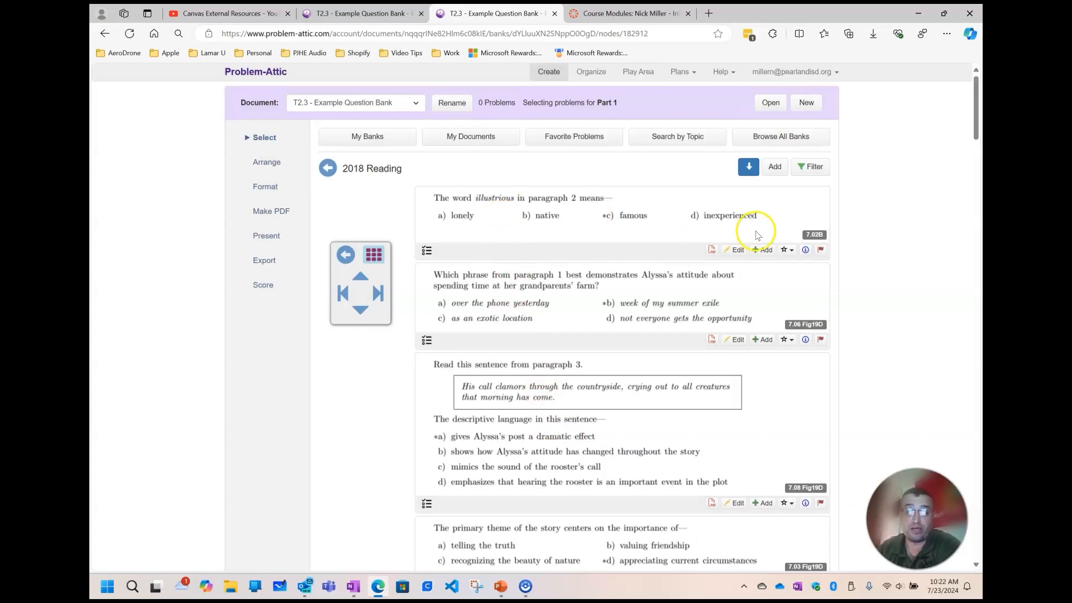
click(769, 254)
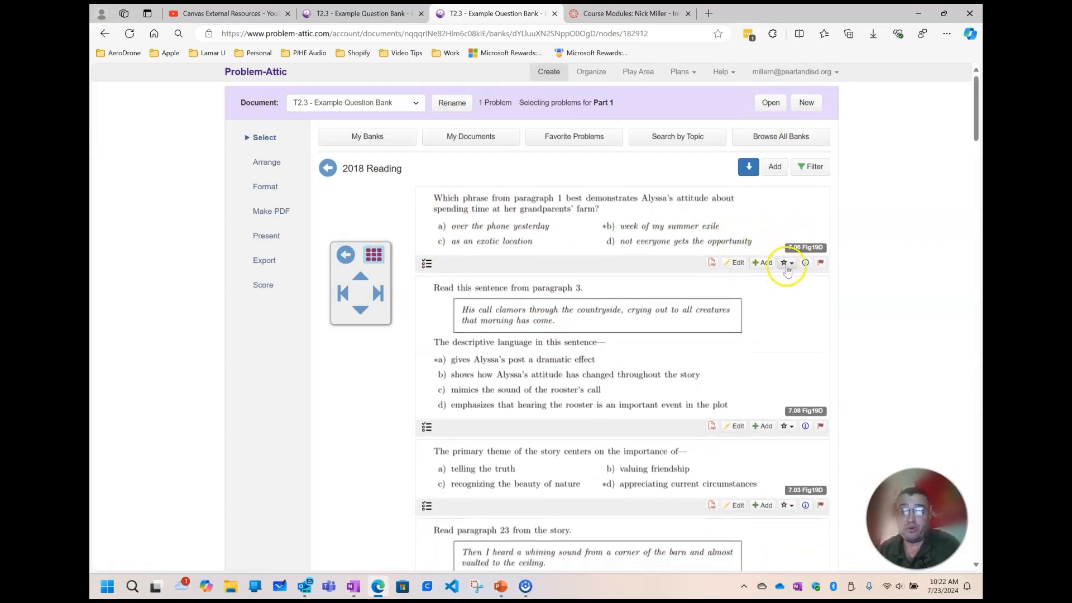
Examine the favorite star colors, source information and problem-report form of the question about staying at the grandparents' farm
click(787, 262)
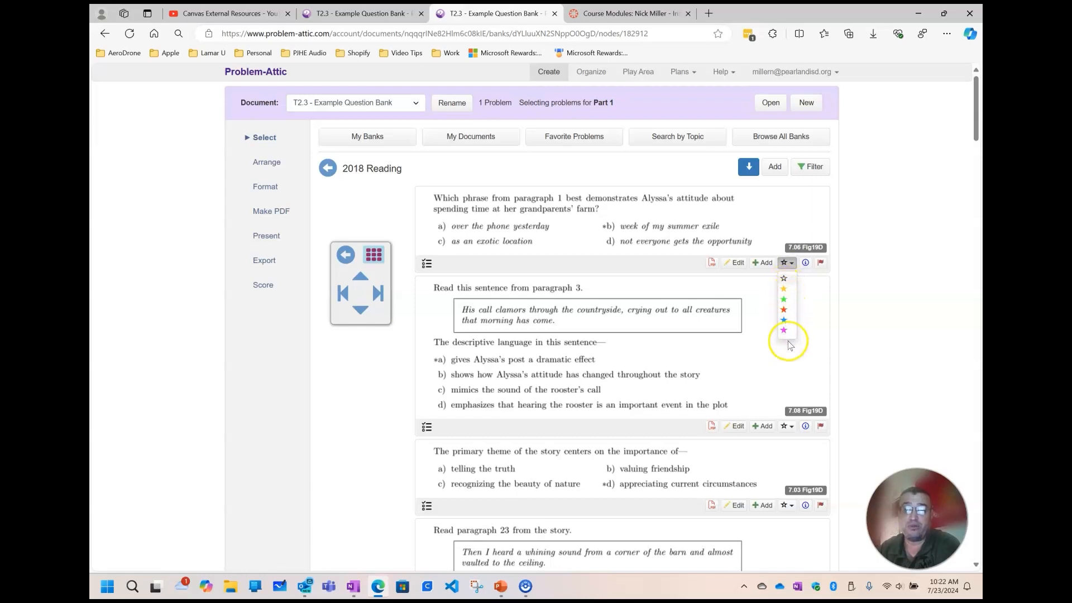
click(857, 270)
click(807, 263)
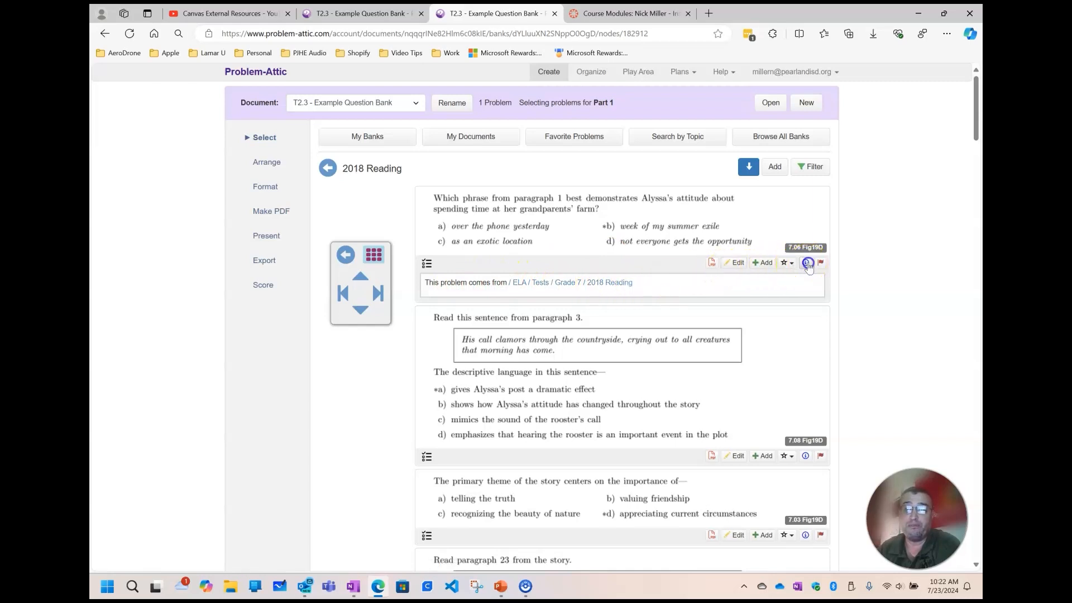
click(806, 263)
click(822, 264)
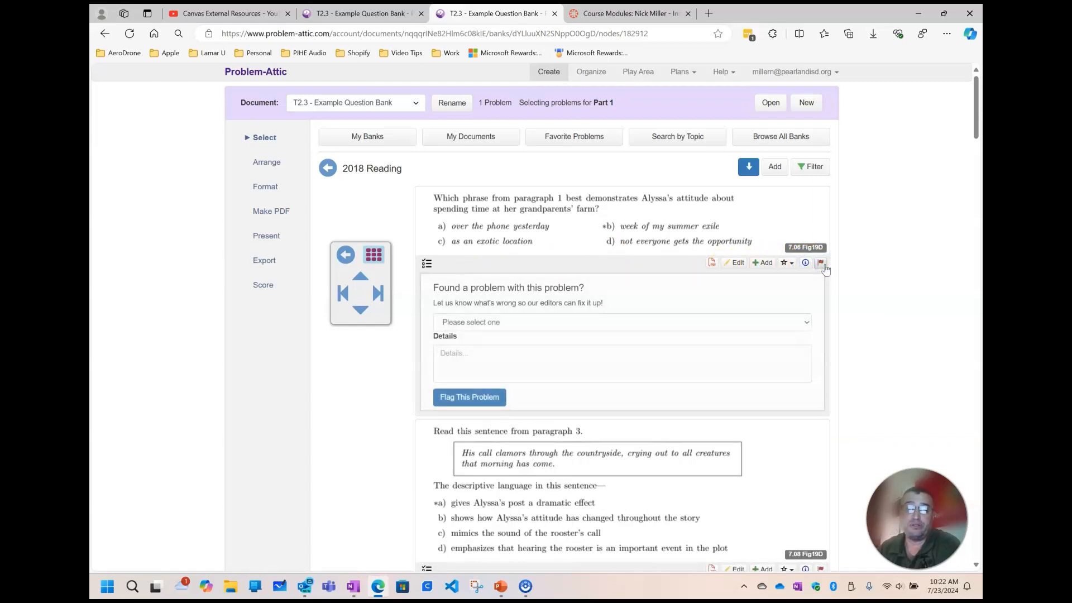
click(821, 265)
click(822, 265)
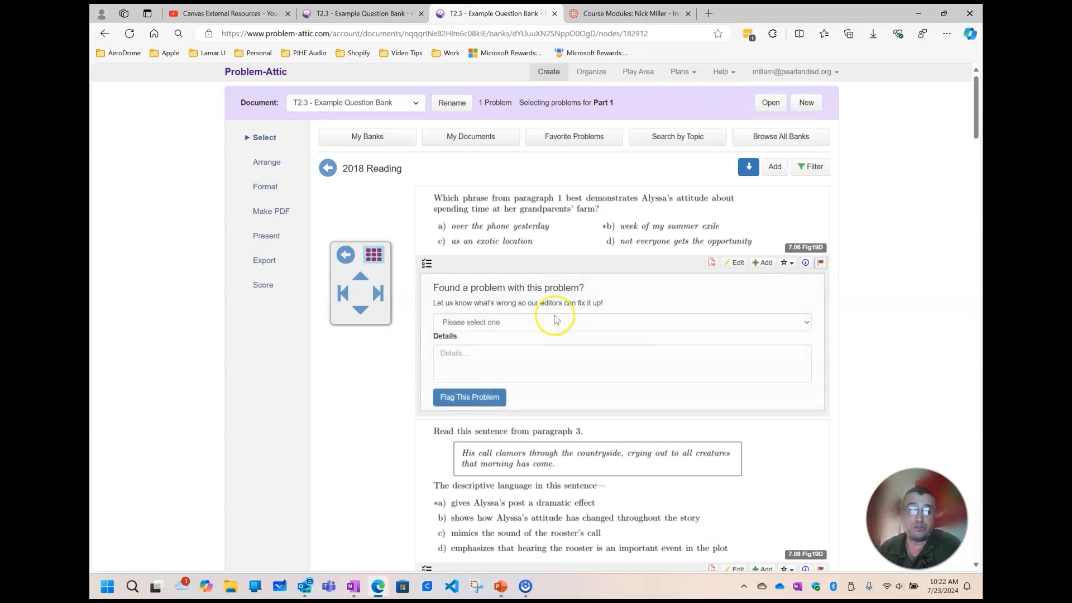
Close the problem-report form after viewing its reasons, and add the Alyssa's attitude, paragraph 3 sentence and primary theme questions to the document
click(504, 322)
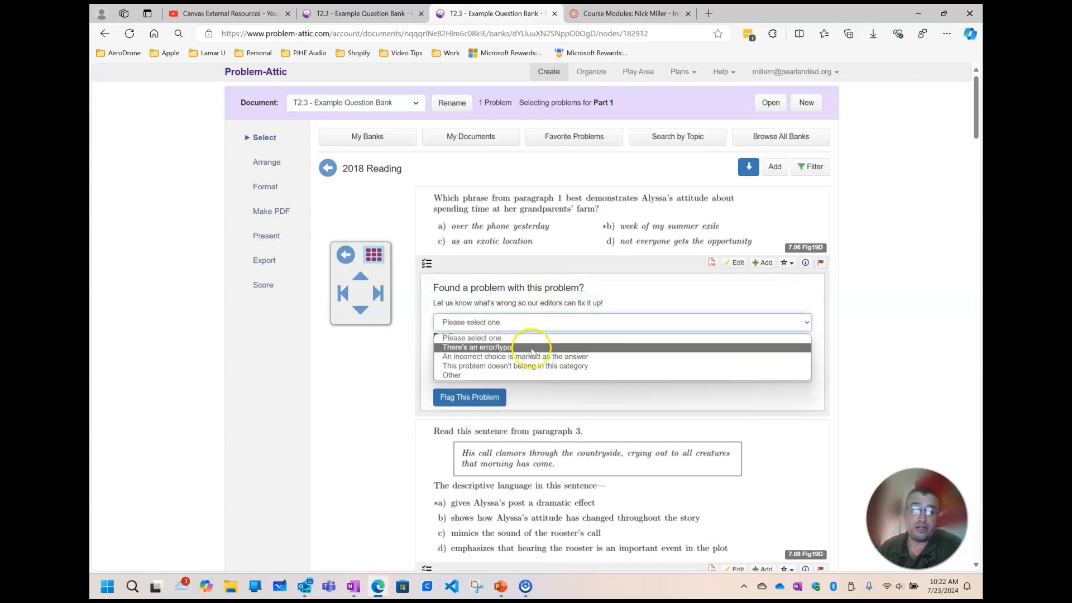
click(821, 265)
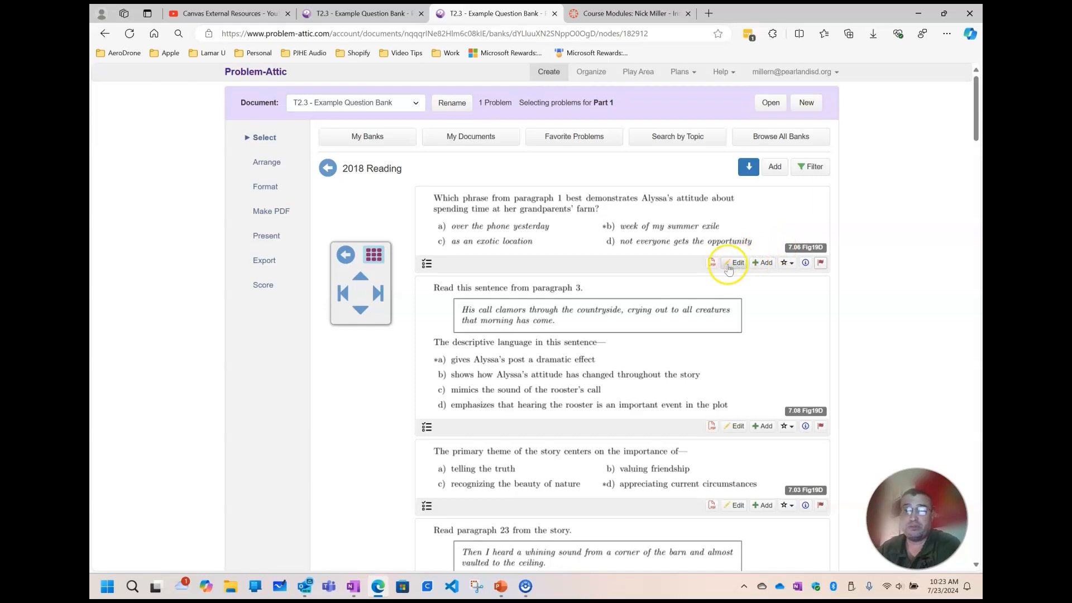
click(763, 264)
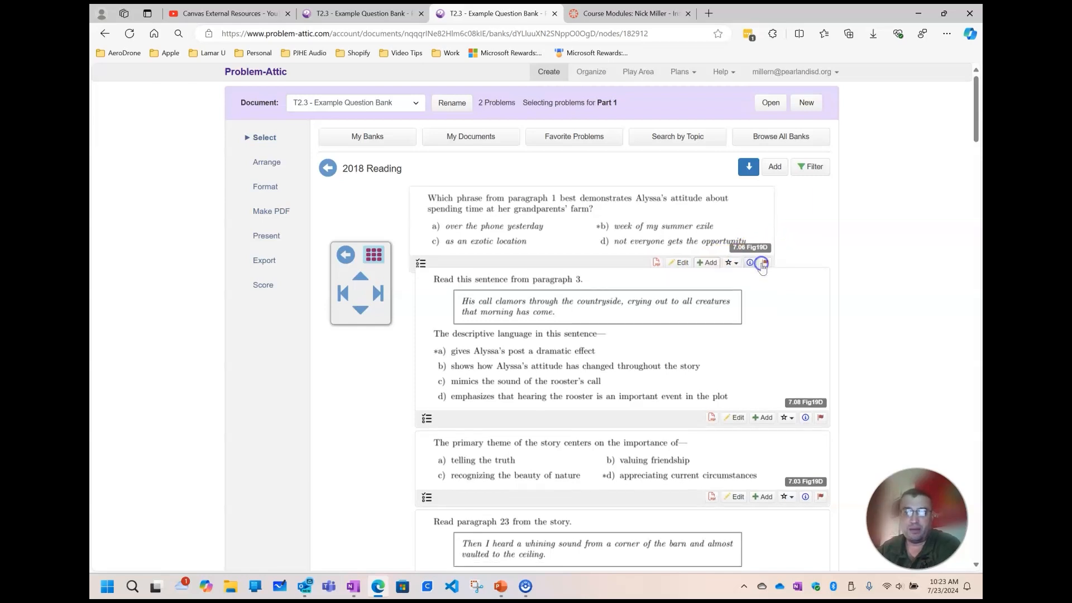
click(763, 337)
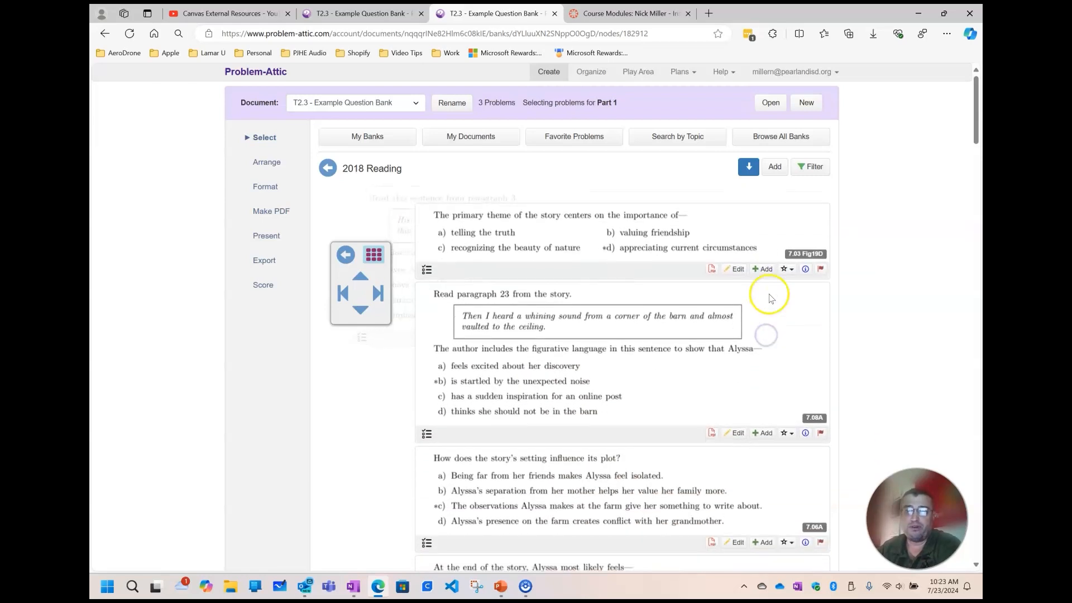
click(767, 255)
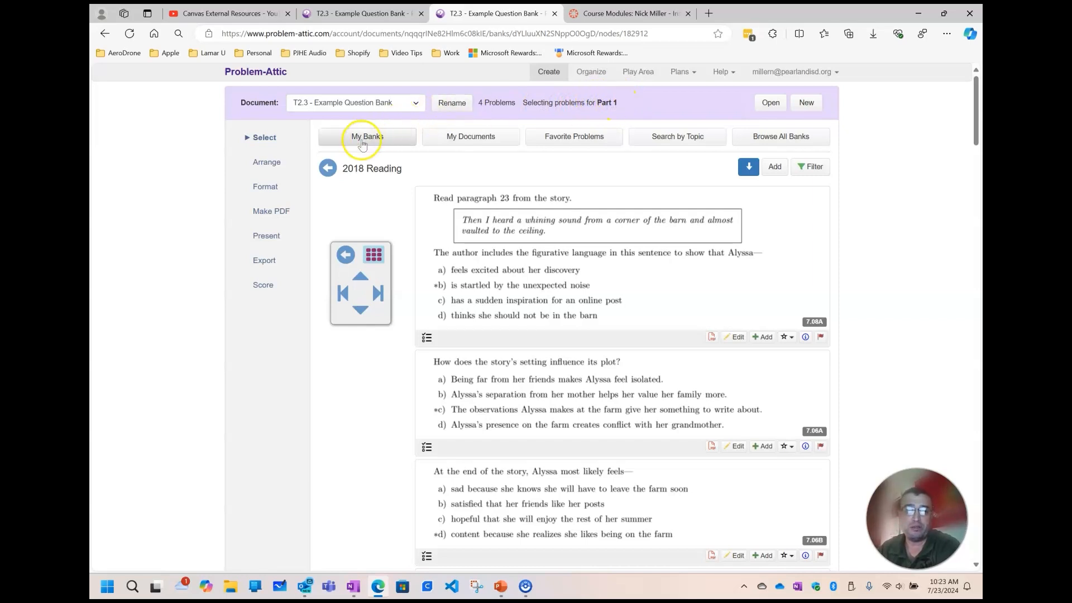
View the document's problem arrangement in the grid and select problem 1, keeping the order as it is
click(265, 168)
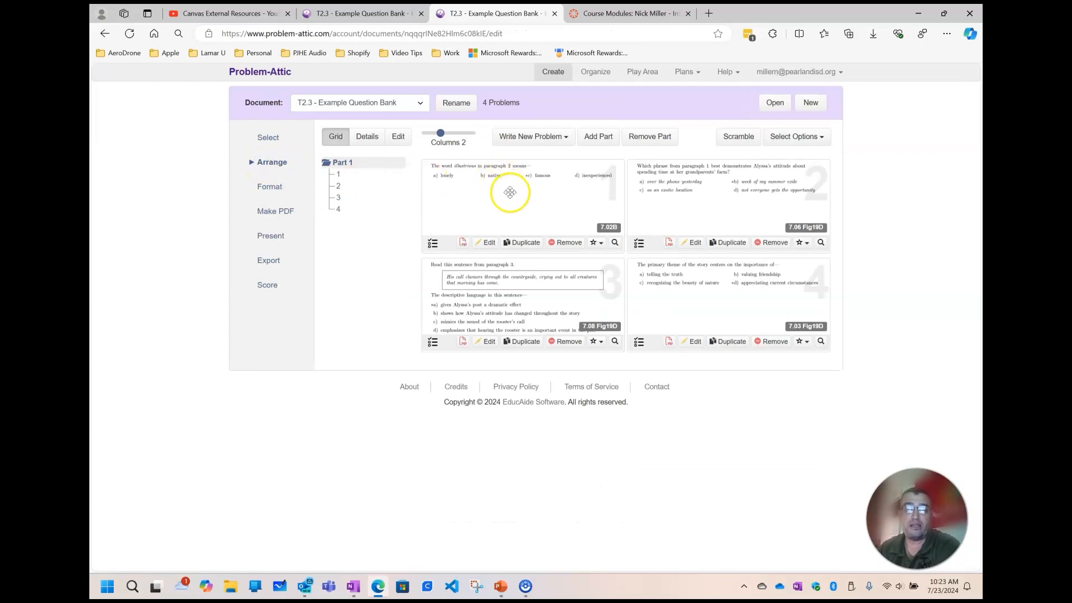
drag(516, 194, 523, 151)
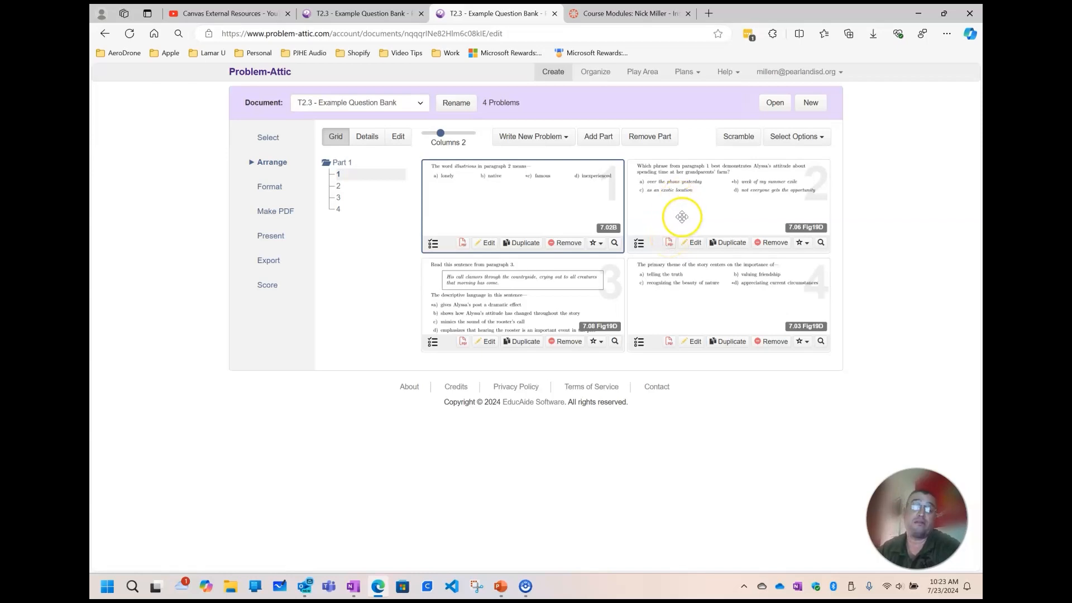
Examine the Page Setup and the Parts and Problems sections of the document's format settings, and collapse them
click(270, 188)
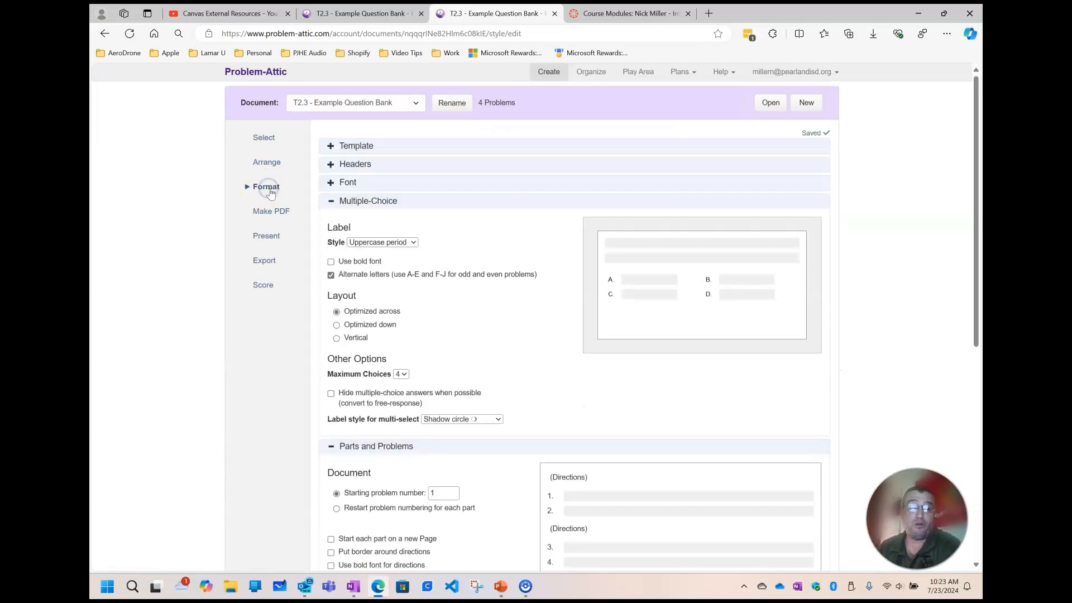
click(331, 201)
click(332, 221)
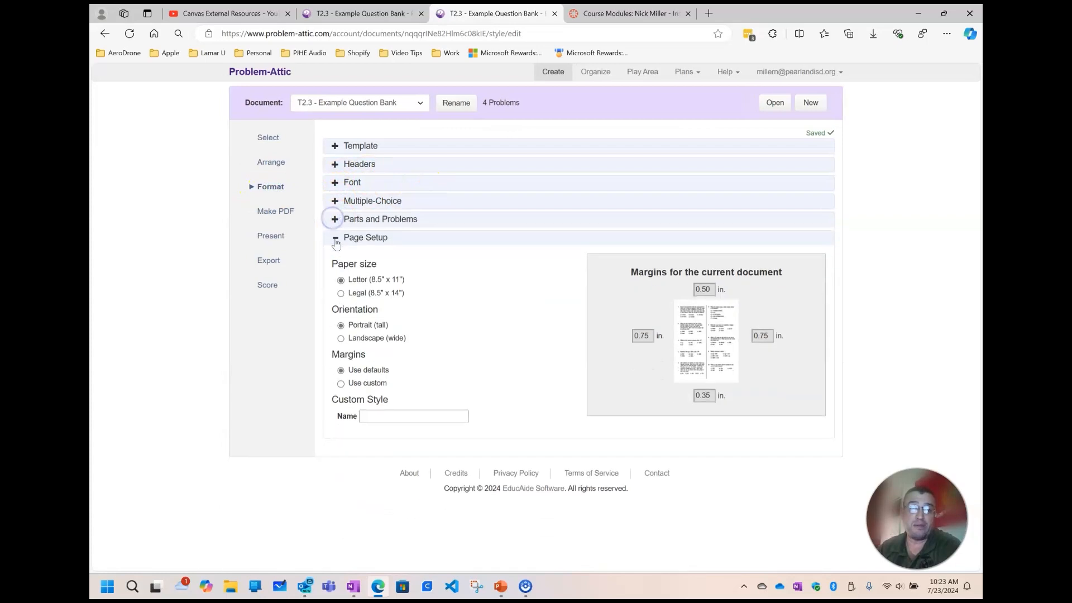
click(335, 238)
click(336, 238)
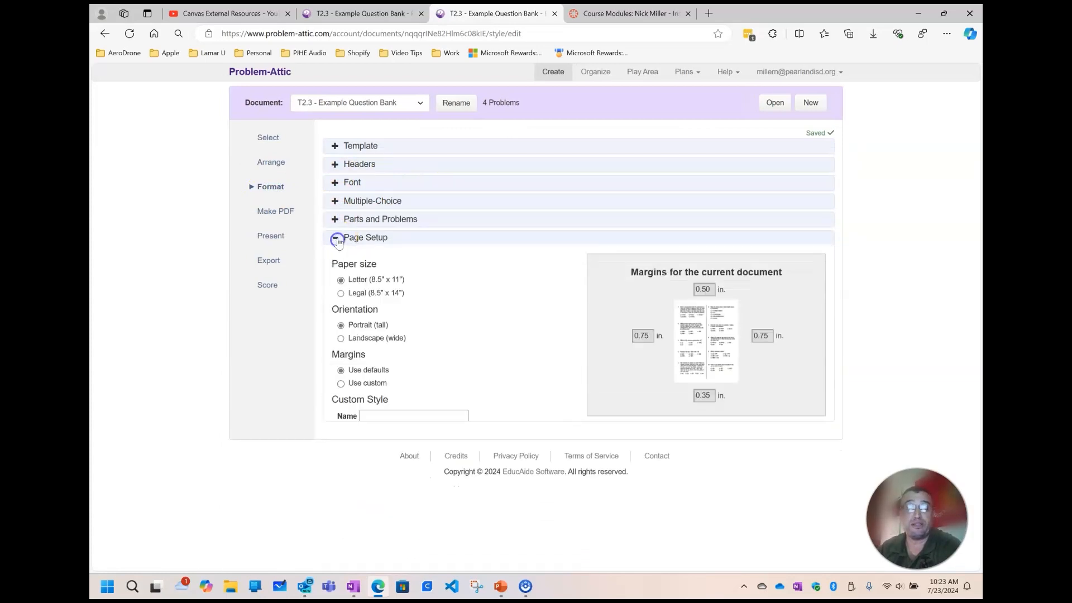
click(337, 235)
click(335, 220)
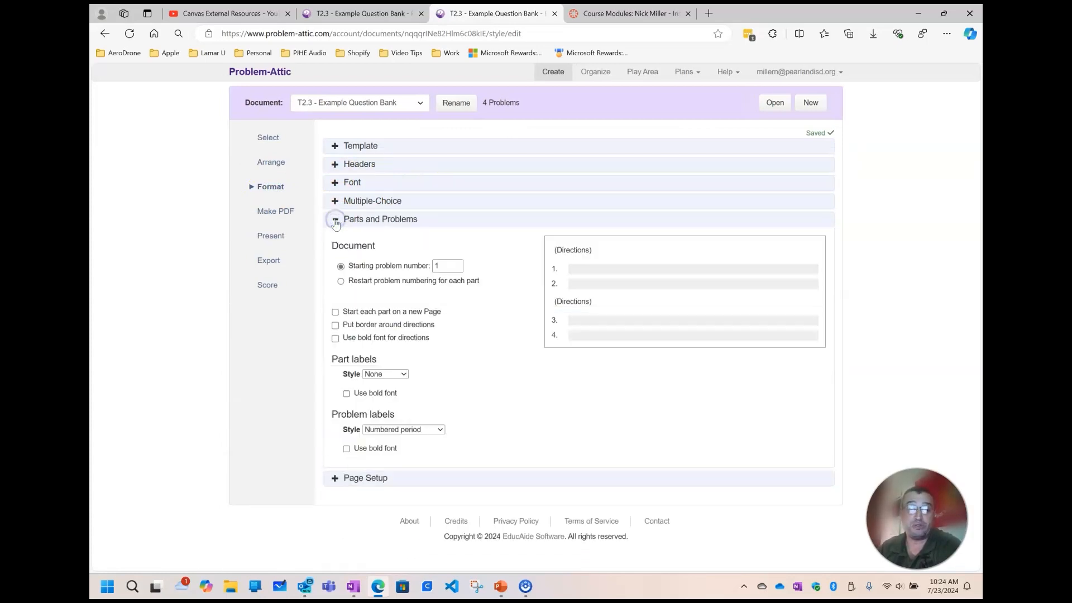
click(335, 221)
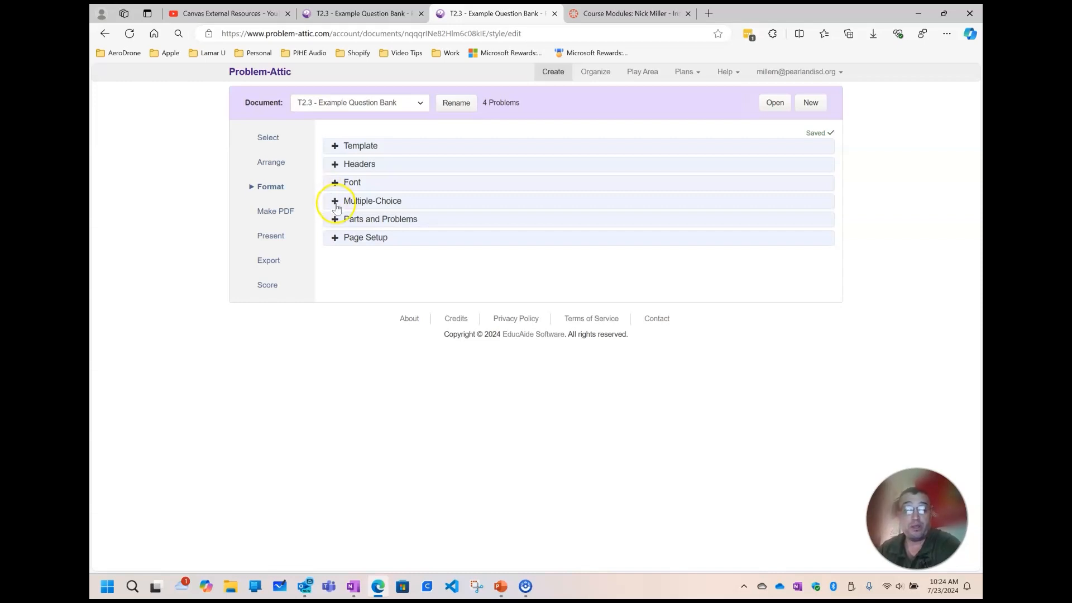
Try the Optimized down layout for the multiple-choice answers and restore Optimized across
click(335, 203)
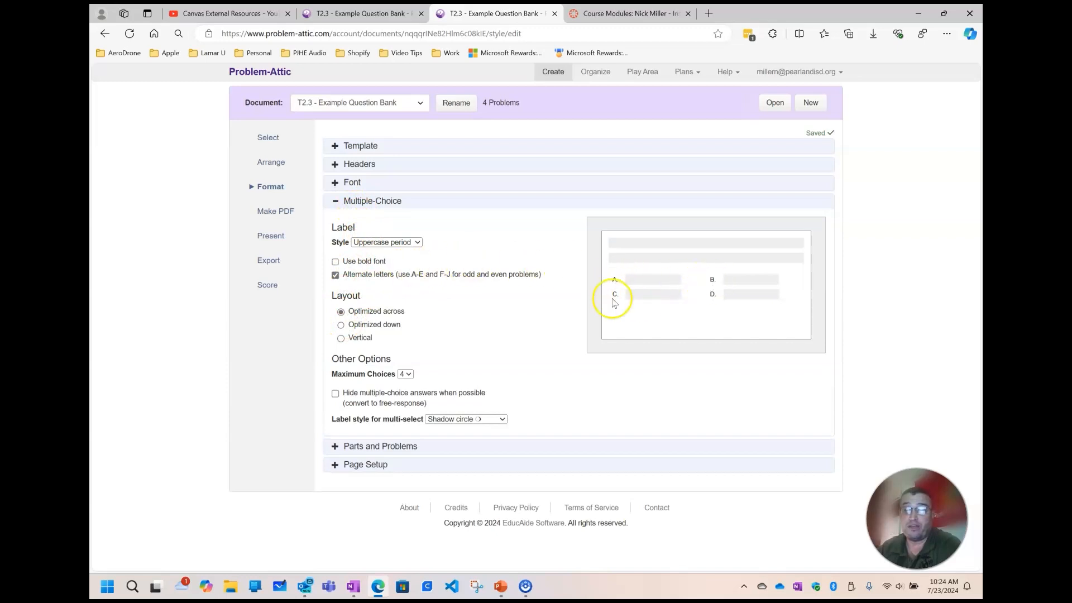
click(342, 325)
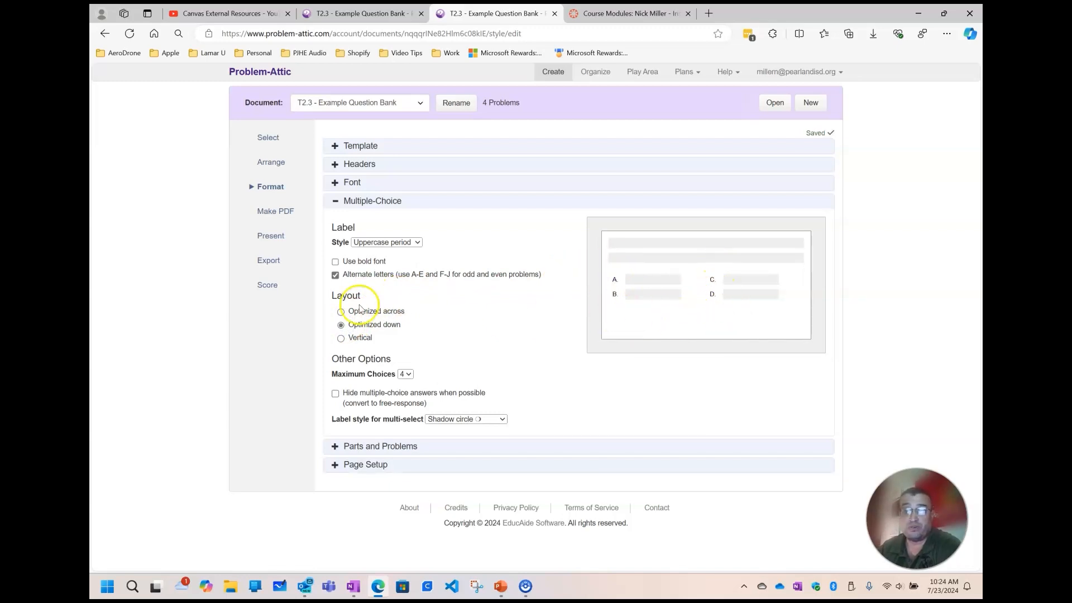
click(341, 311)
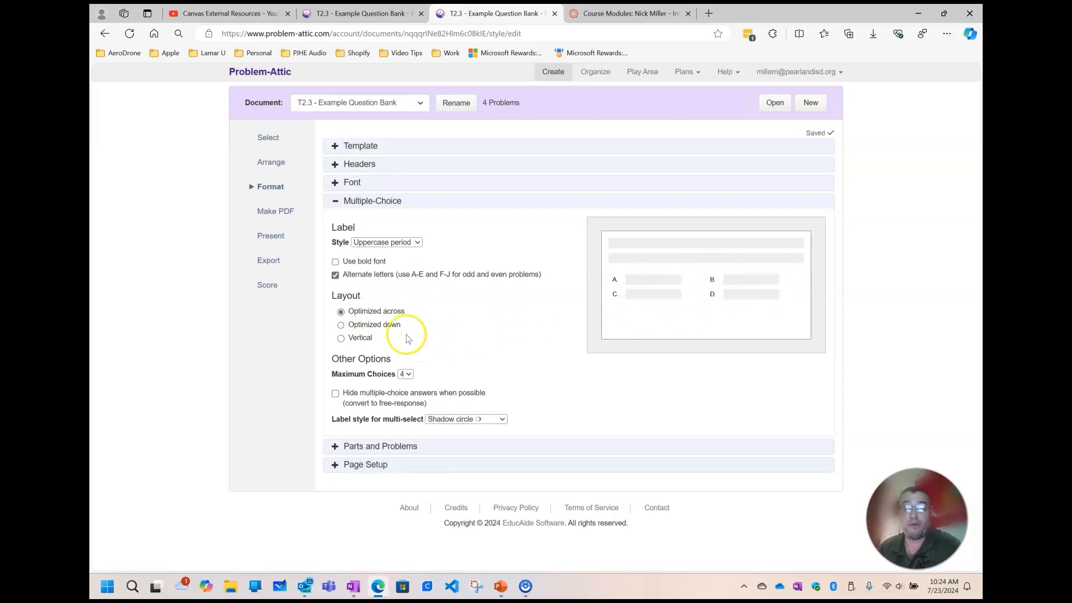
click(335, 201)
Look over the font, header and template sections of the document's format settings without changing them
click(334, 183)
click(334, 184)
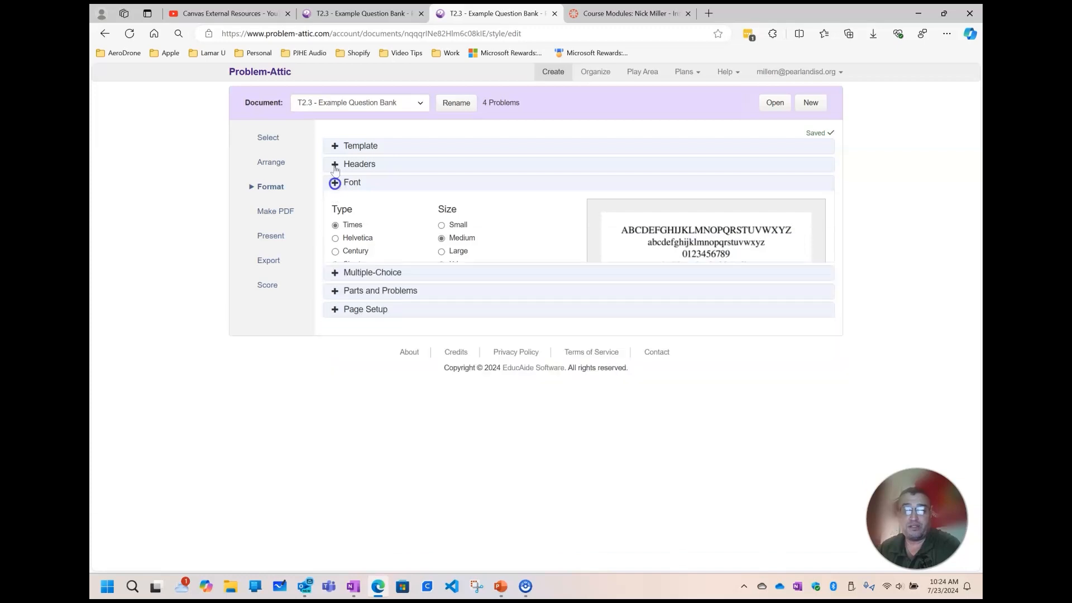
click(334, 164)
click(334, 164)
click(335, 146)
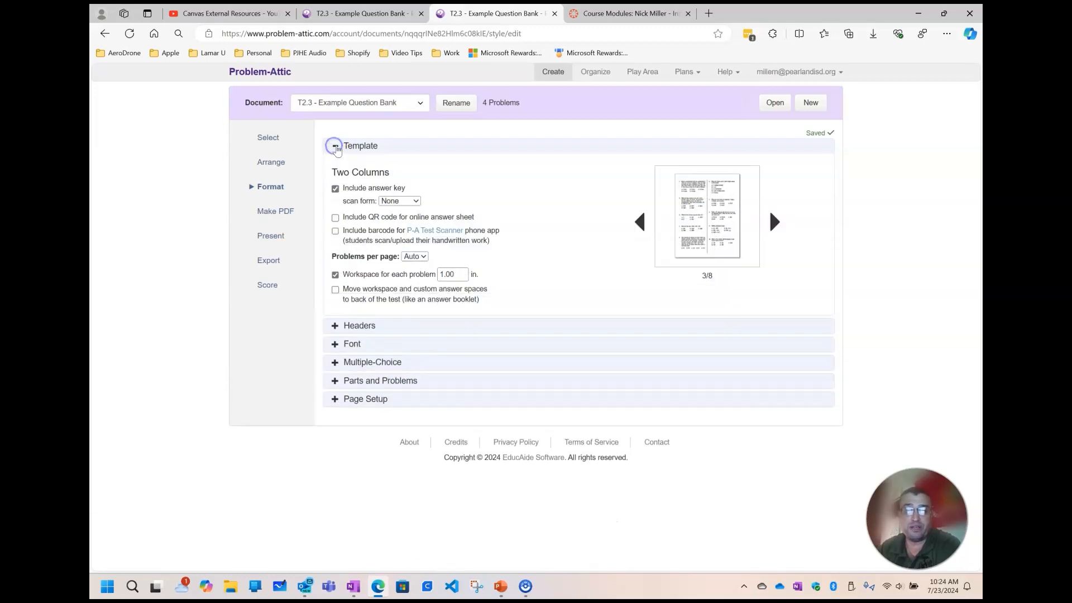
right_click(335, 147)
click(335, 147)
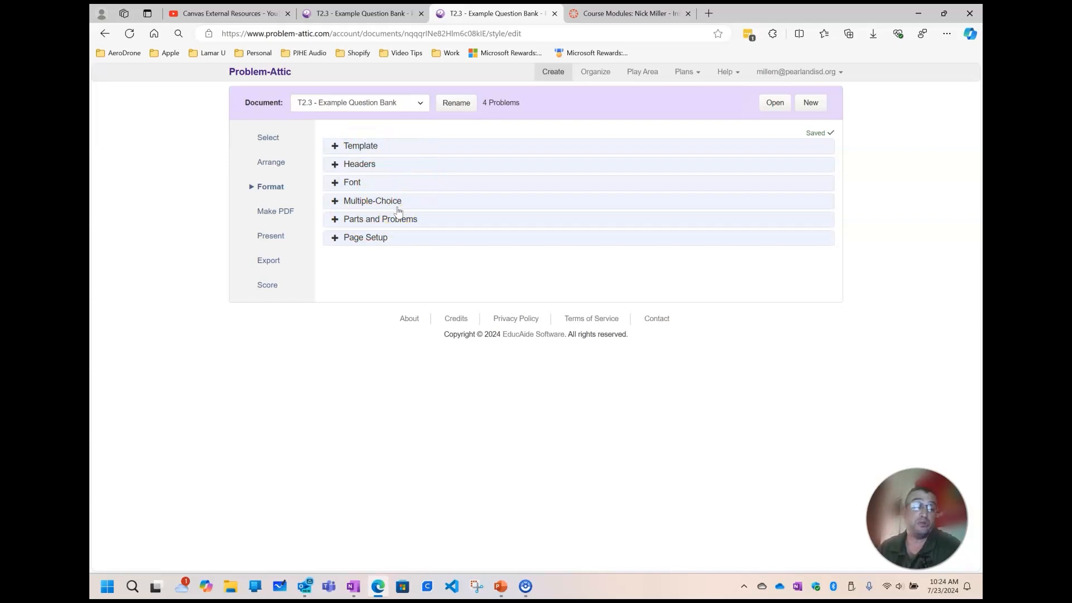
Preview the document as a PDF and look through all its pages, from the reading passage to the answer key
click(261, 211)
click(425, 199)
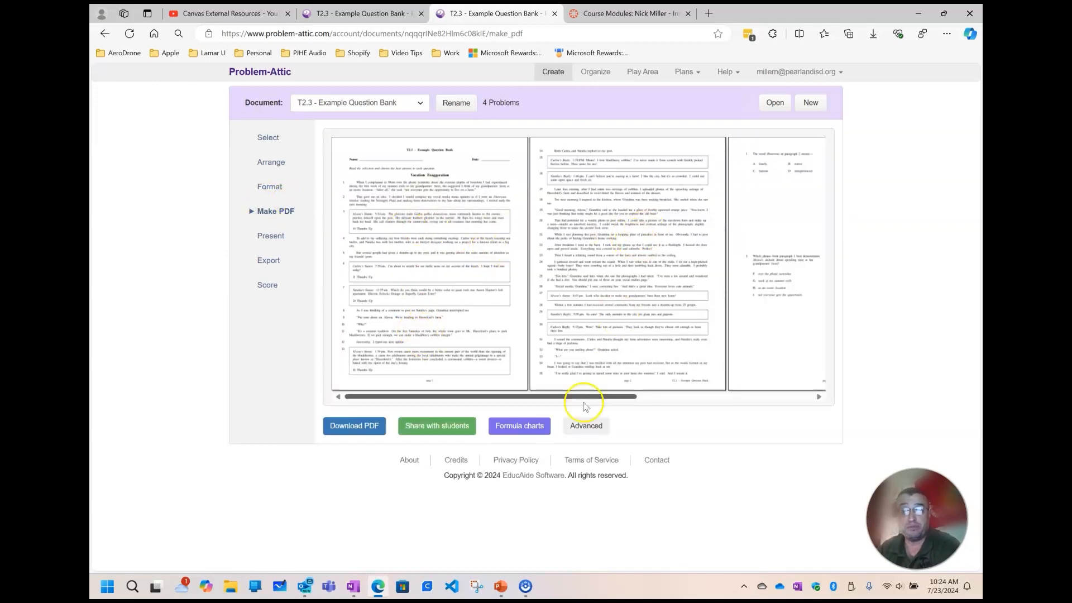
drag(575, 398, 778, 391)
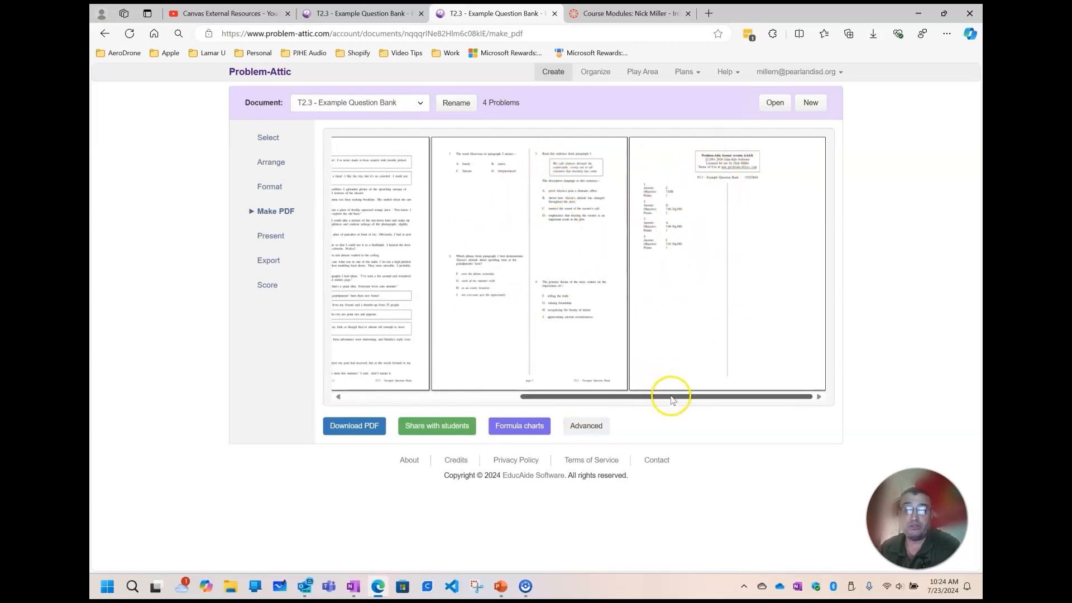
drag(670, 395, 447, 403)
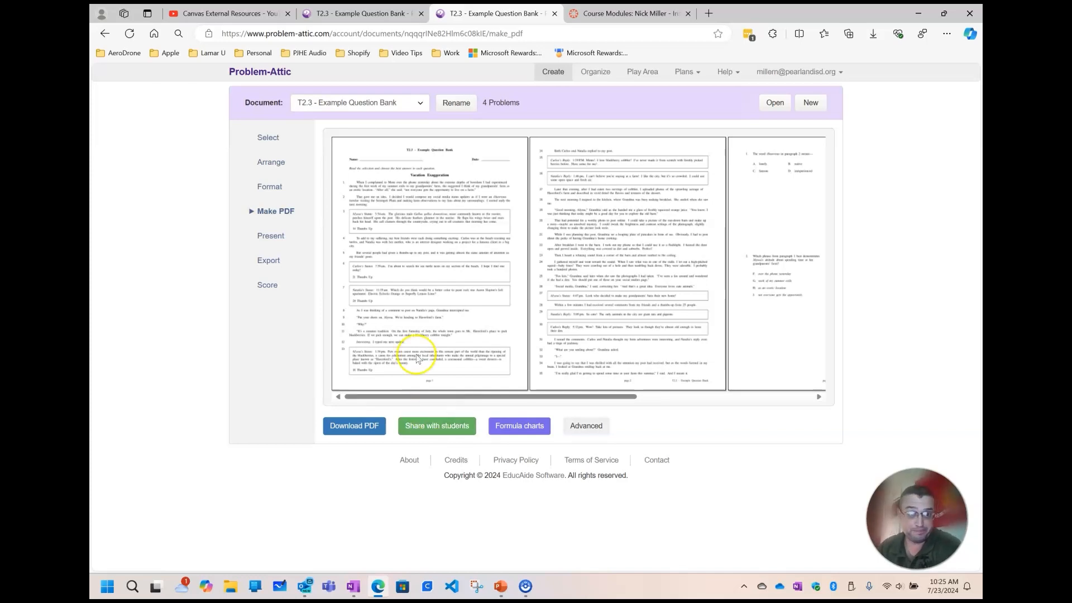
Launch the document's slideshow in a maximized window, view the title slide and question 1, and end the presentation
click(269, 239)
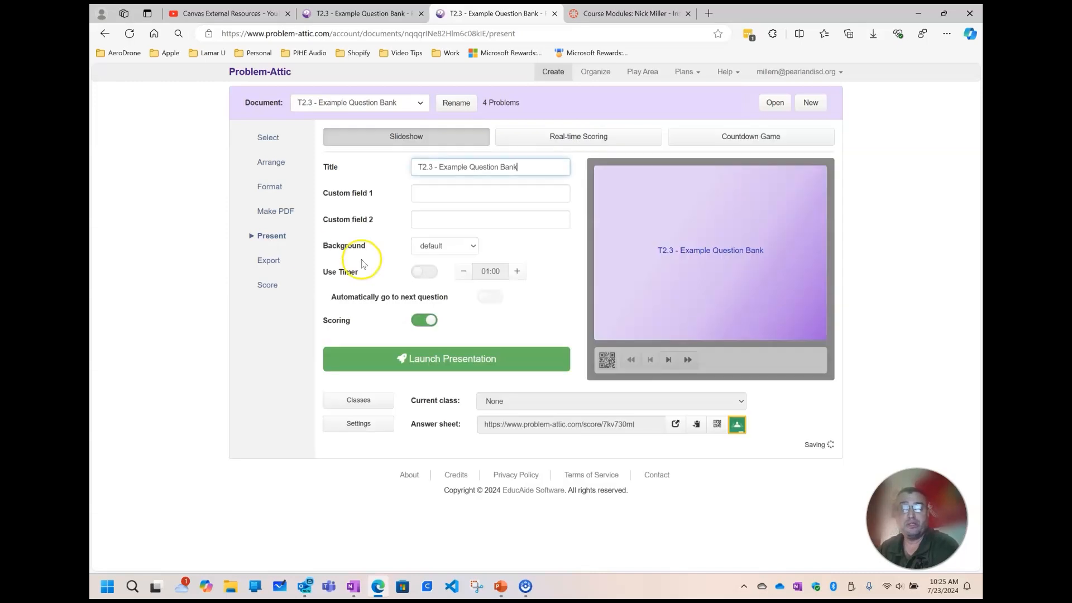
click(451, 362)
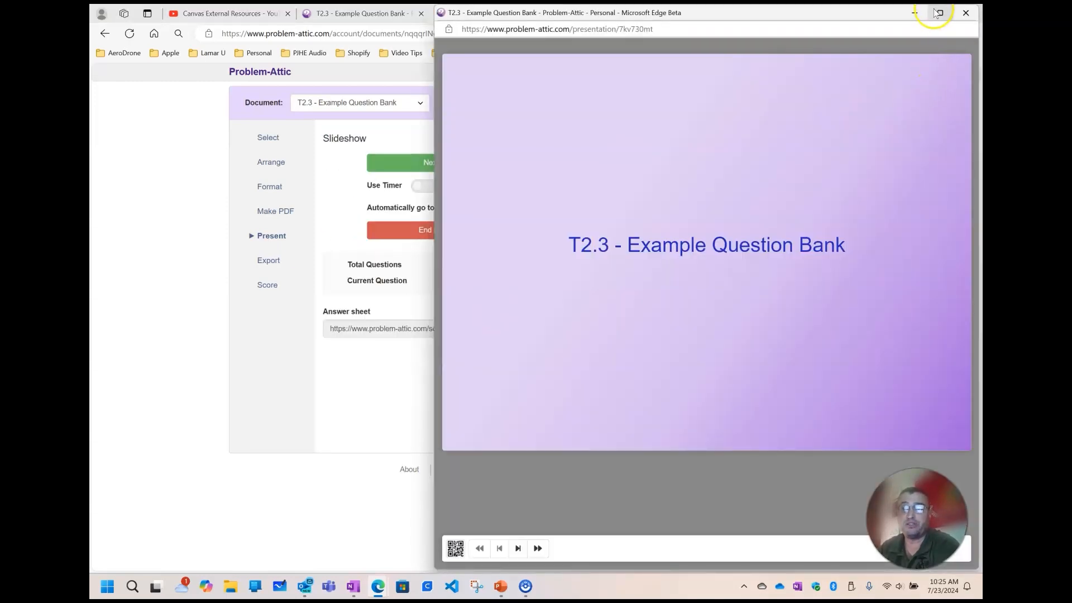
click(940, 13)
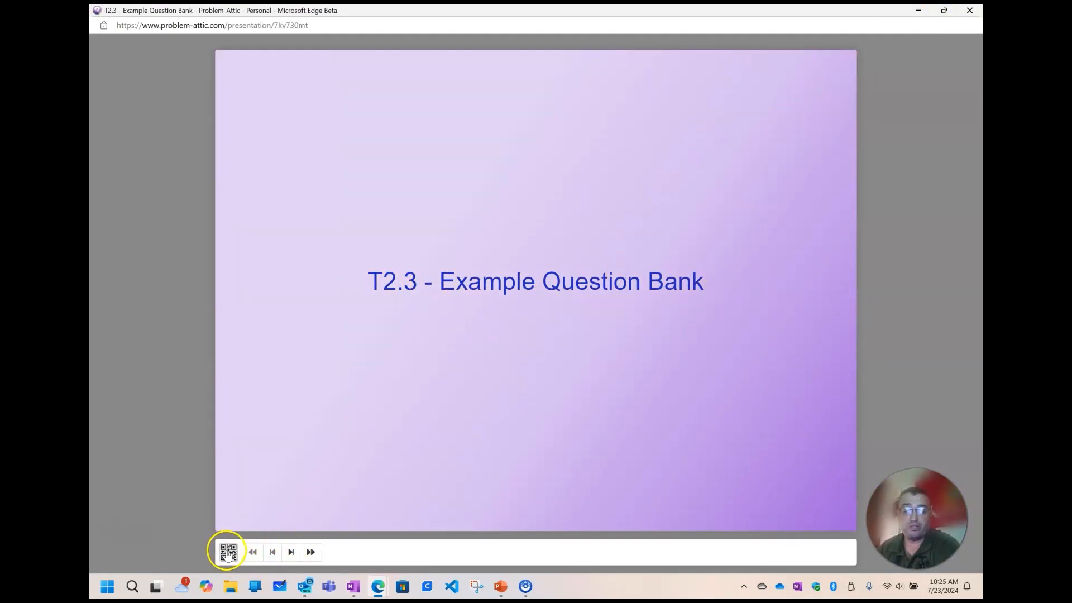
click(289, 552)
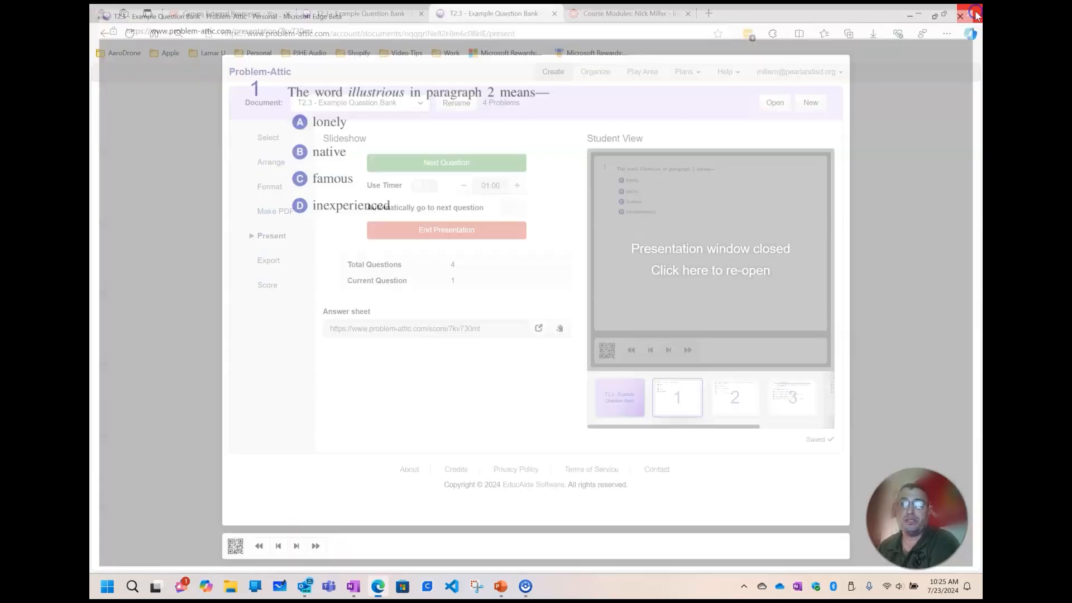
click(969, 10)
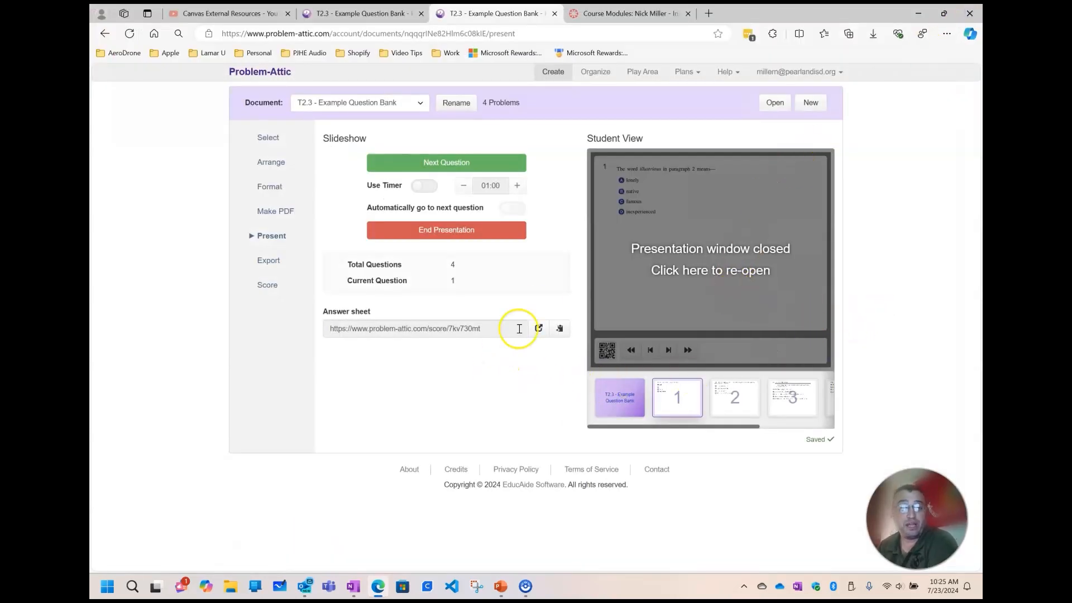
click(391, 231)
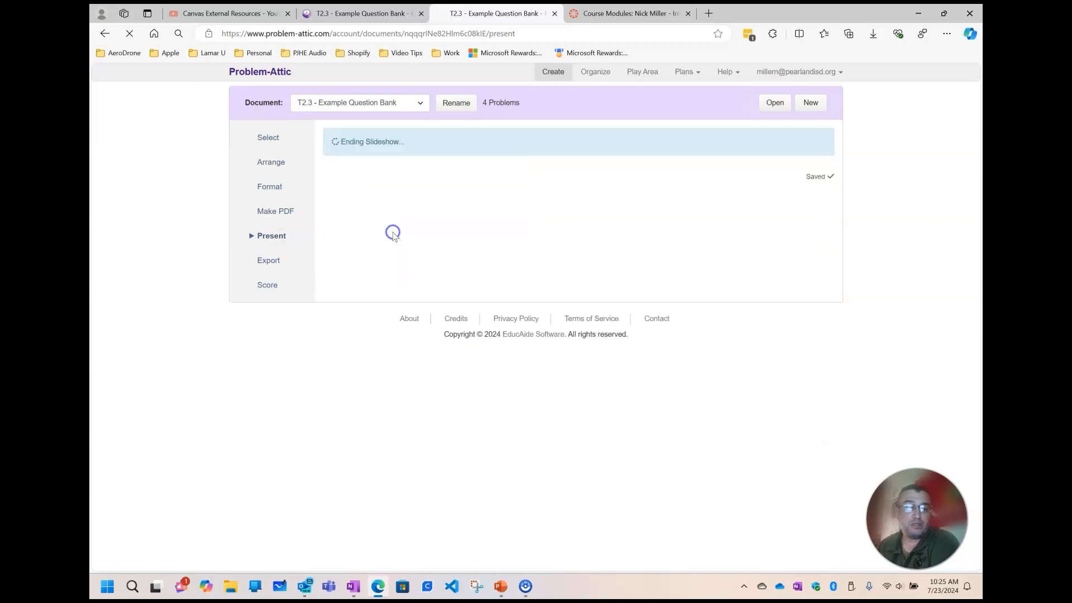
Export the document as a Canvas quiz to the Instructional Design course with Migrate to New Quiz enabled
click(261, 265)
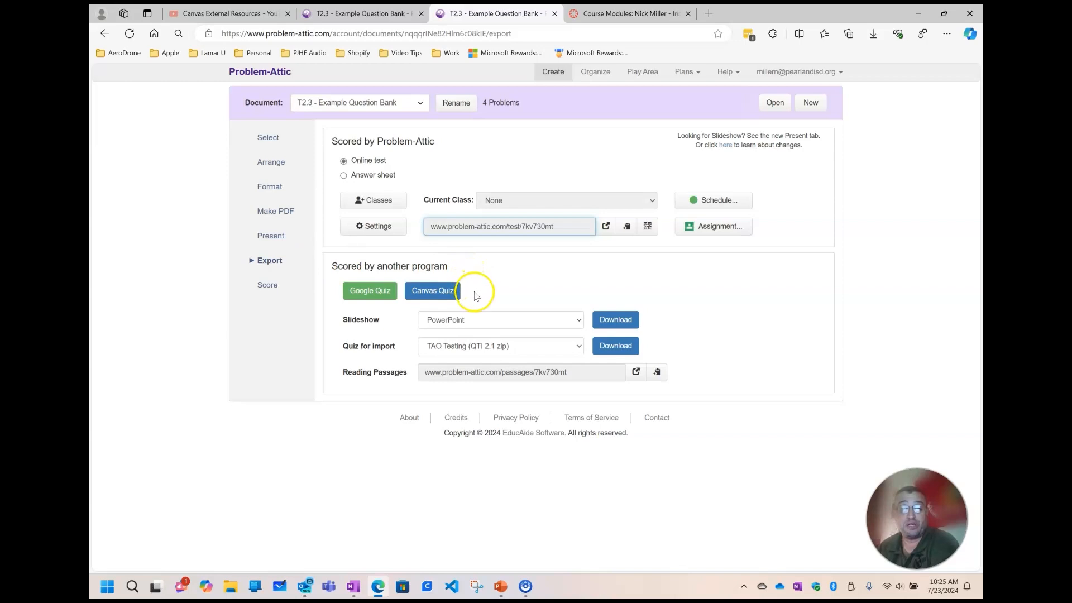
click(431, 292)
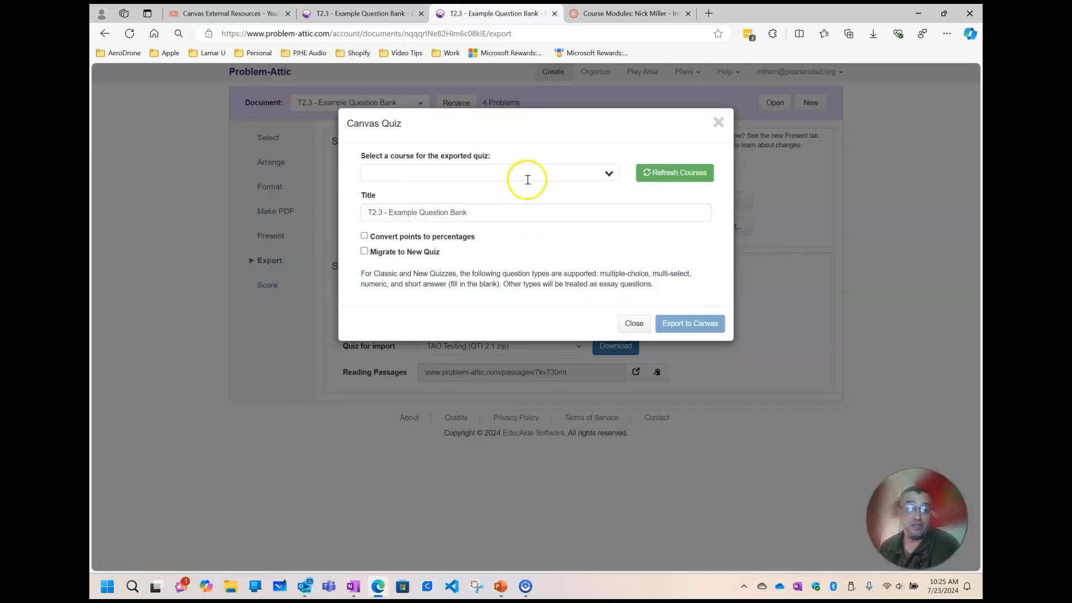
click(610, 177)
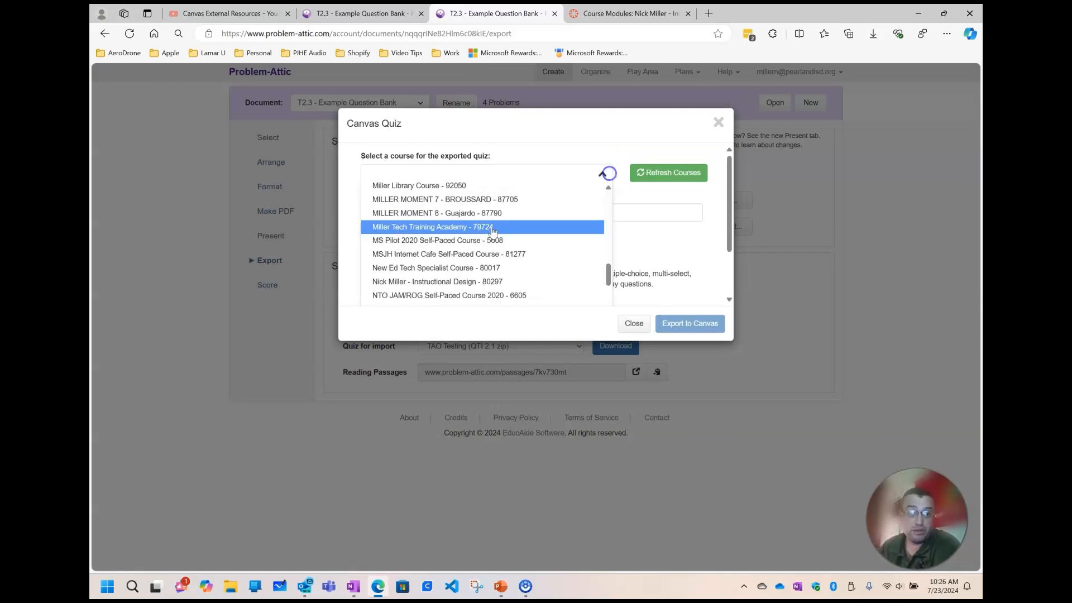
click(397, 282)
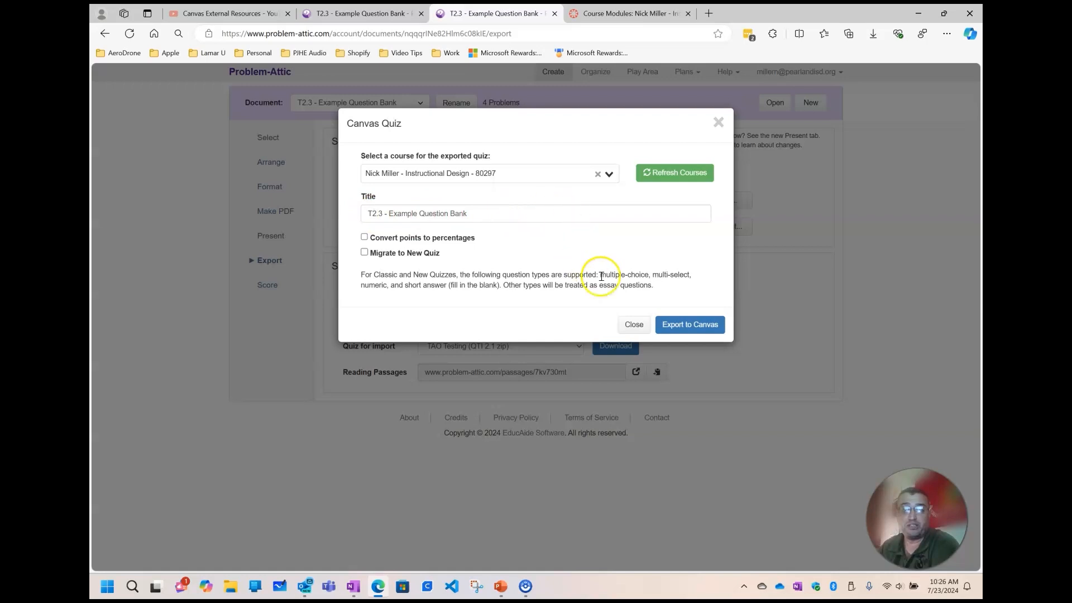
click(365, 252)
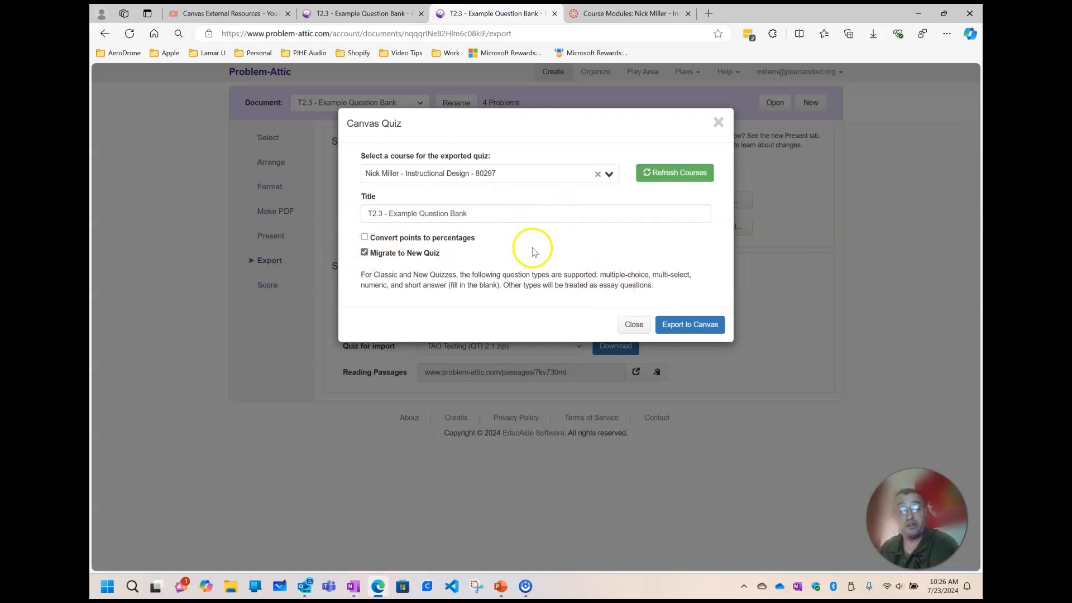
click(710, 327)
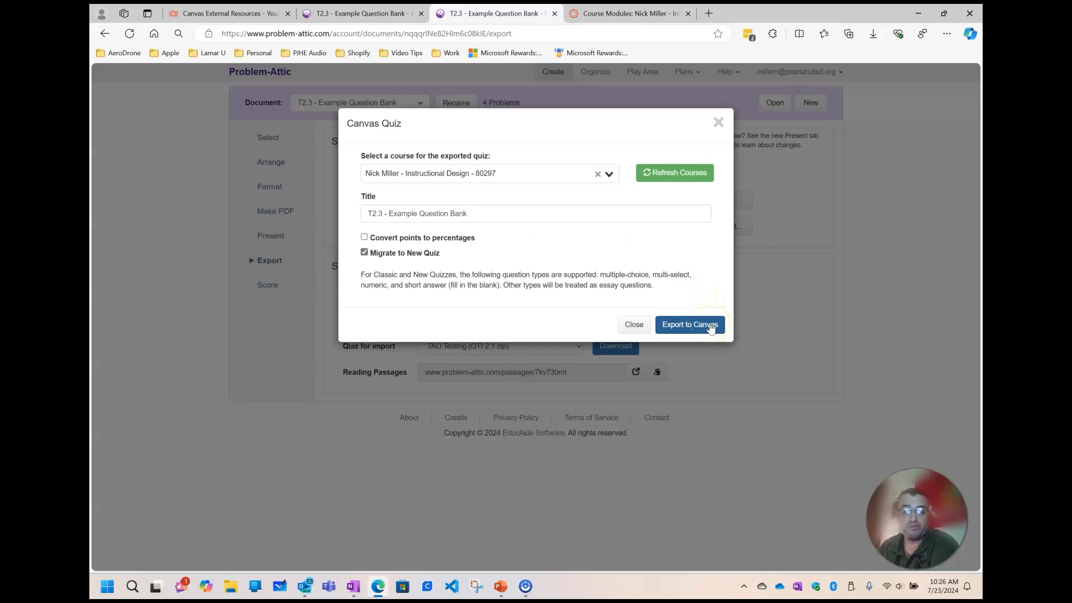
click(709, 325)
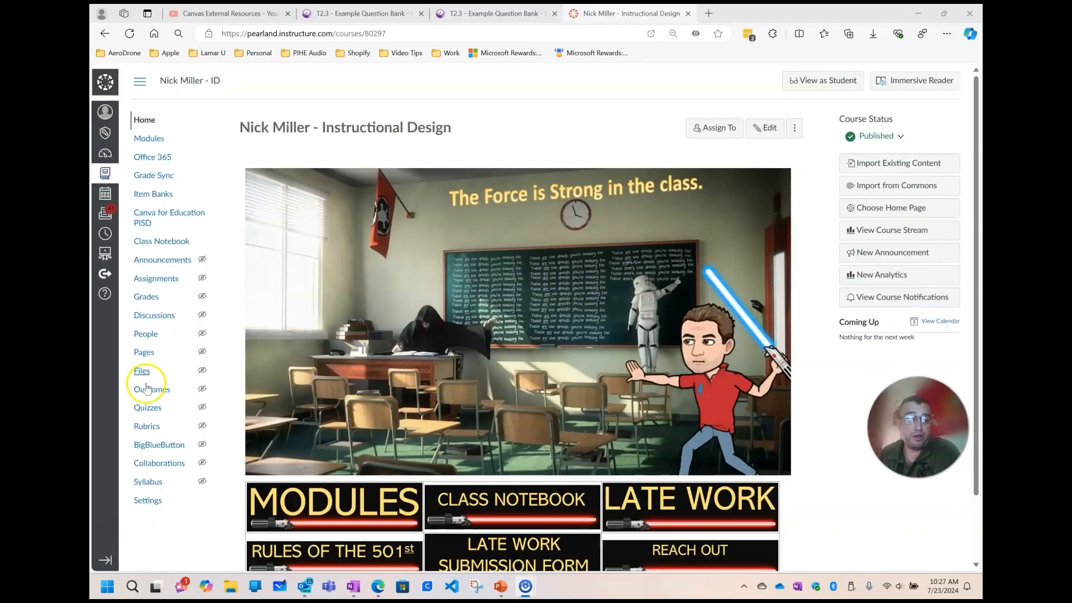
Open the T2.3 - Example Question Bank quiz from the course's quizzes and set its points to 100
click(140, 410)
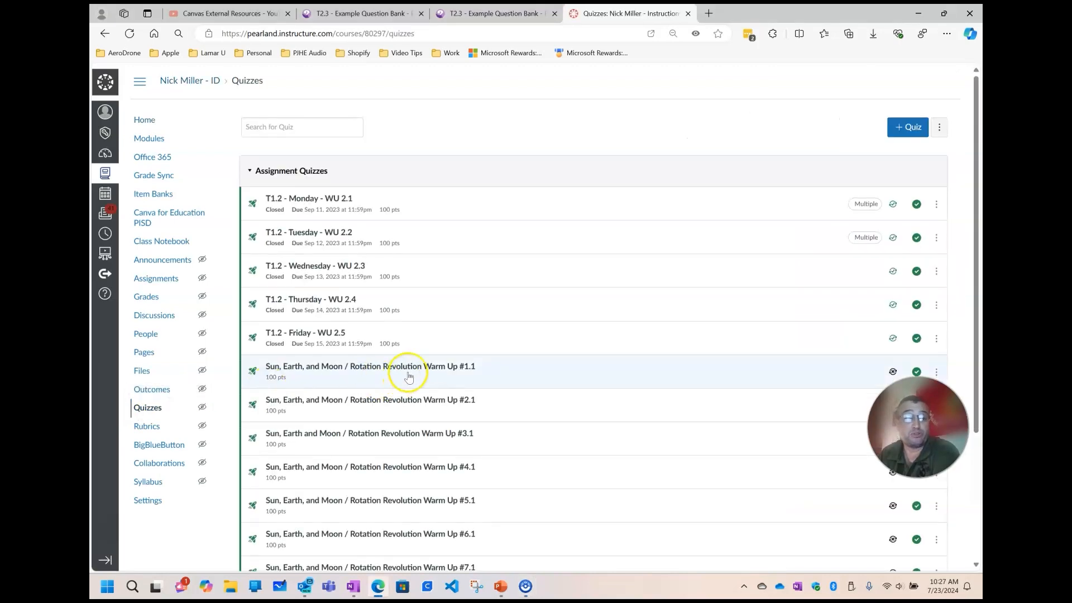
scroll(480, 352, down, 3)
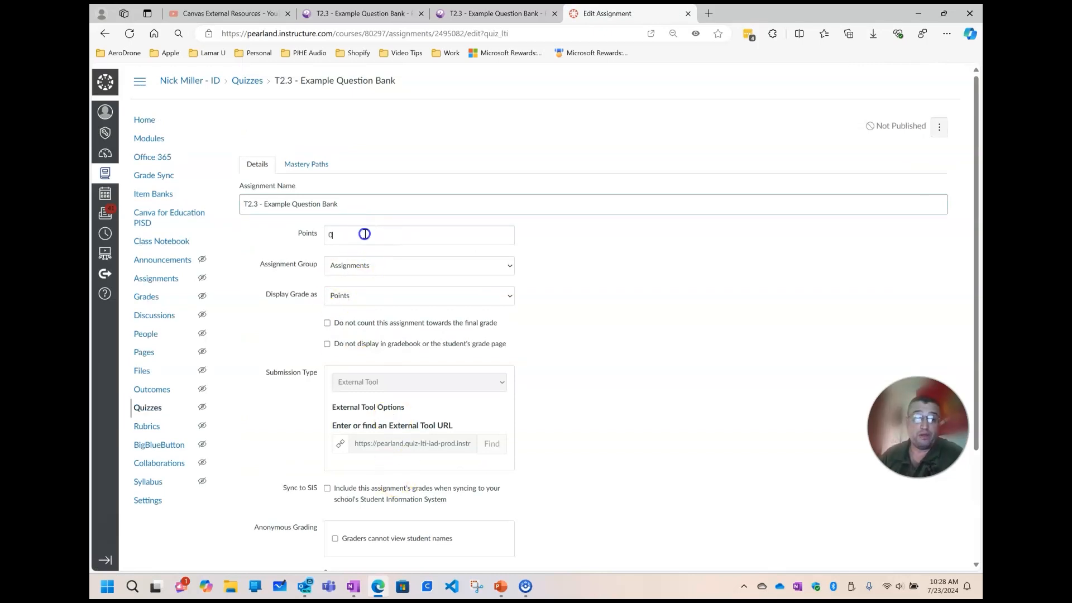
click(309, 234)
text(100)
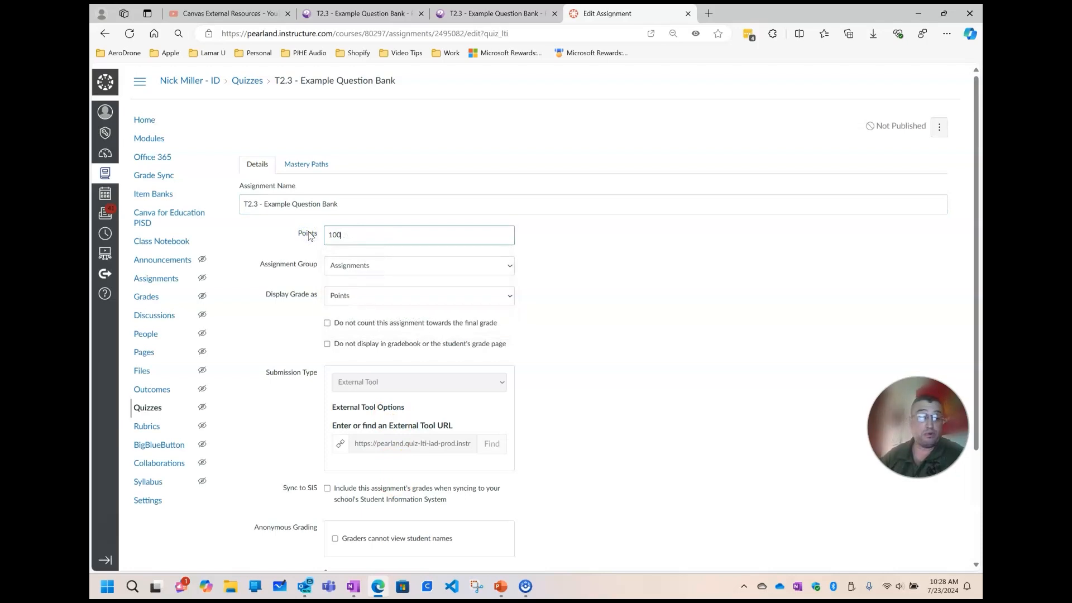
Review the assignment group choices, keep Assignments, and continue to building the quiz
click(343, 262)
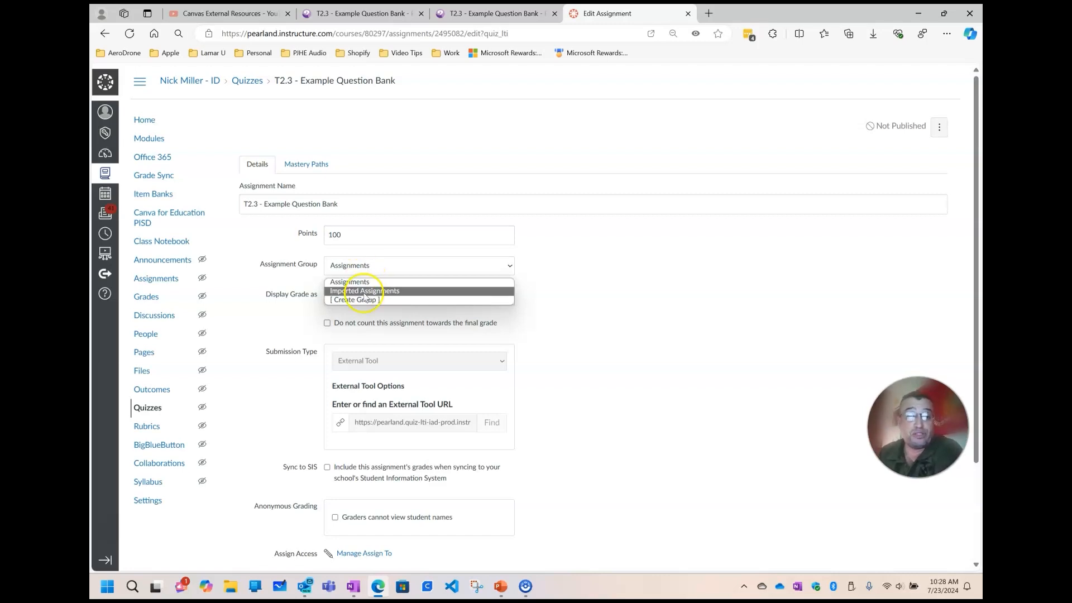
click(562, 352)
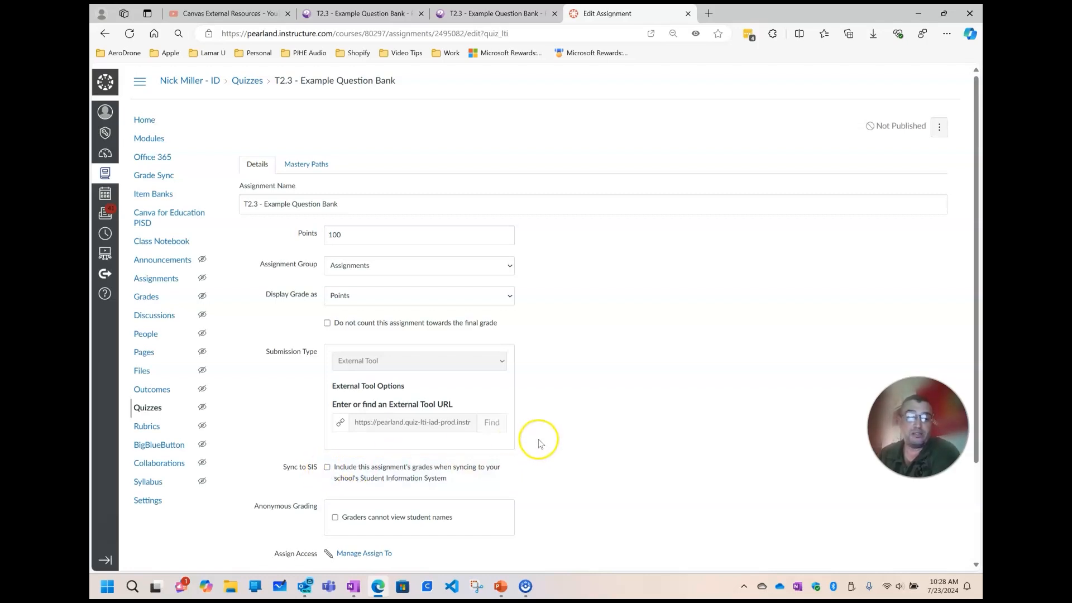
scroll(538, 441, down, 2)
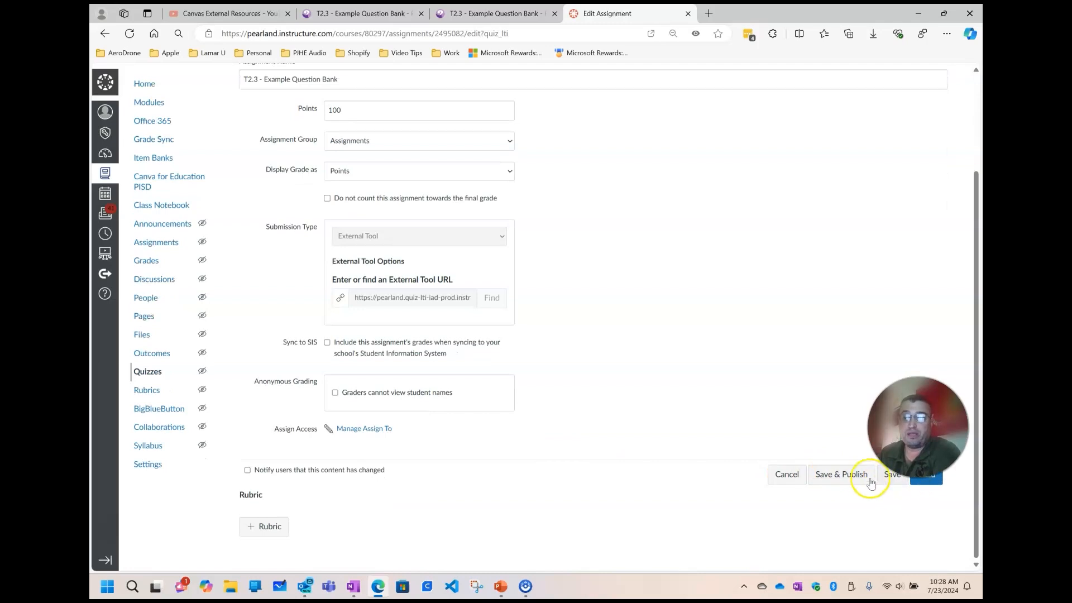
click(926, 481)
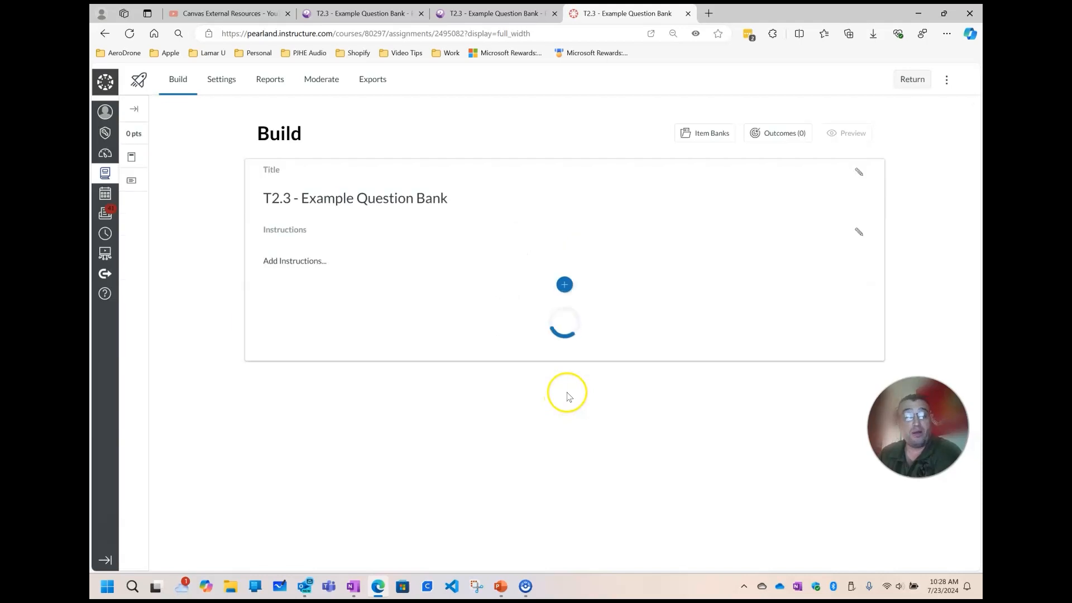
click(304, 260)
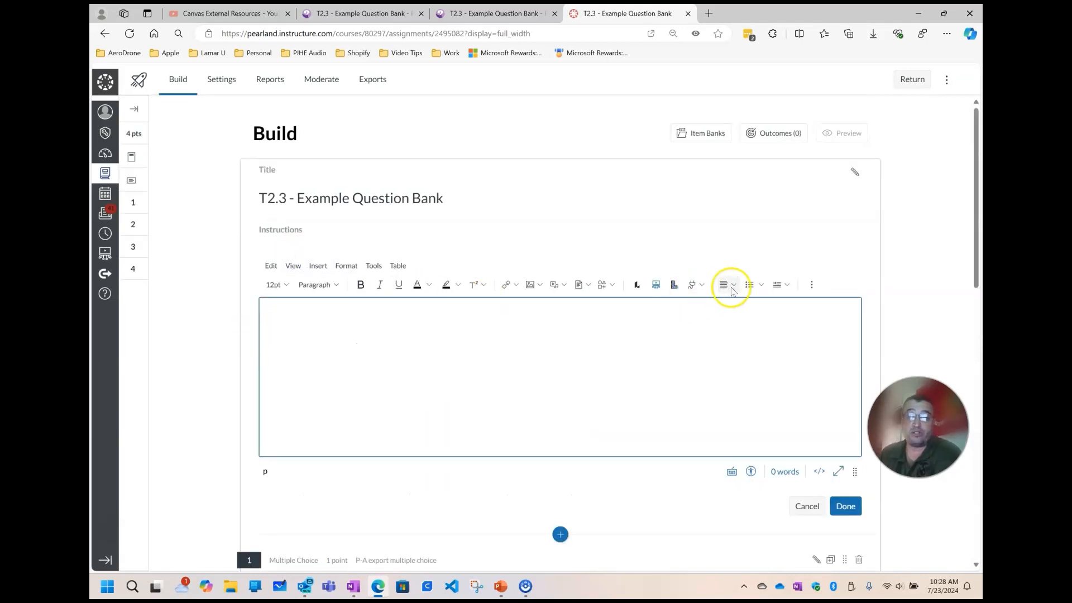
click(587, 284)
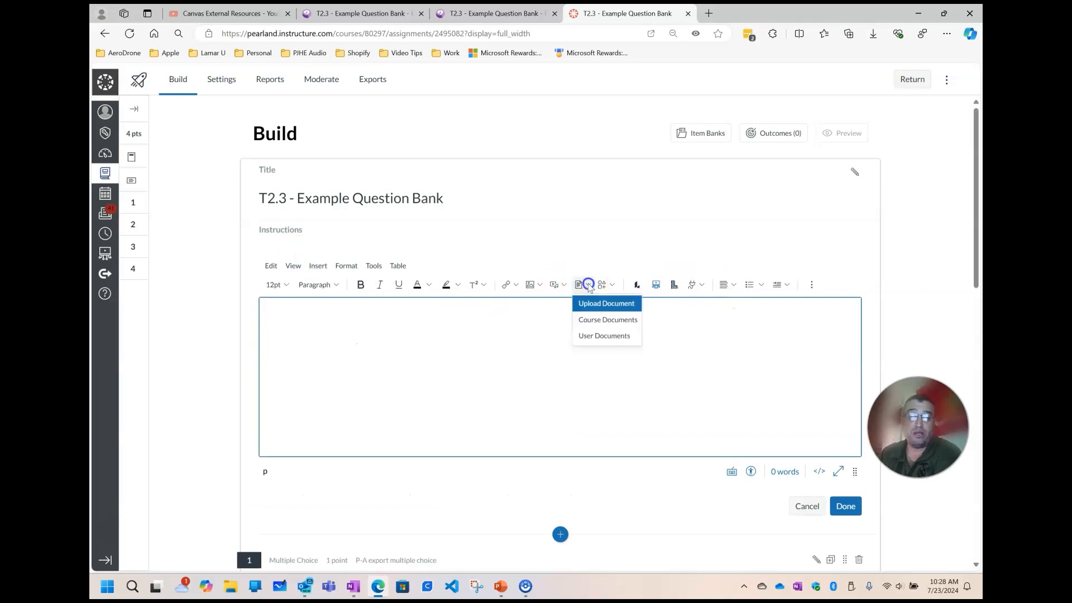
click(600, 337)
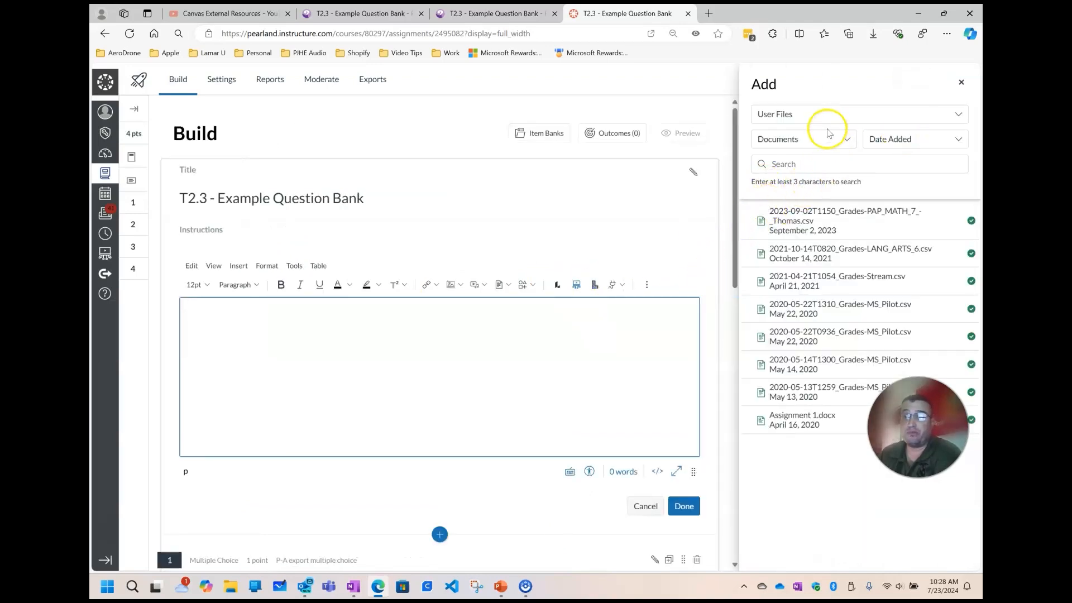
click(961, 82)
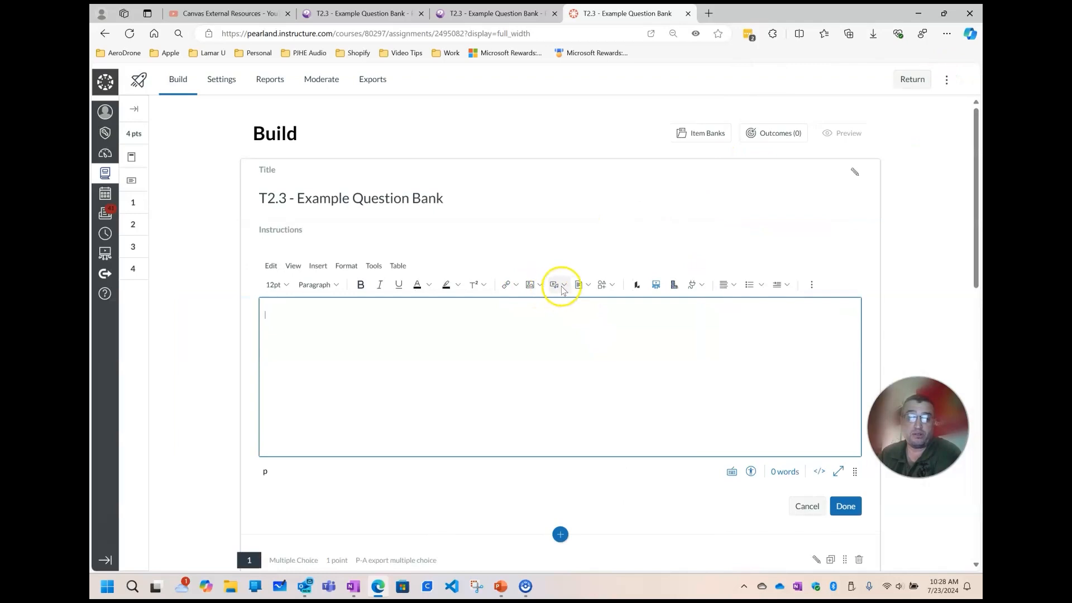
Try adding T2.3 Reading Resource.pdf from the desktop to the quiz instructions, and discard the instructions edit
click(582, 285)
click(598, 305)
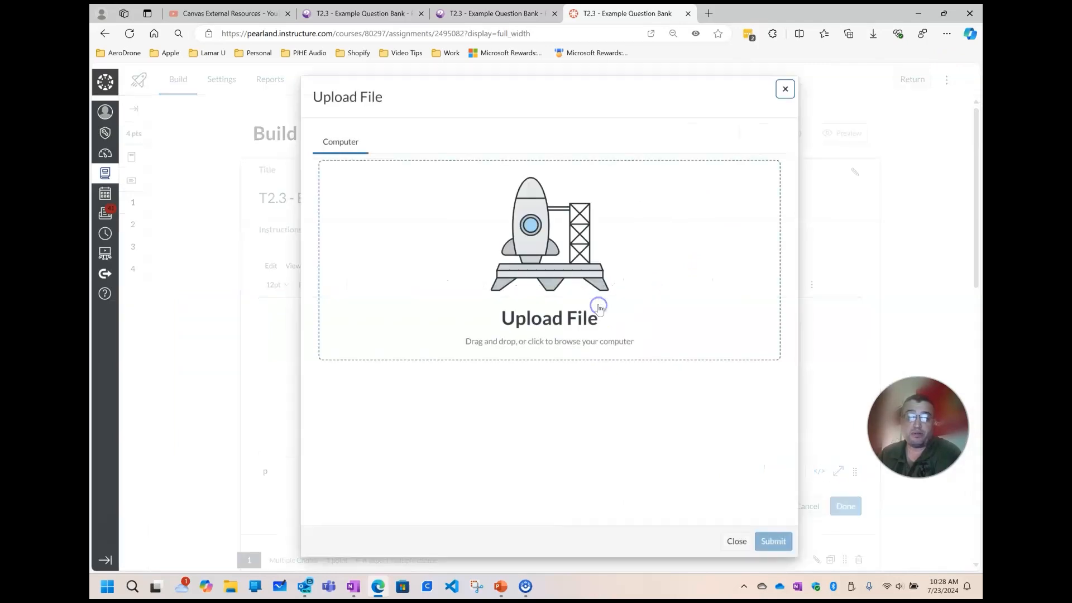
click(598, 307)
scroll(343, 191, down, 5)
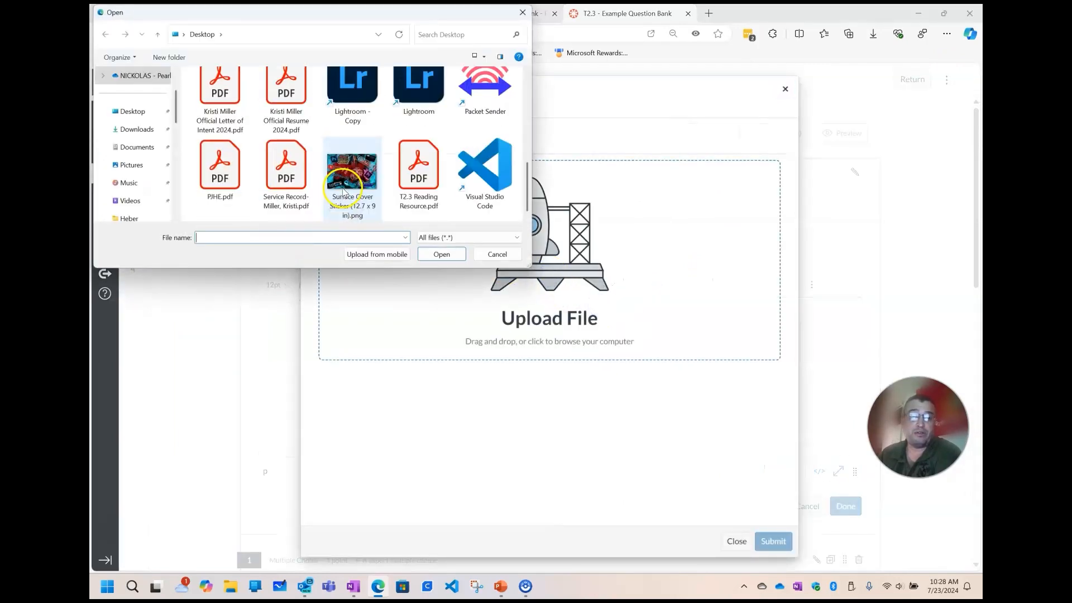
click(418, 170)
click(437, 254)
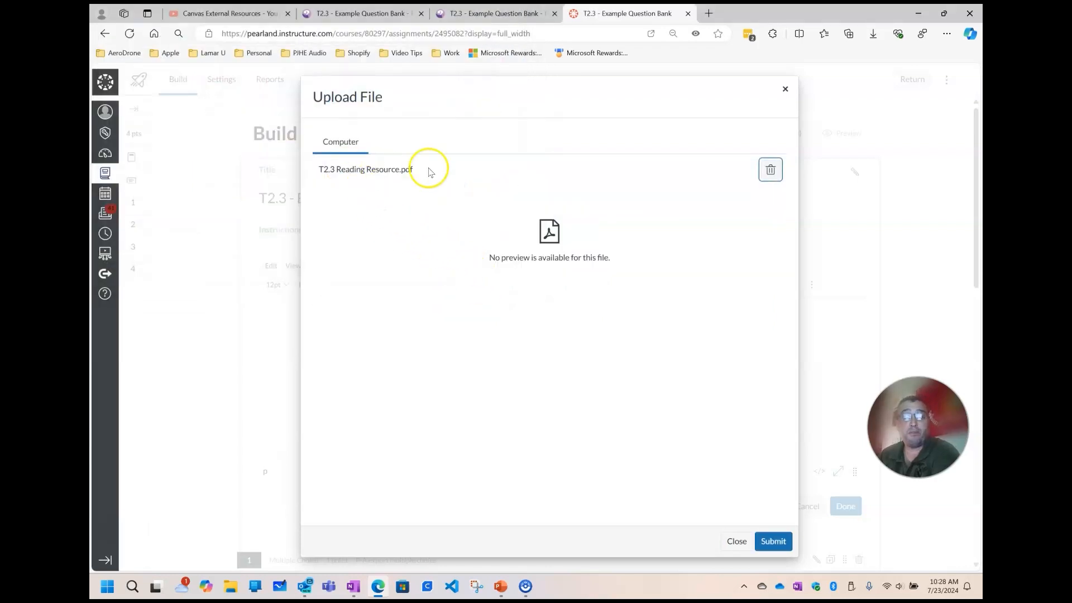
click(771, 543)
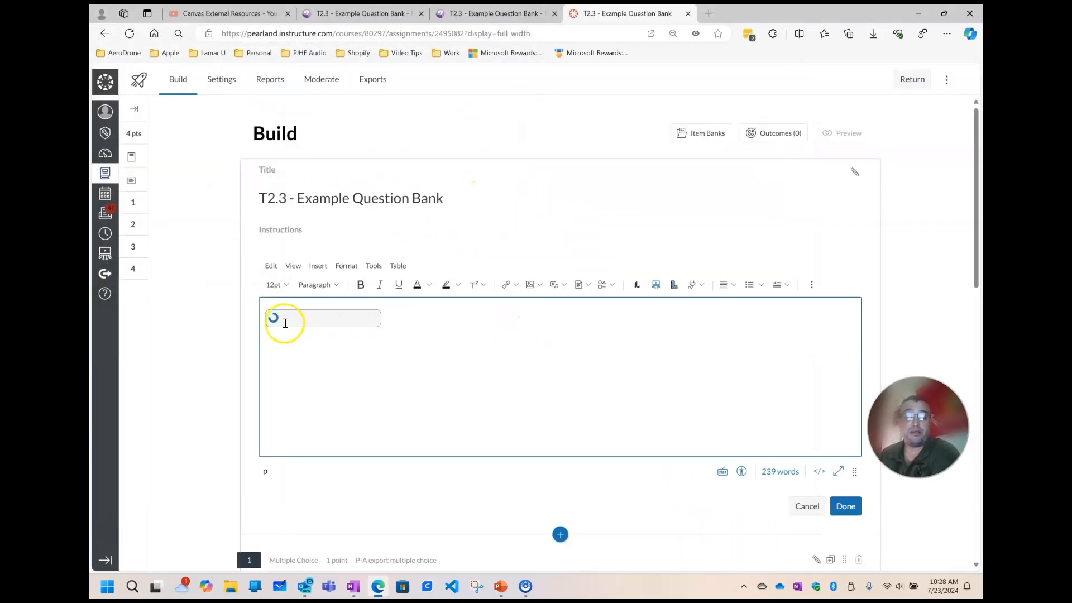
scroll(285, 323, down, 3)
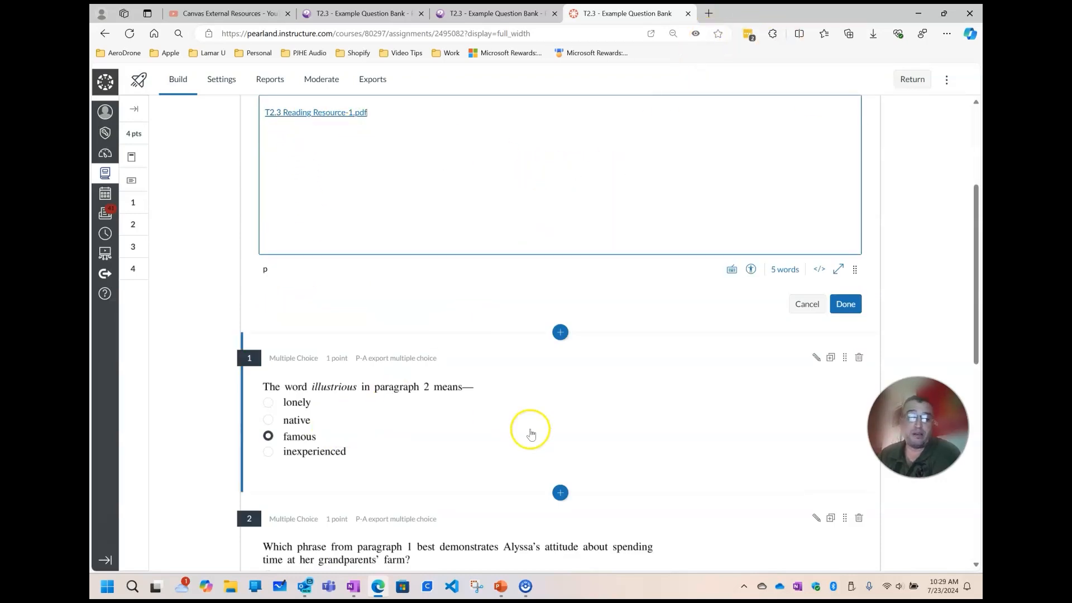
scroll(533, 430, down, 4)
scroll(536, 428, up, 7)
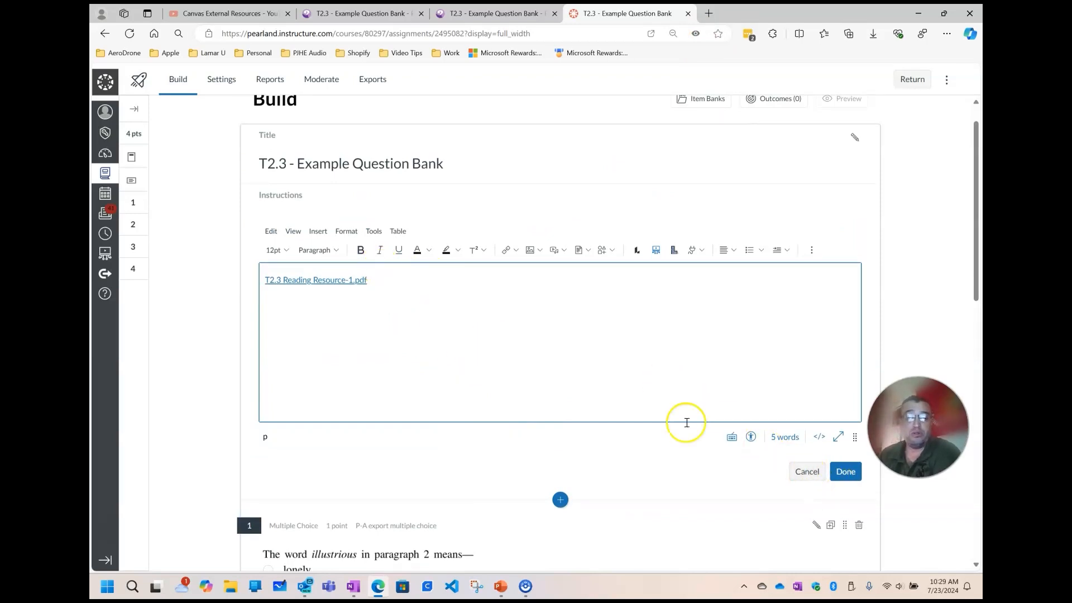
click(806, 472)
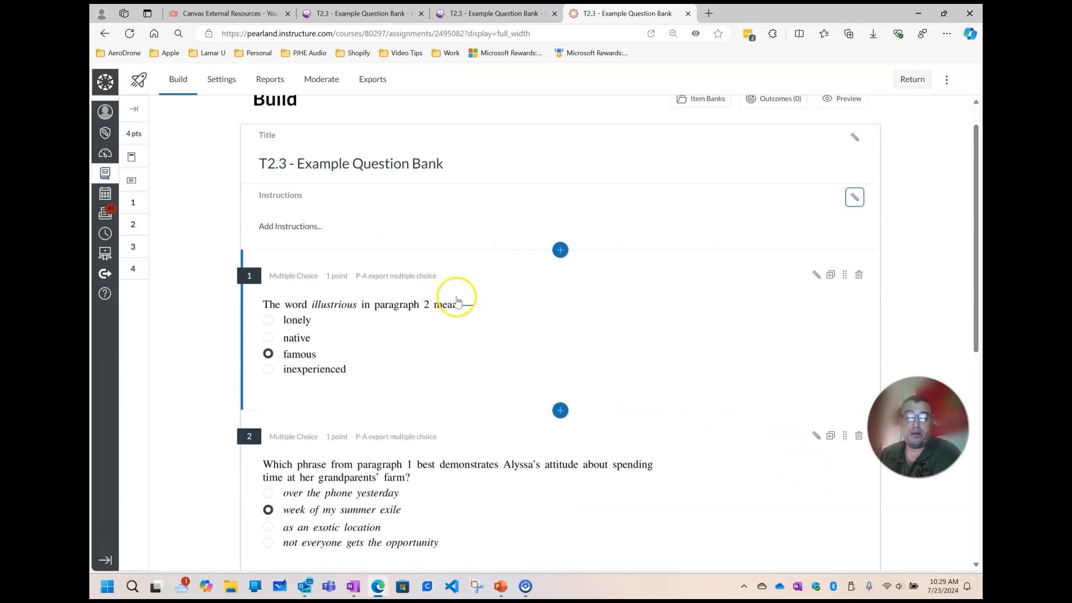
Add a stimulus before question 1 titled "Reading Prompt 1" with the instructions "Read the passage and answer the following questions."
click(561, 251)
click(510, 438)
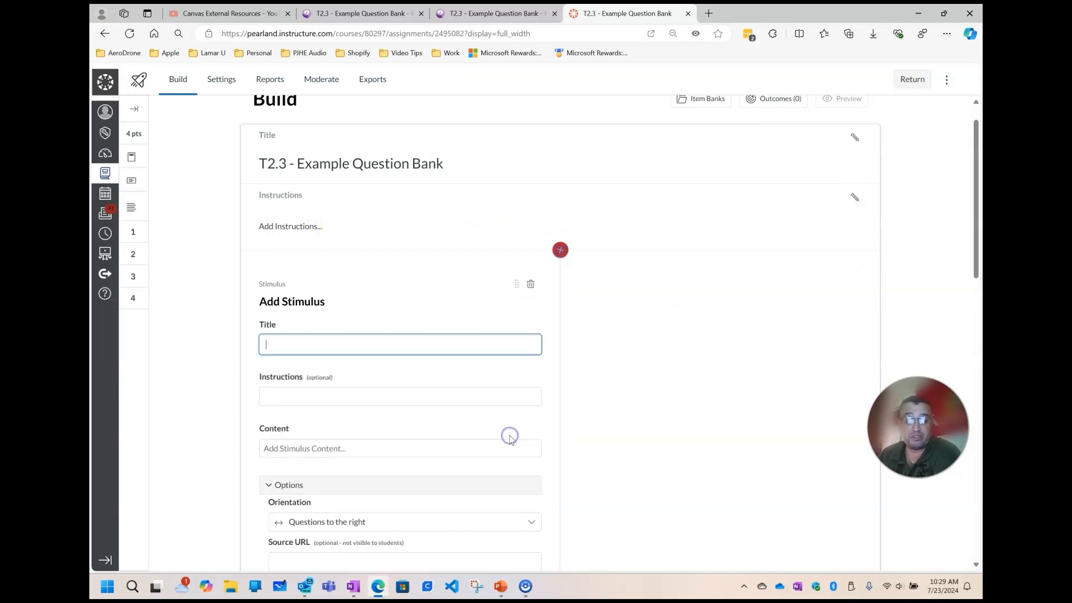
click(416, 343)
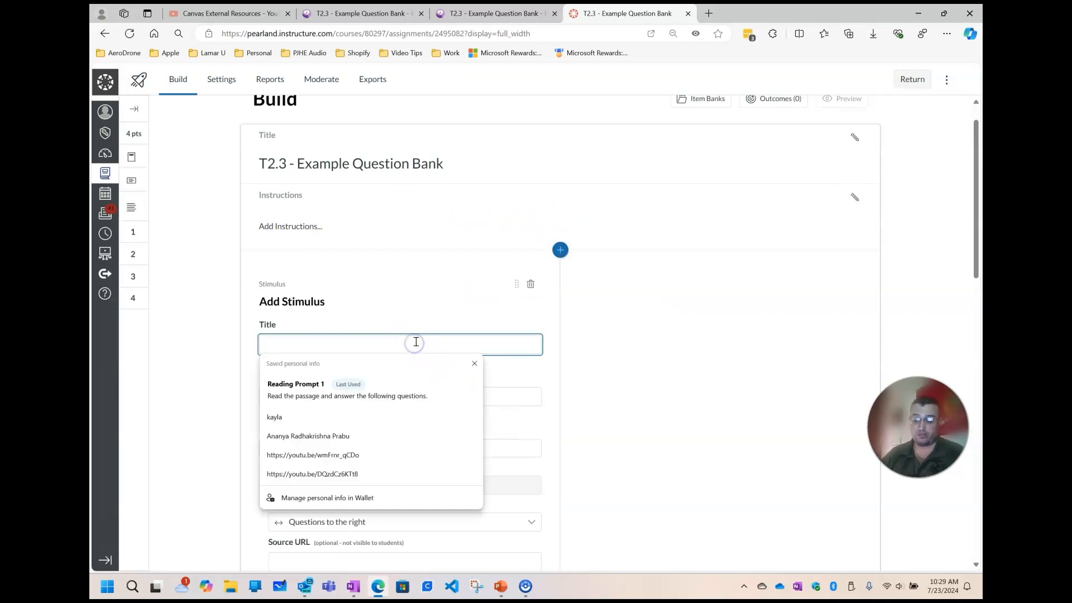
click(302, 384)
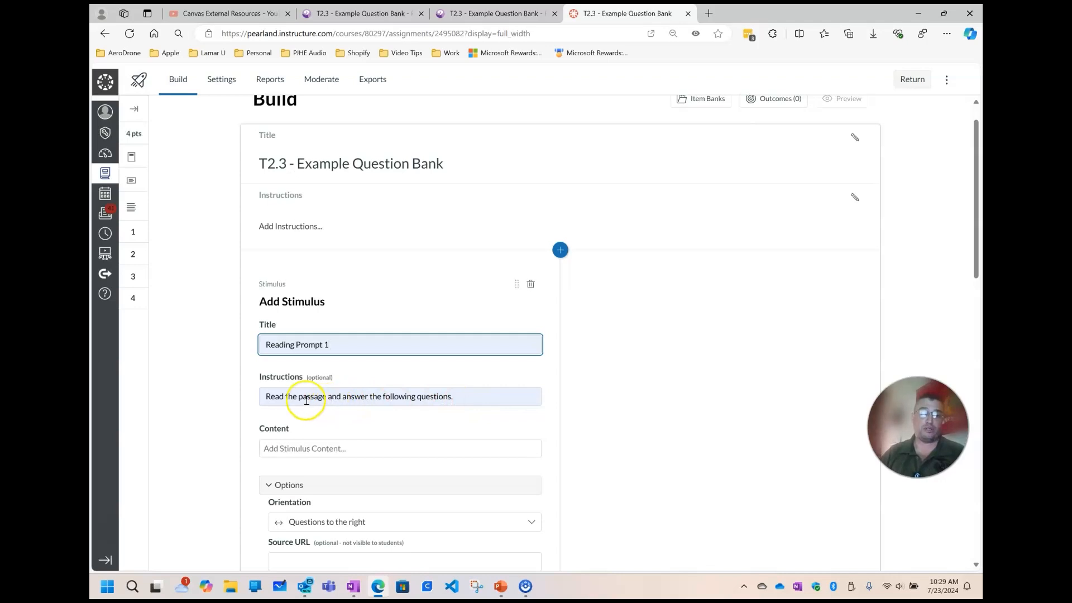
Upload T2.3 Reading Resource.pdf from the desktop as a document link in the stimulus content
scroll(444, 427, down, 2)
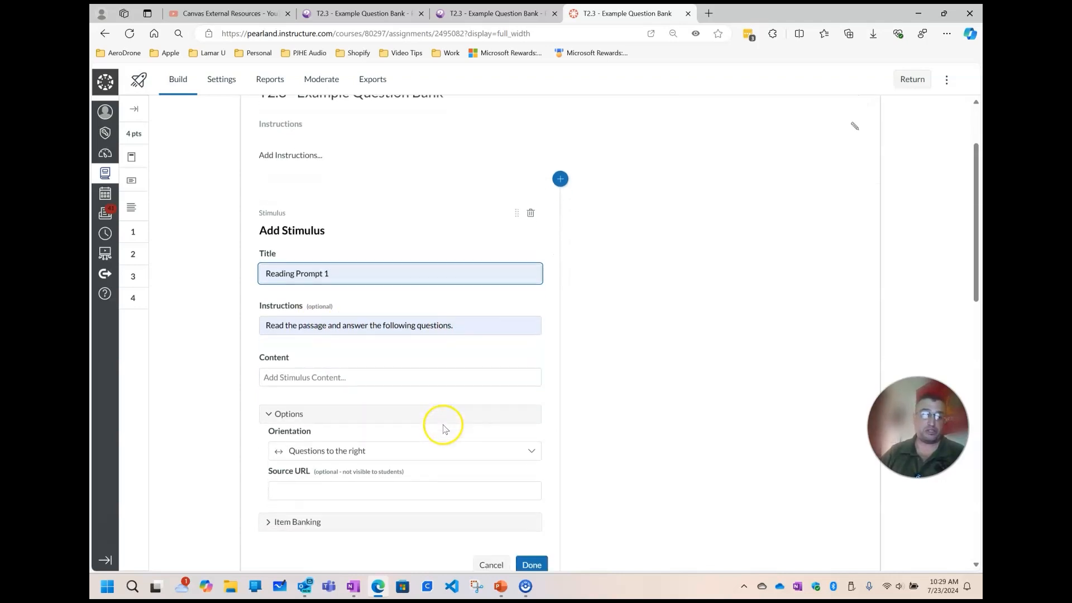
click(383, 335)
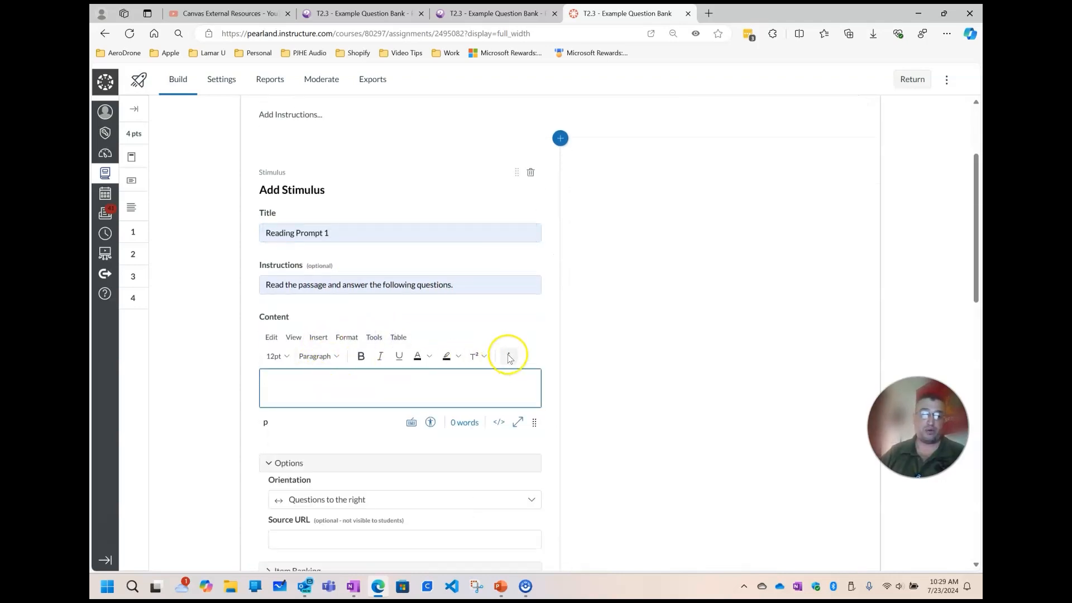
click(508, 355)
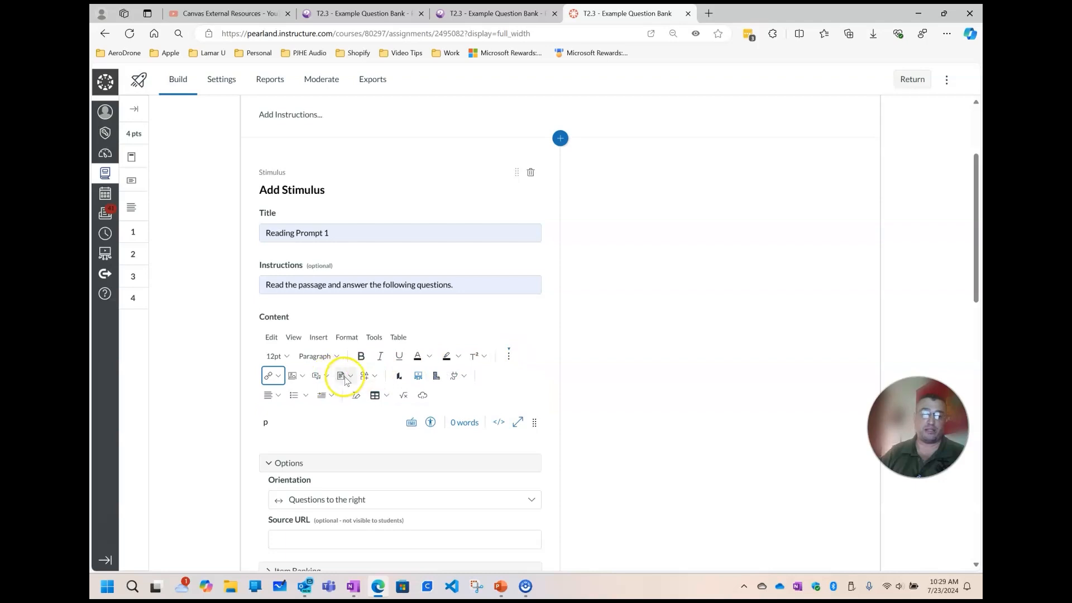
click(349, 376)
click(358, 395)
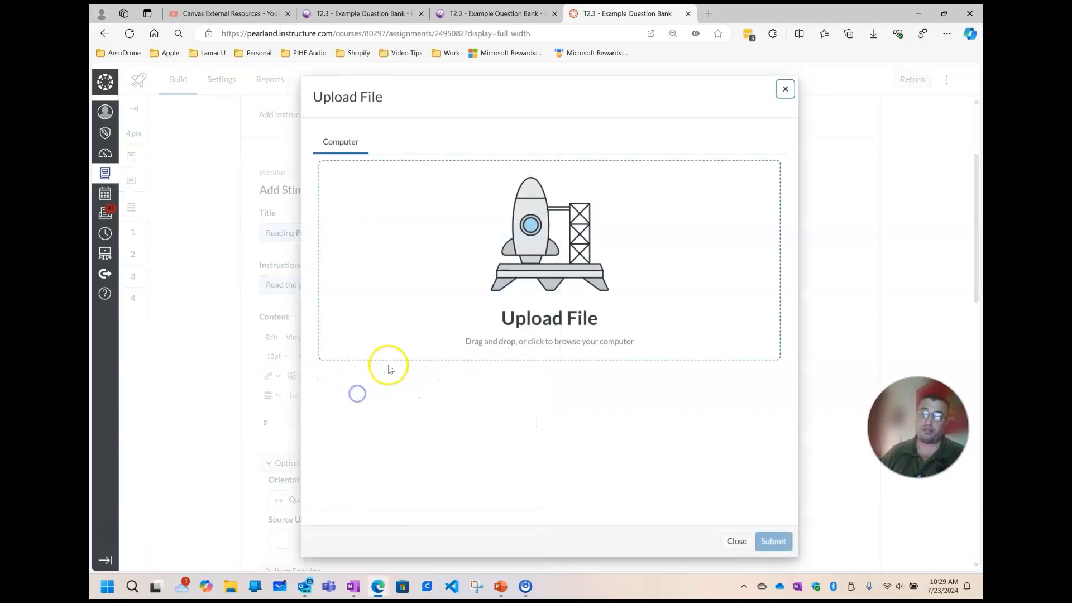
click(438, 273)
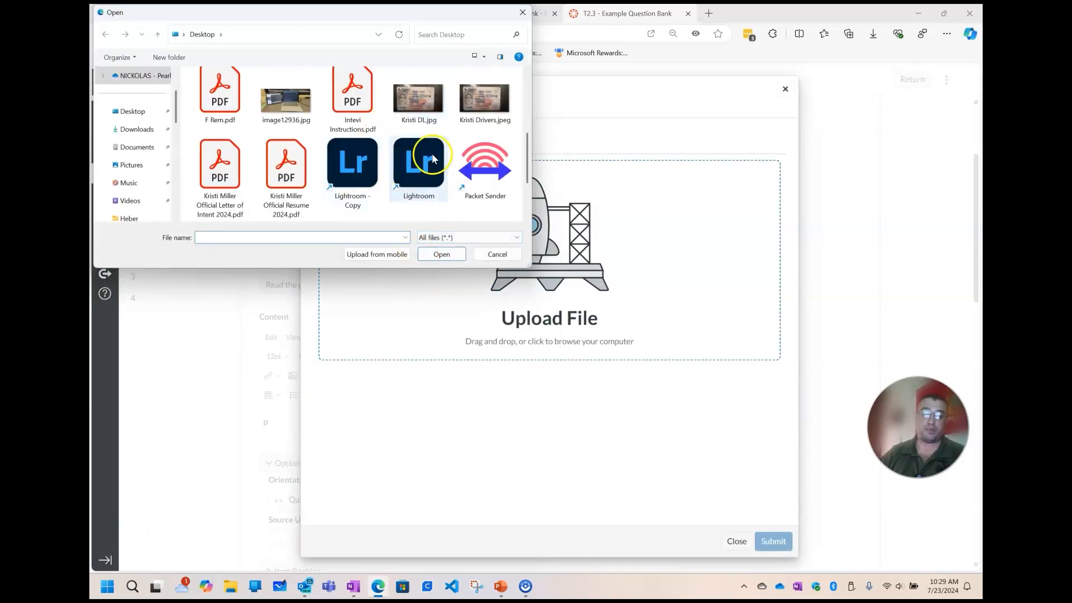
scroll(236, 182, down, 2)
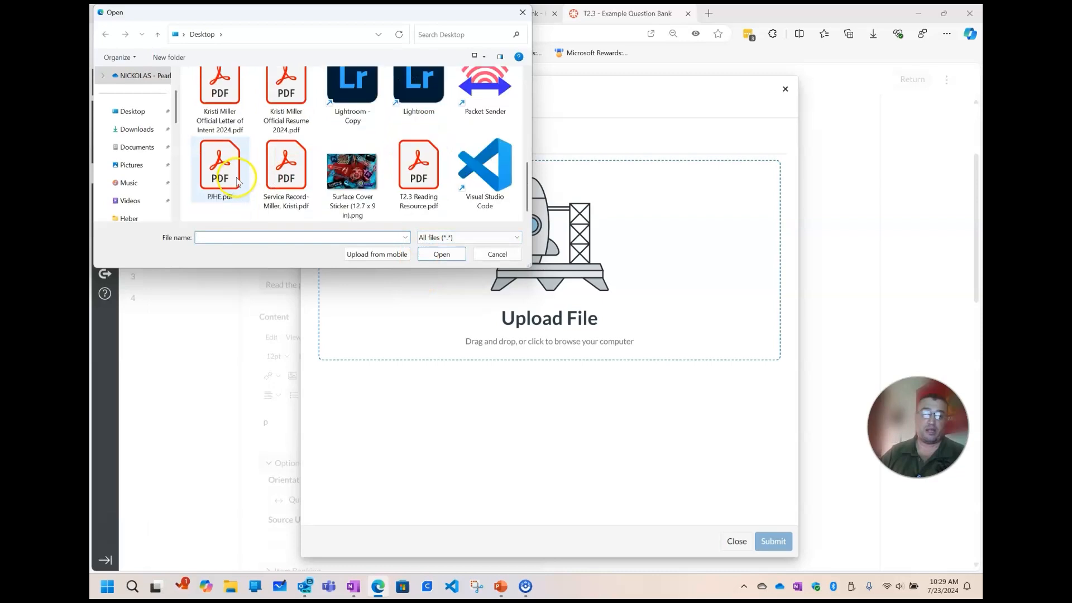
click(410, 179)
click(445, 260)
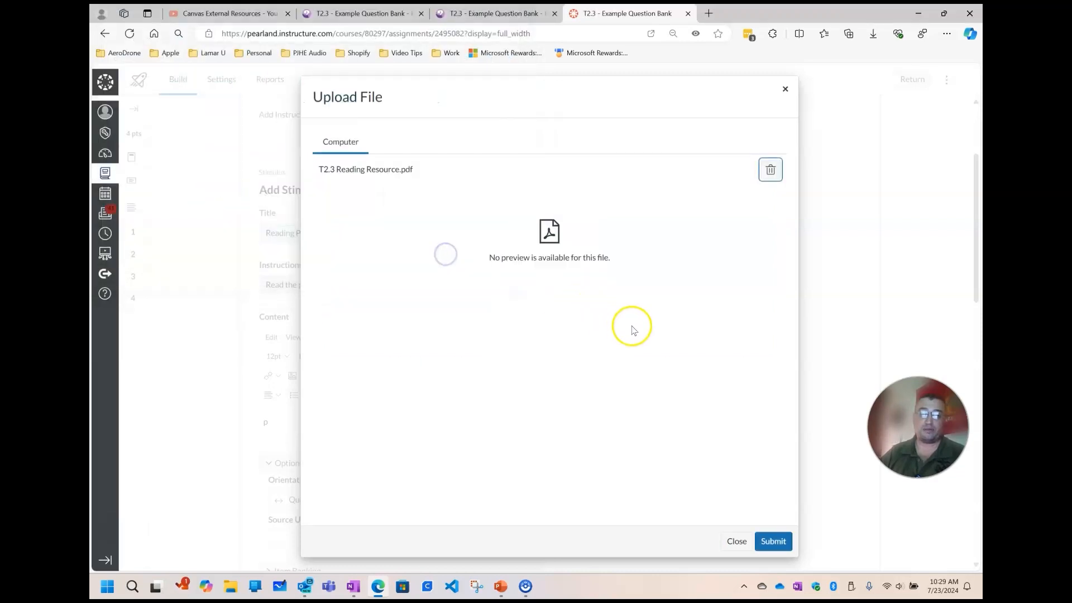
click(783, 550)
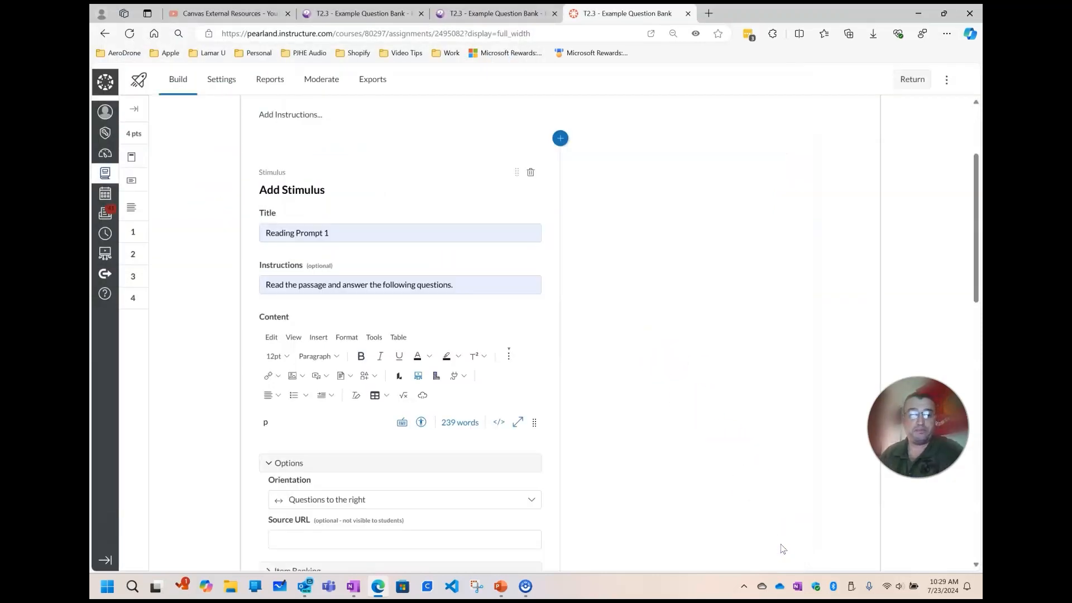
Check the document link in the stimulus content and save the Reading Prompt 1 stimulus
scroll(426, 302, down, 5)
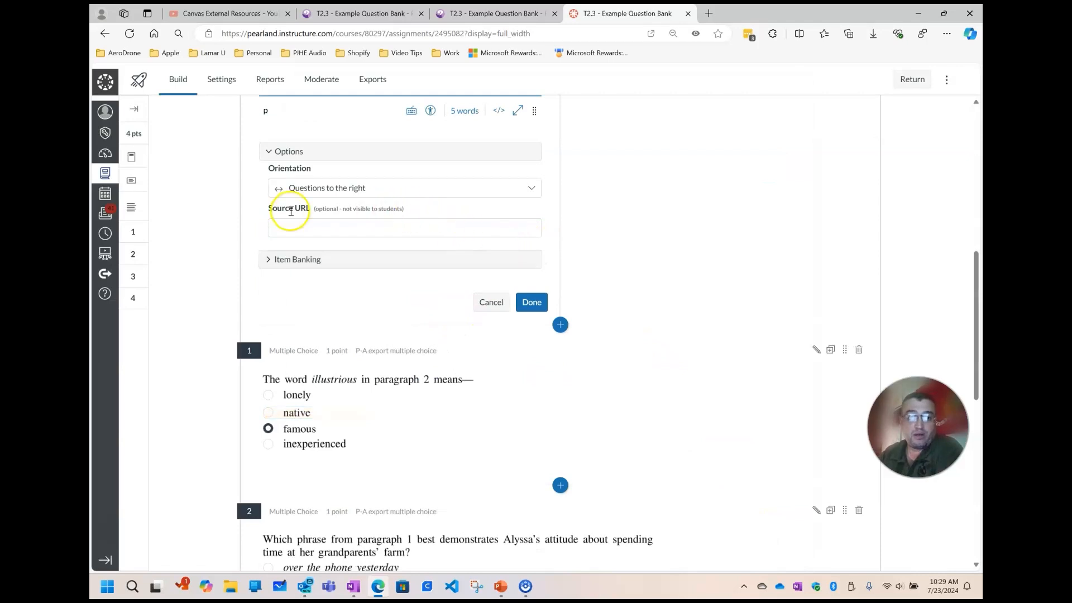
scroll(435, 221, up, 2)
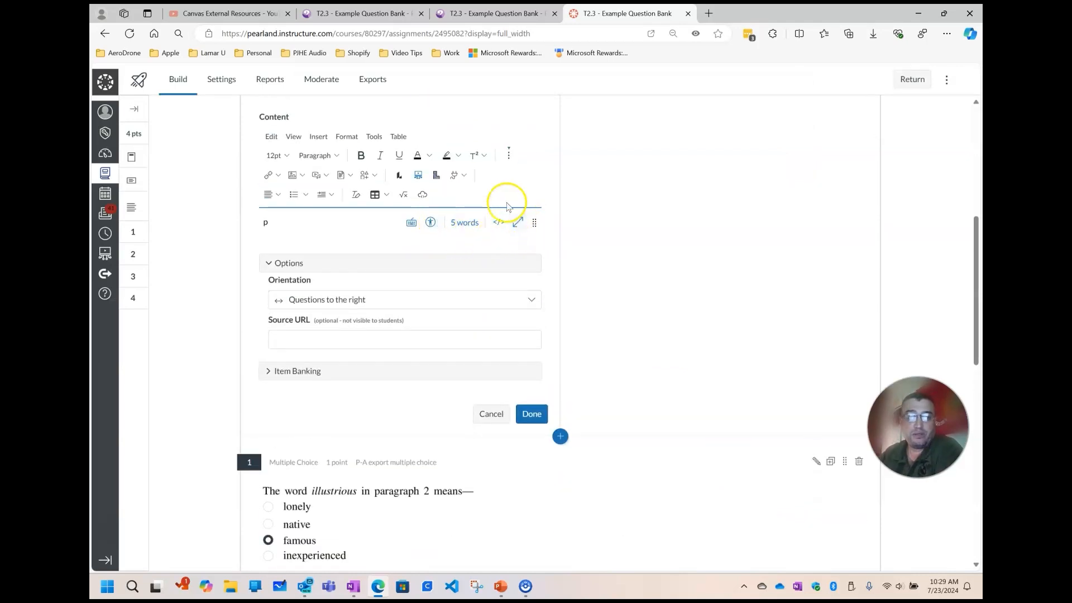
click(508, 156)
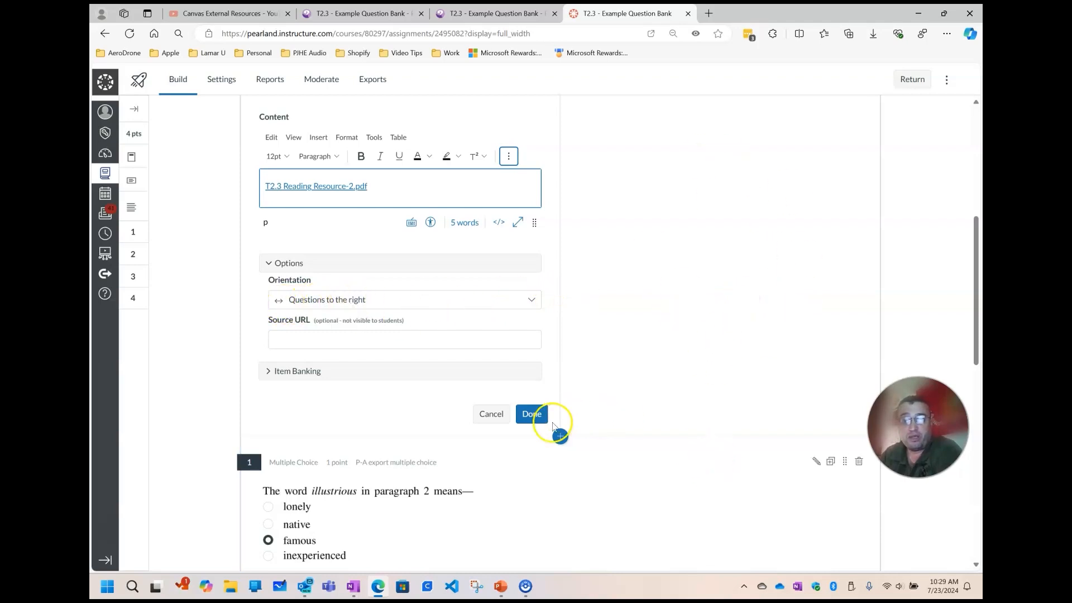
click(532, 415)
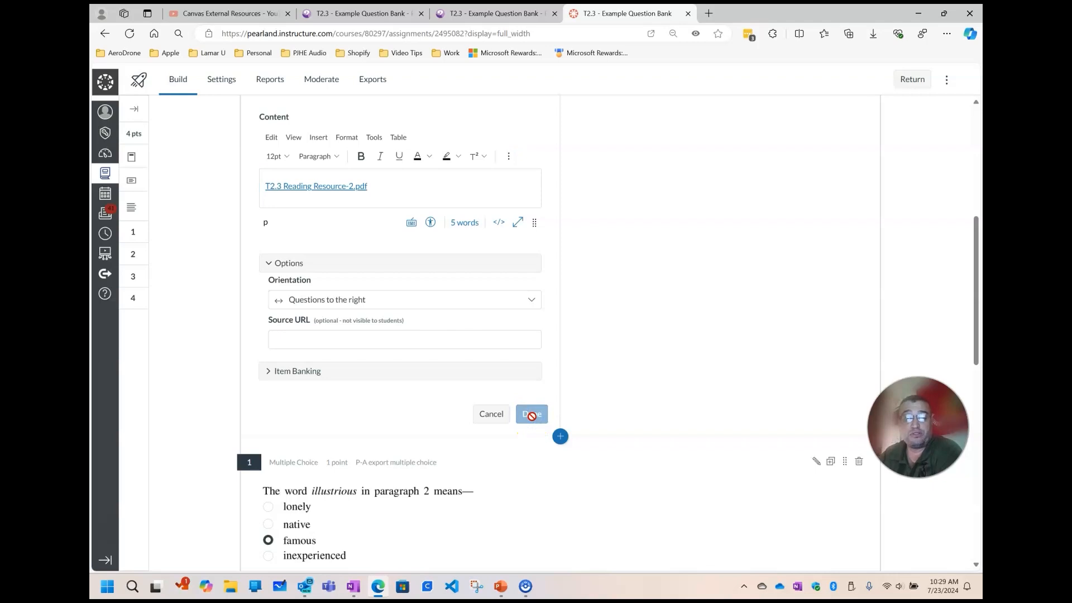
Attach question 1, about the word illustrious, to the Reading Prompt 1 stimulus
scroll(821, 262, up, 2)
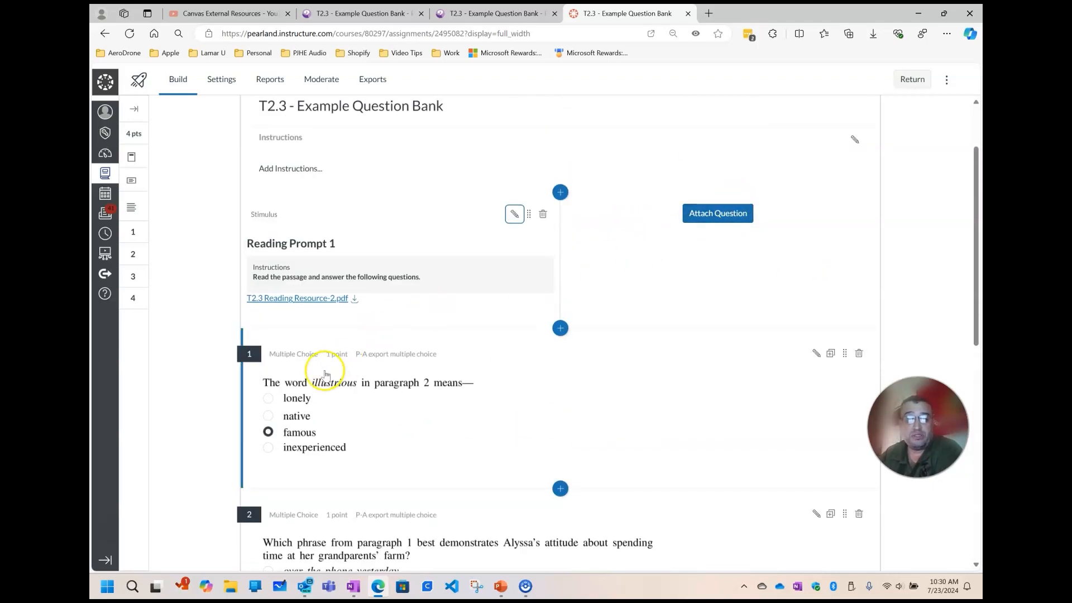
drag(845, 354, 779, 265)
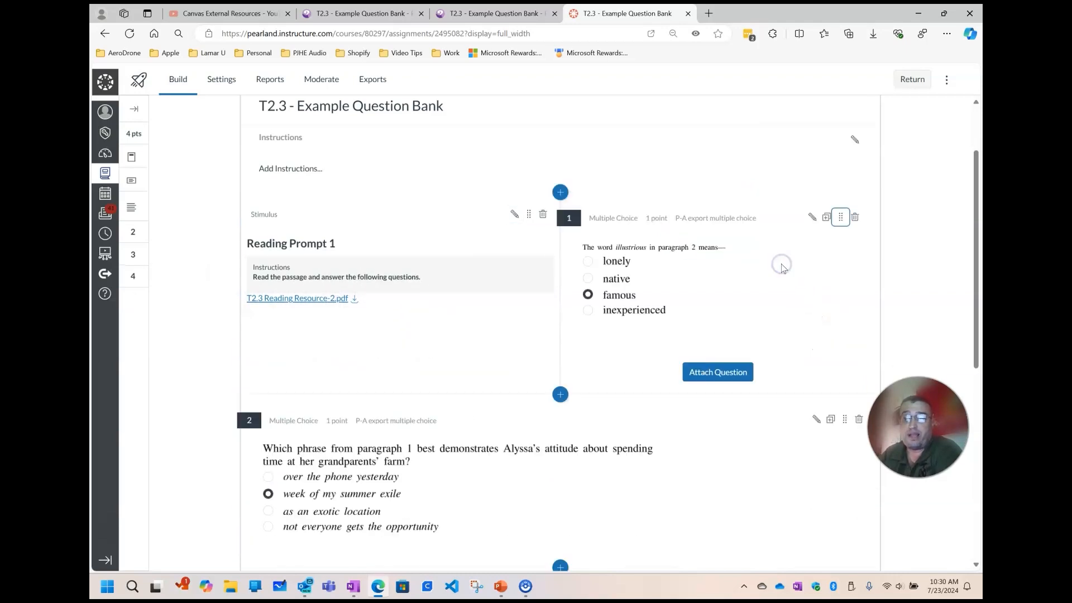
Attach questions 2, 3 and 4 to the Reading Prompt 1 stimulus, below question 1 and in their existing order
drag(844, 419, 799, 313)
scroll(815, 351, down, 4)
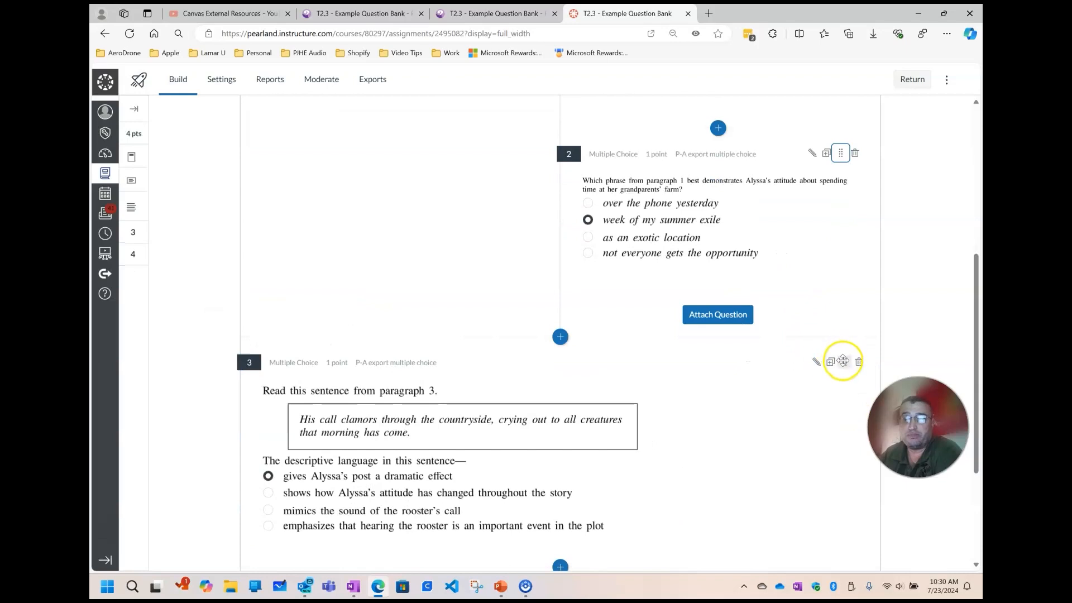
drag(844, 362, 792, 277)
scroll(800, 306, down, 3)
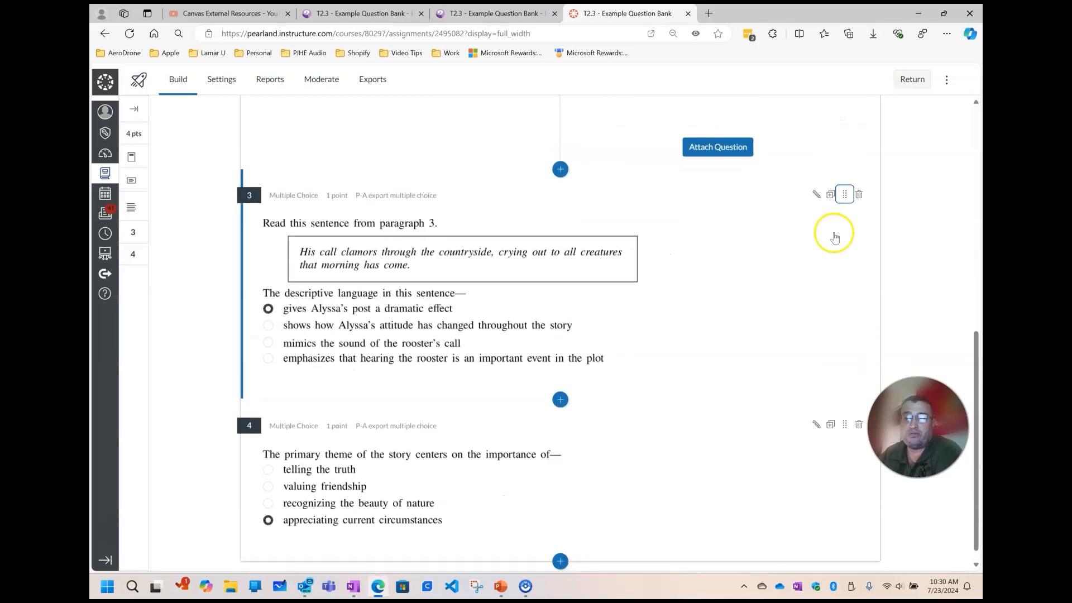
drag(845, 190, 690, 108)
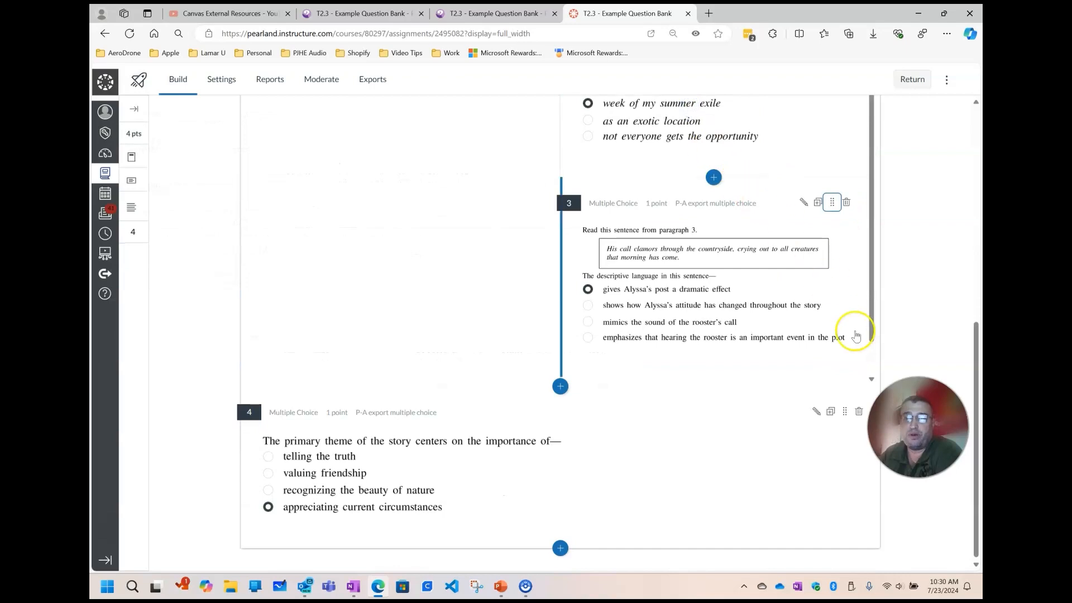
drag(846, 411, 811, 318)
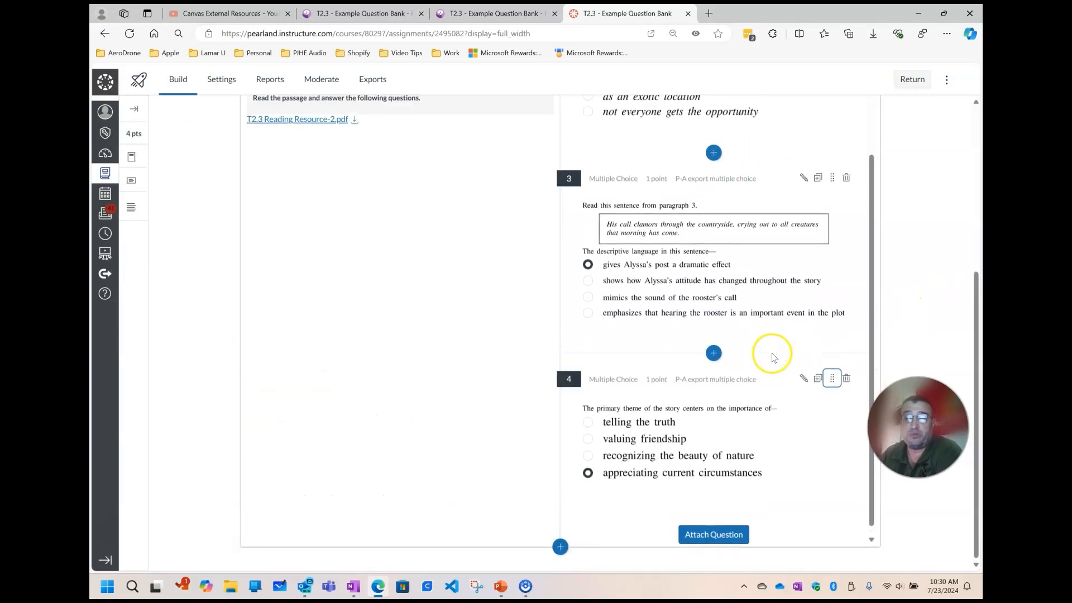
Review the questions attached to Reading Prompt 1 and the content types available for insertion after the stimulus
scroll(770, 353, up, 10)
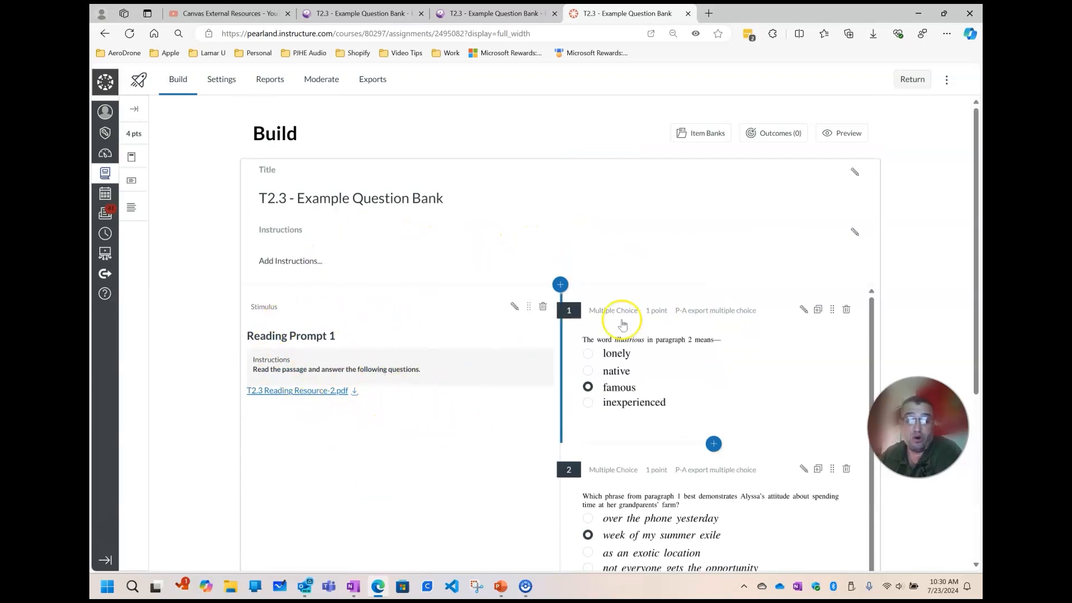
scroll(672, 316, down, 3)
scroll(708, 398, down, 5)
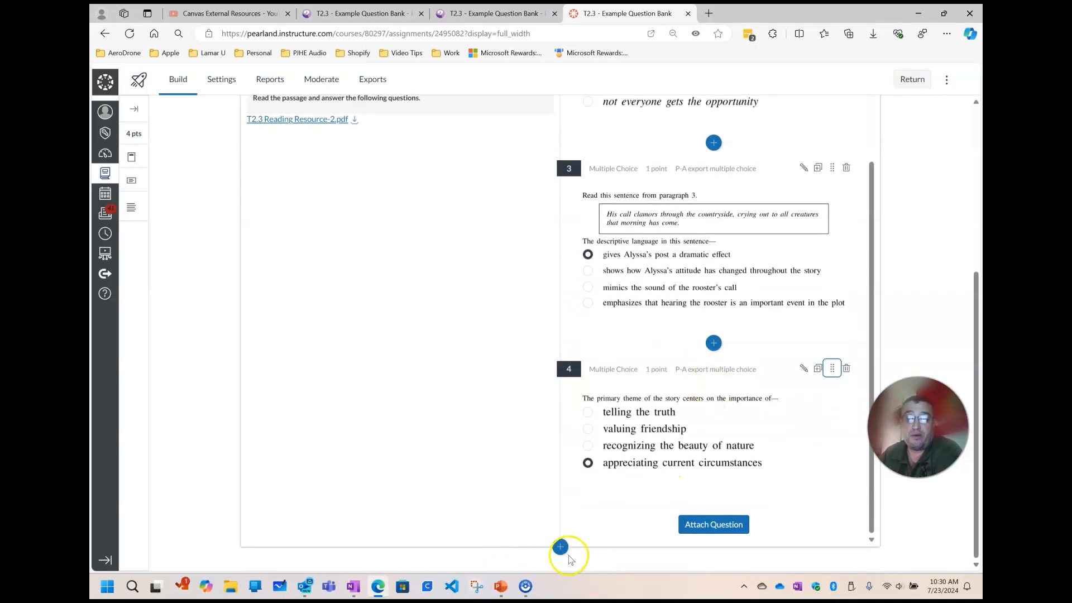
click(560, 547)
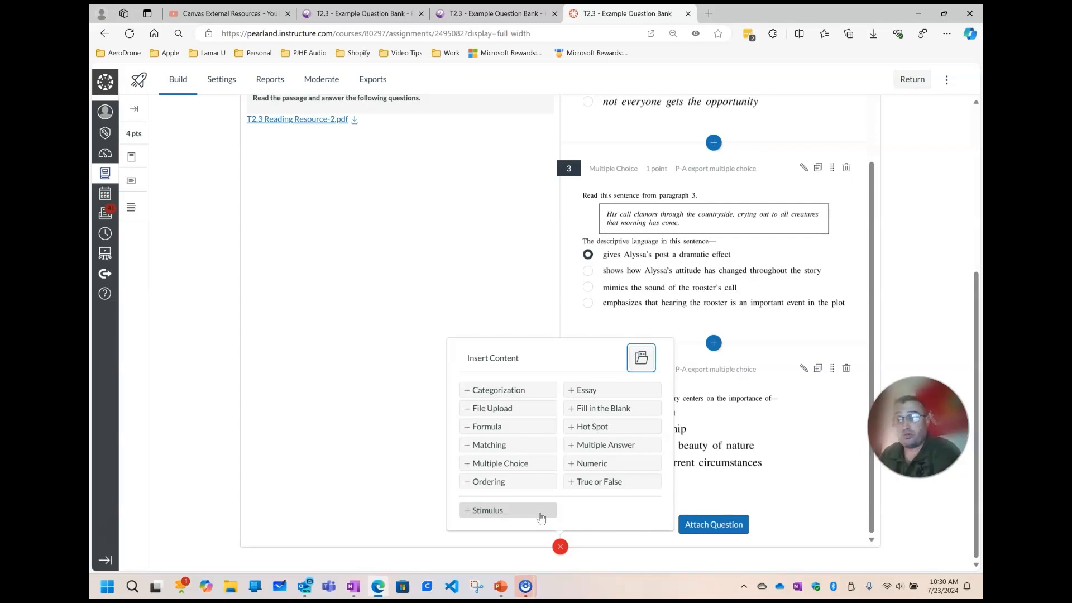
click(915, 283)
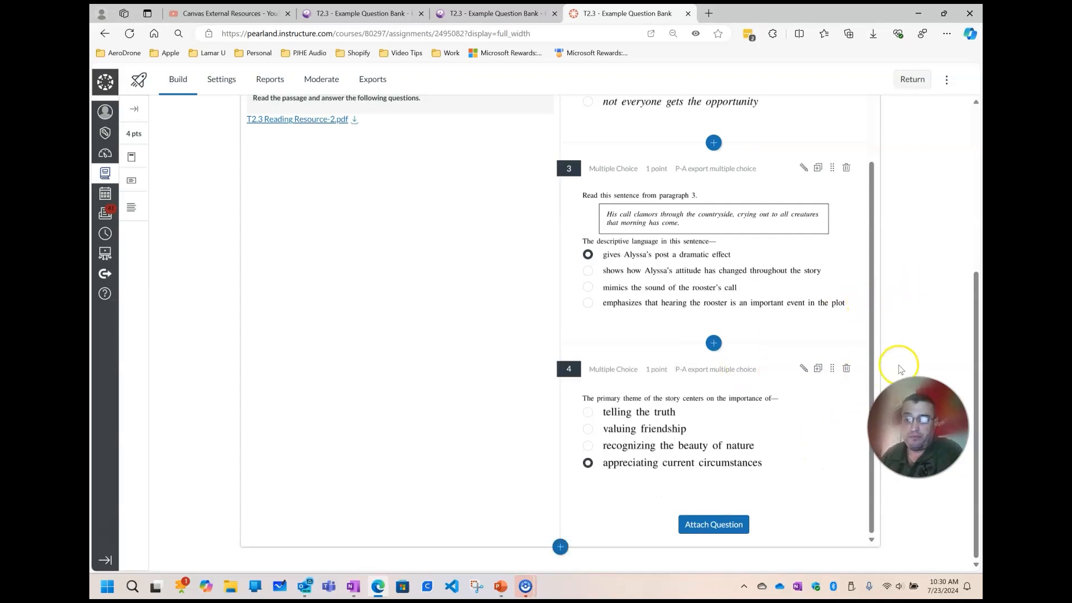
Return to the course's quiz list and publish the T2.3 - Example Question Bank quiz
scroll(897, 360, up, 5)
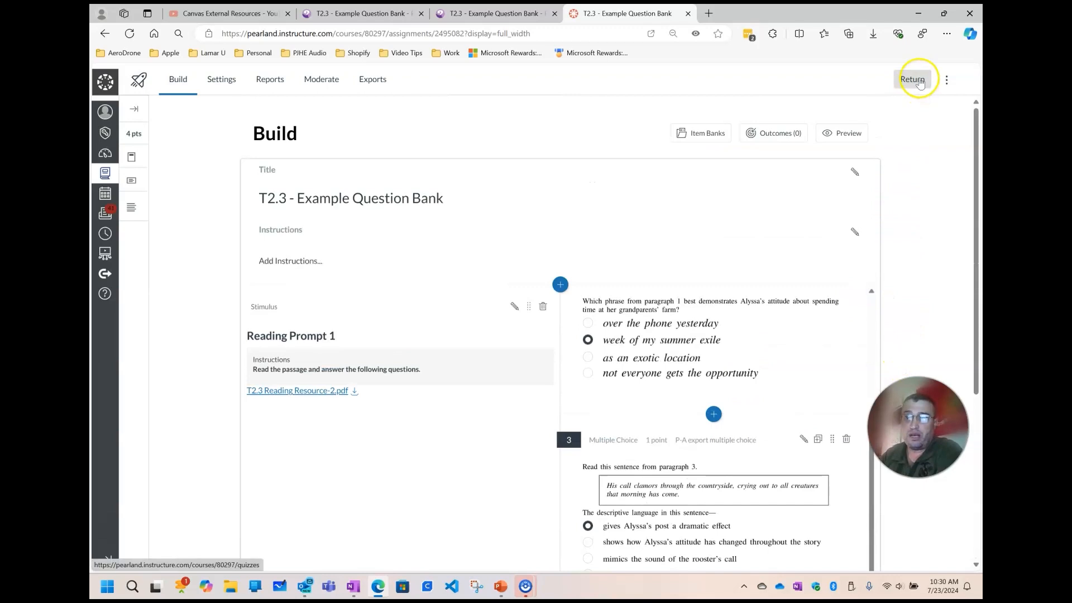
click(912, 80)
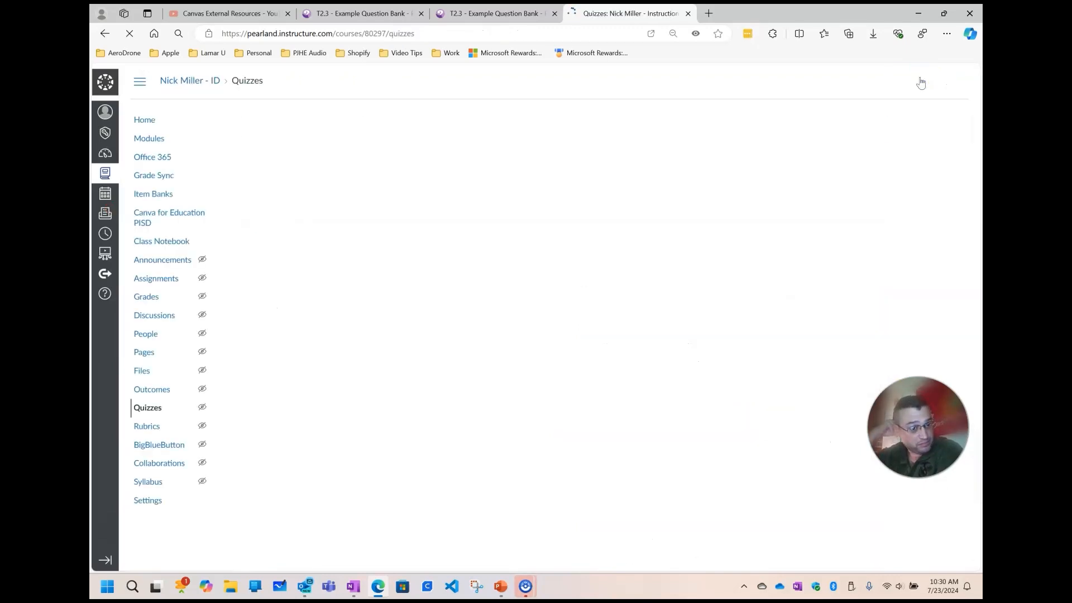
scroll(701, 323, down, 3)
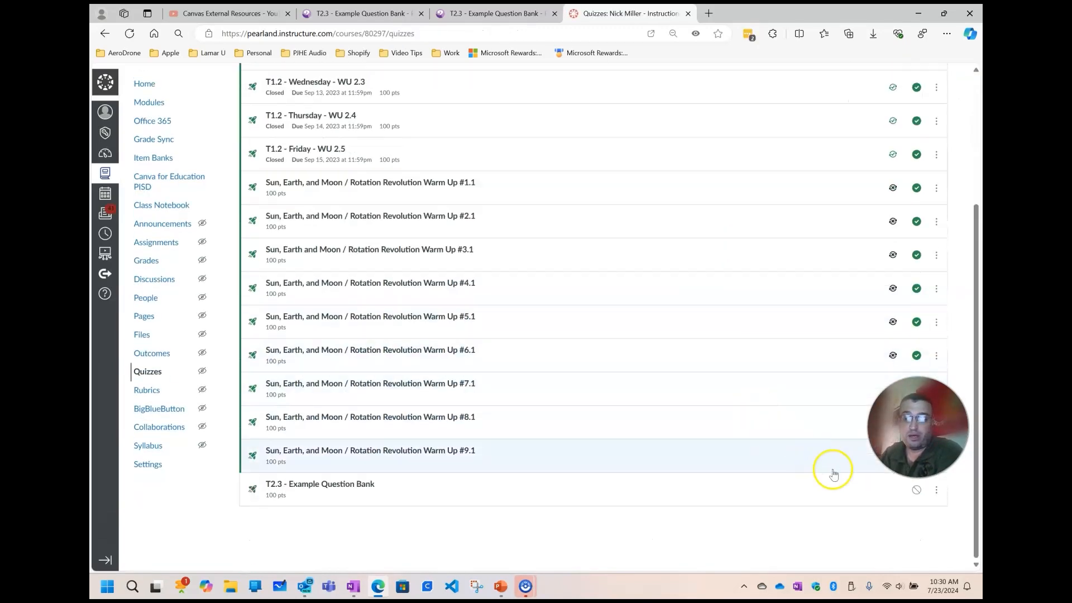
click(919, 489)
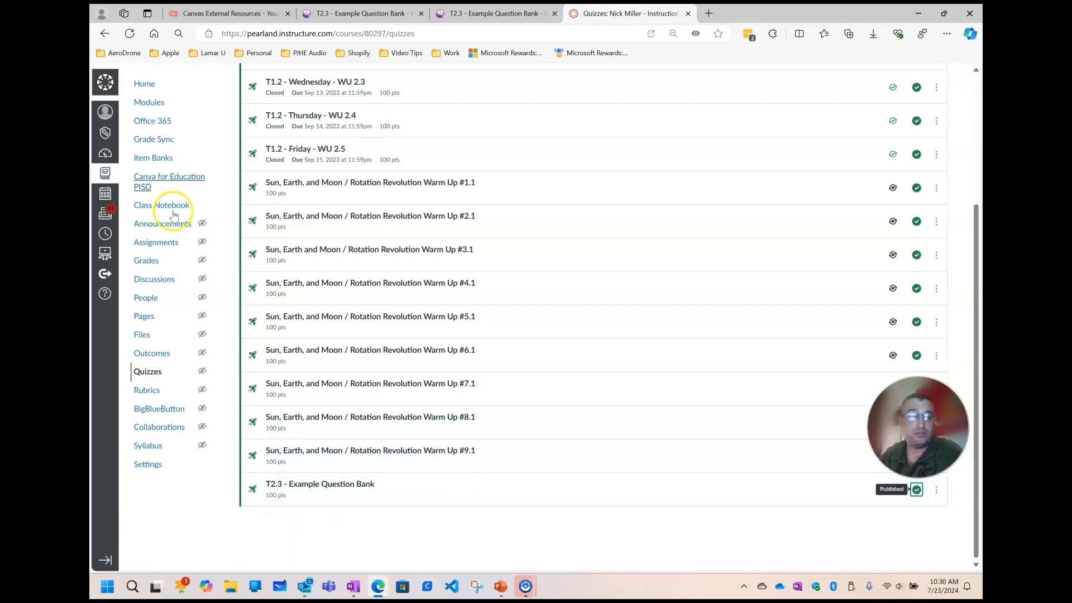
Start adding an item of type Quiz to the T2.3 - Example Questions module and look through the available quizzes
click(158, 104)
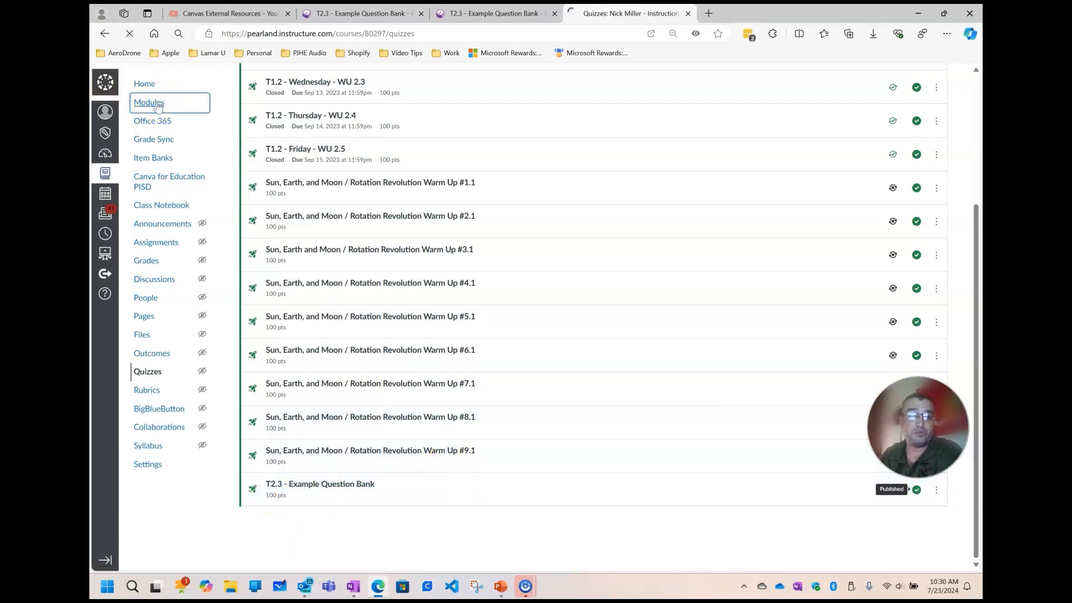
scroll(652, 153, down, 2)
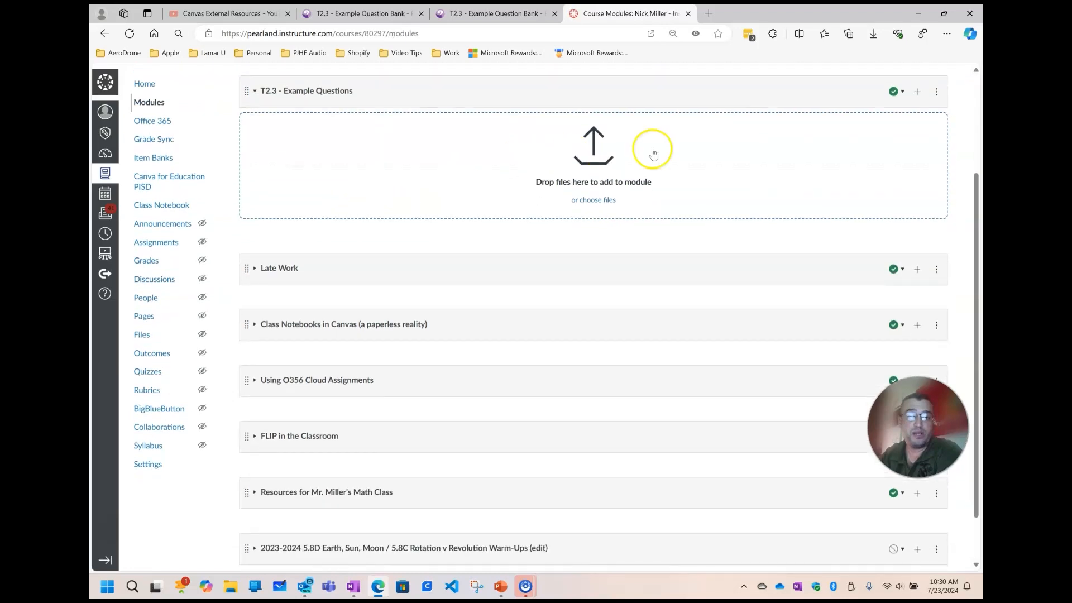
scroll(893, 184, up, 2)
click(921, 205)
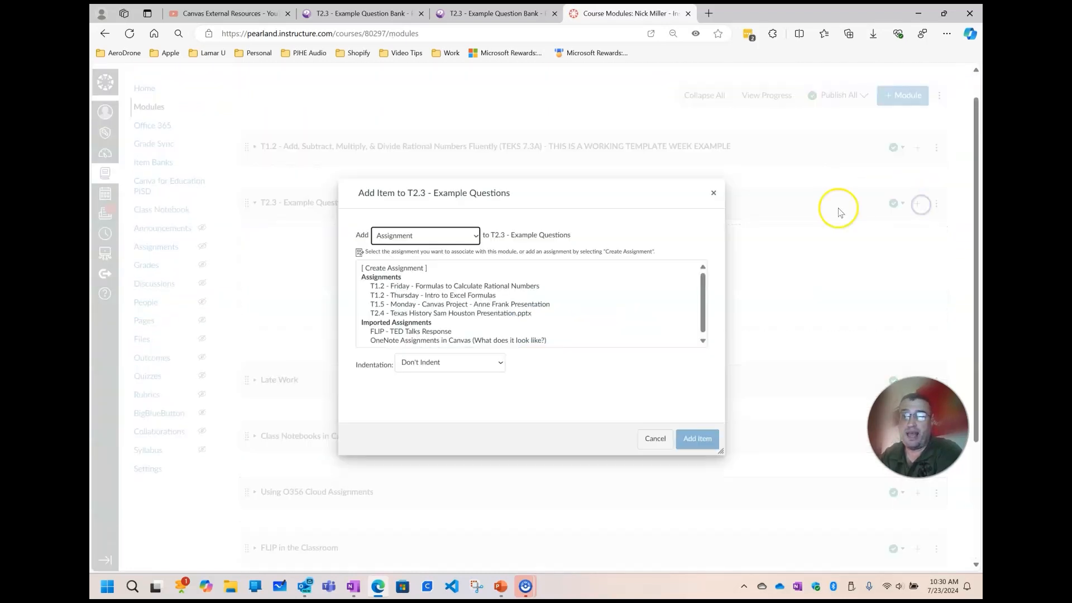
click(397, 235)
click(402, 261)
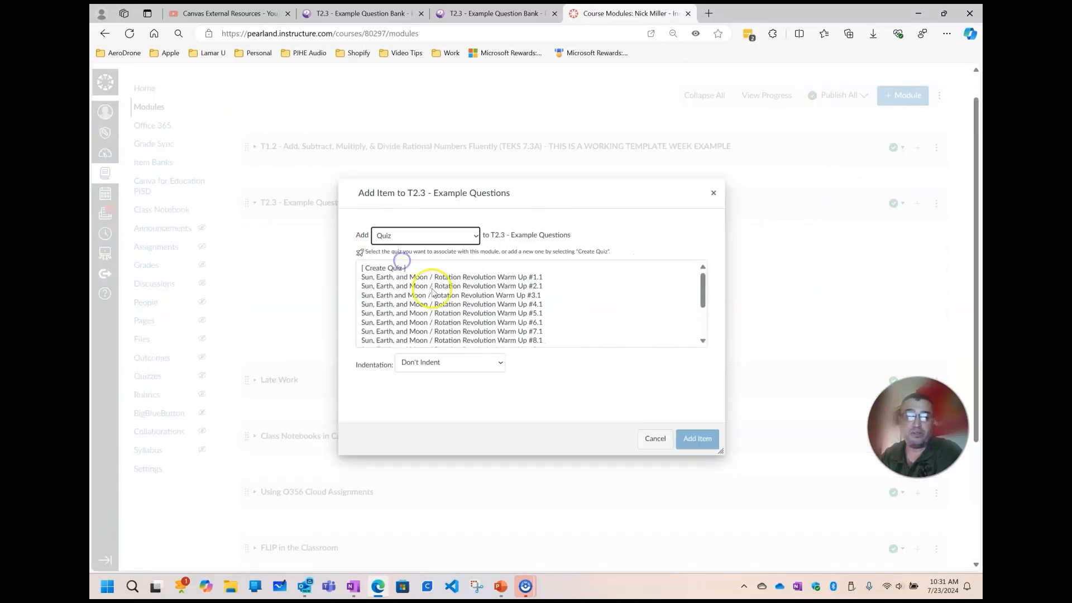
scroll(435, 296, down, 5)
scroll(441, 324, up, 5)
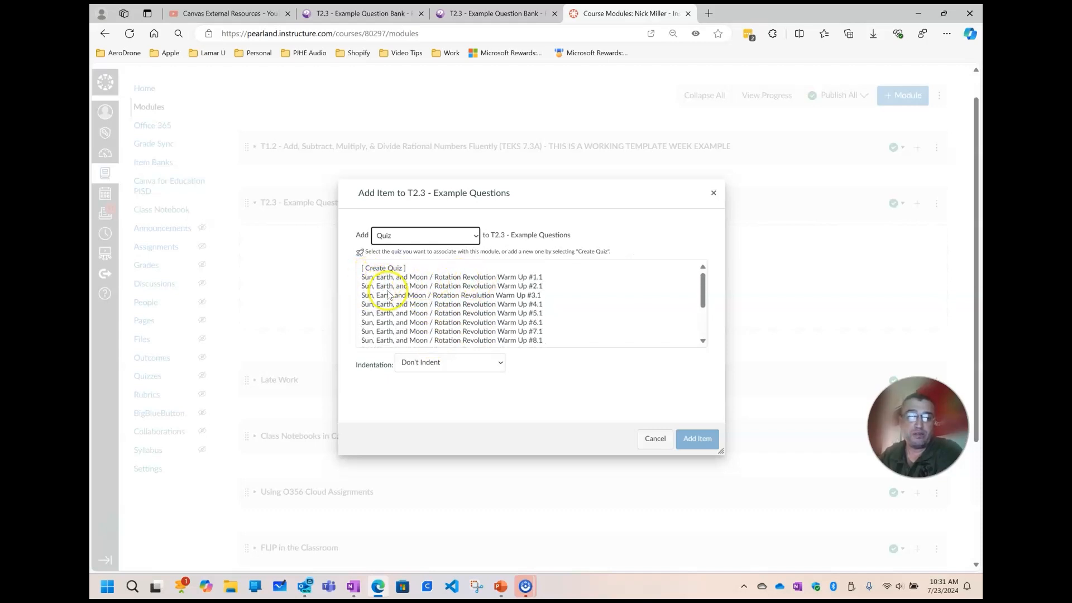
scroll(391, 296, down, 2)
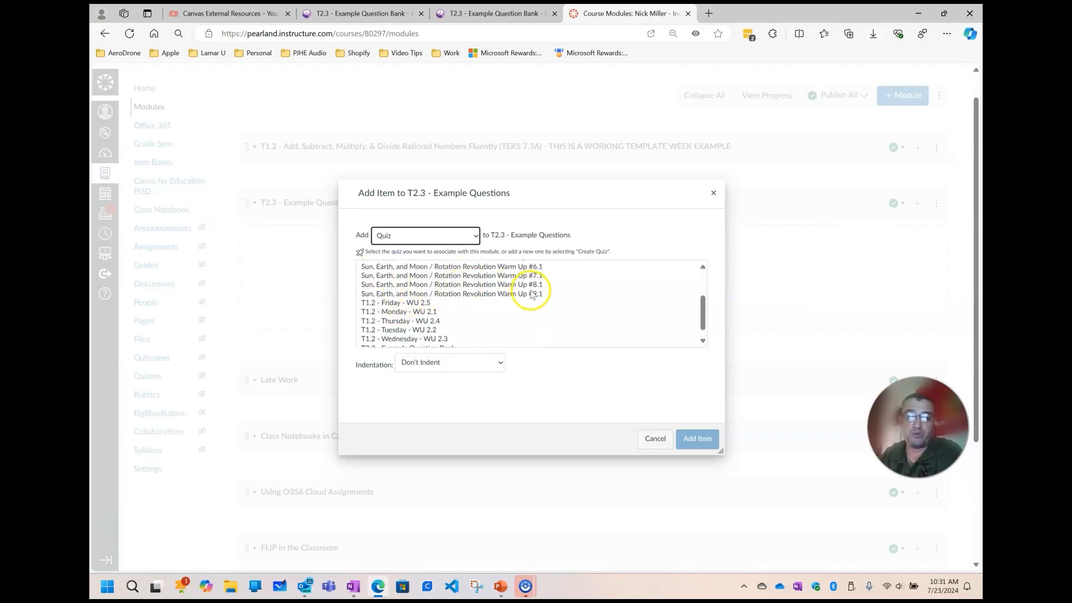
click(452, 241)
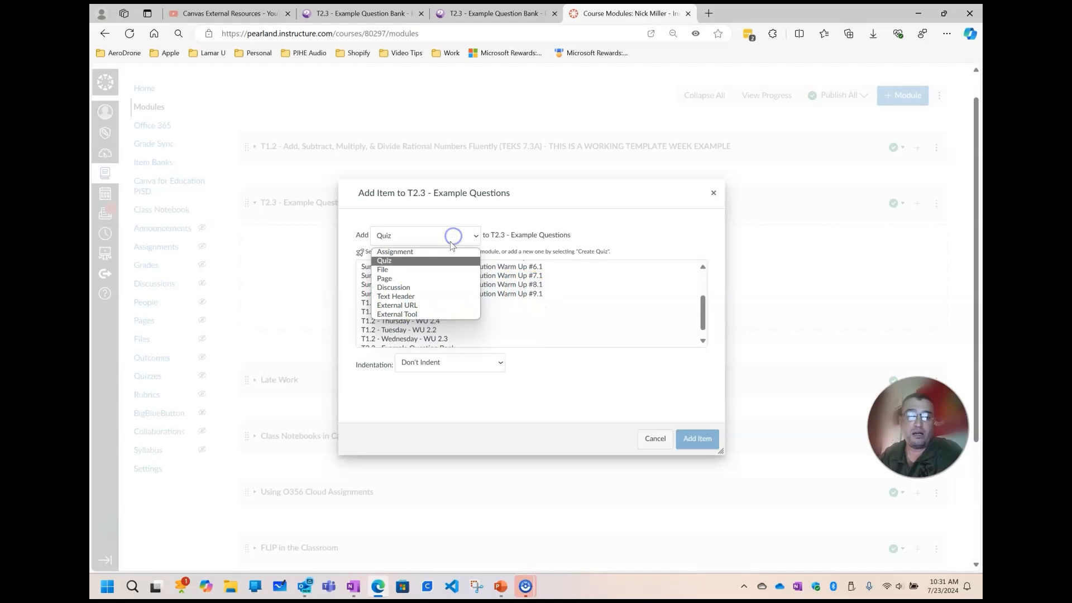
click(433, 270)
click(441, 236)
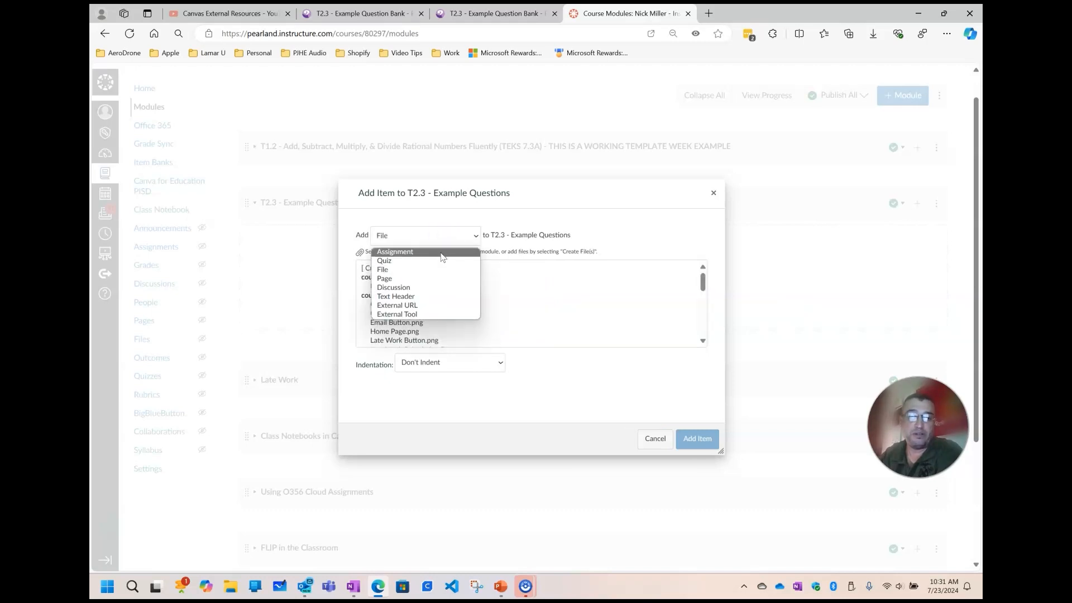
click(442, 254)
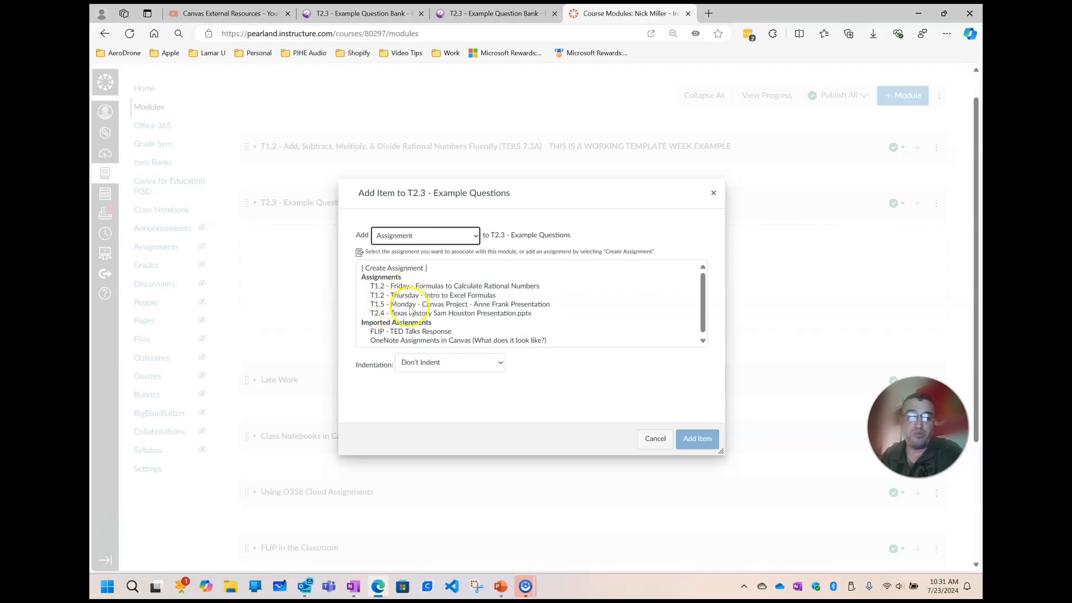
scroll(416, 323, down, 1)
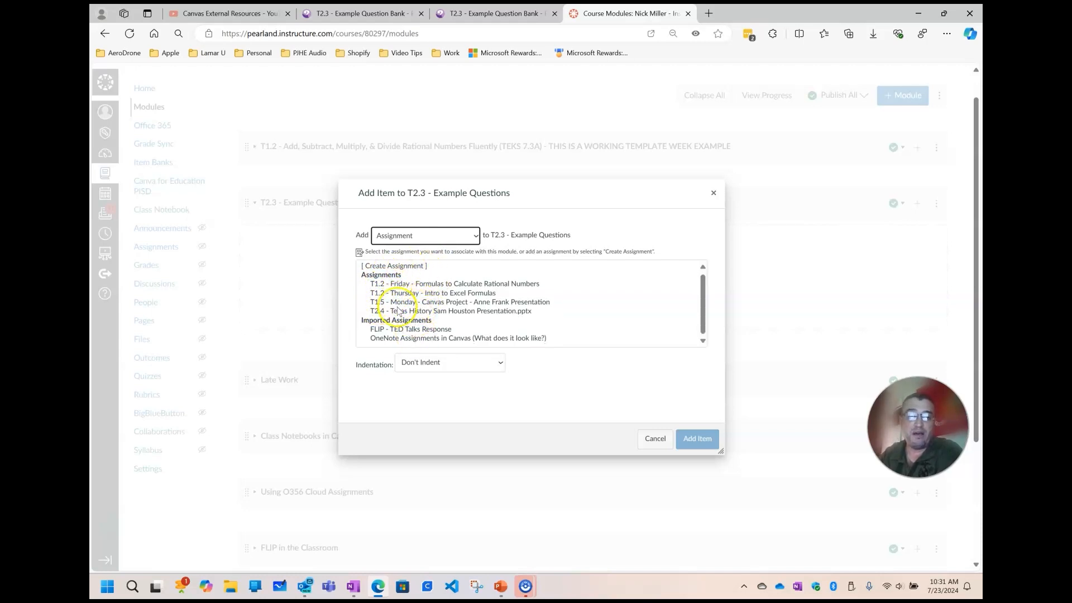
Add the existing quiz T2.3 - Example Question Bank to the T2.3 - Example Questions module
click(447, 236)
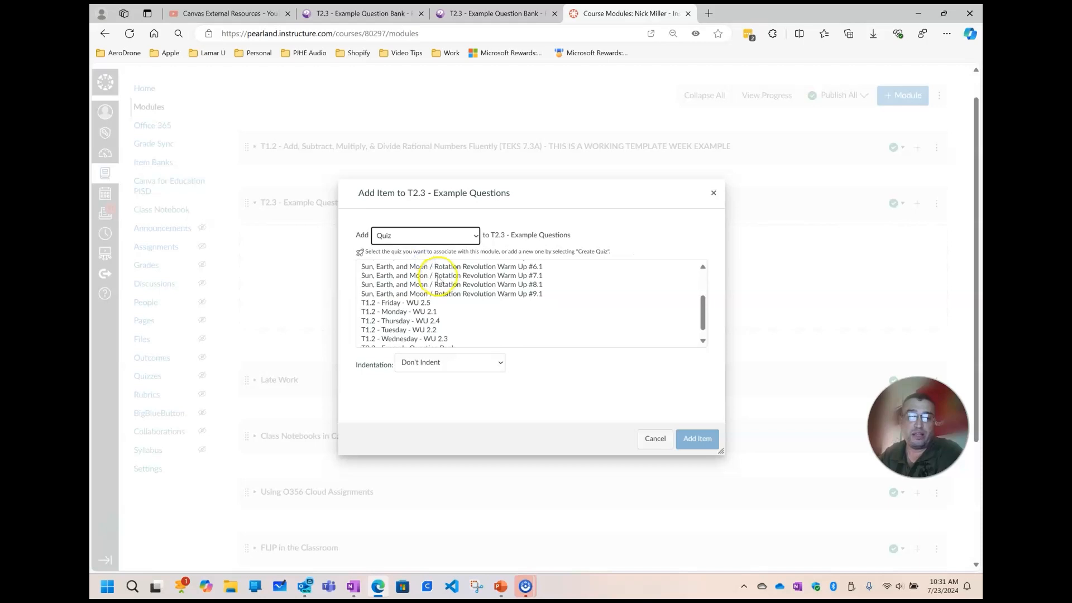
scroll(439, 280, down, 1)
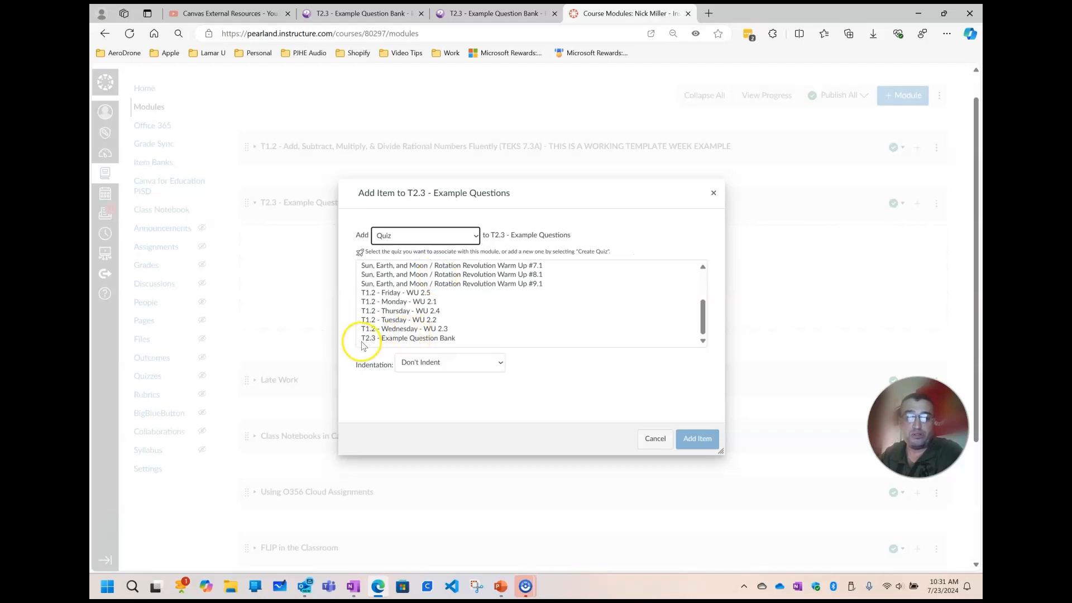
click(447, 341)
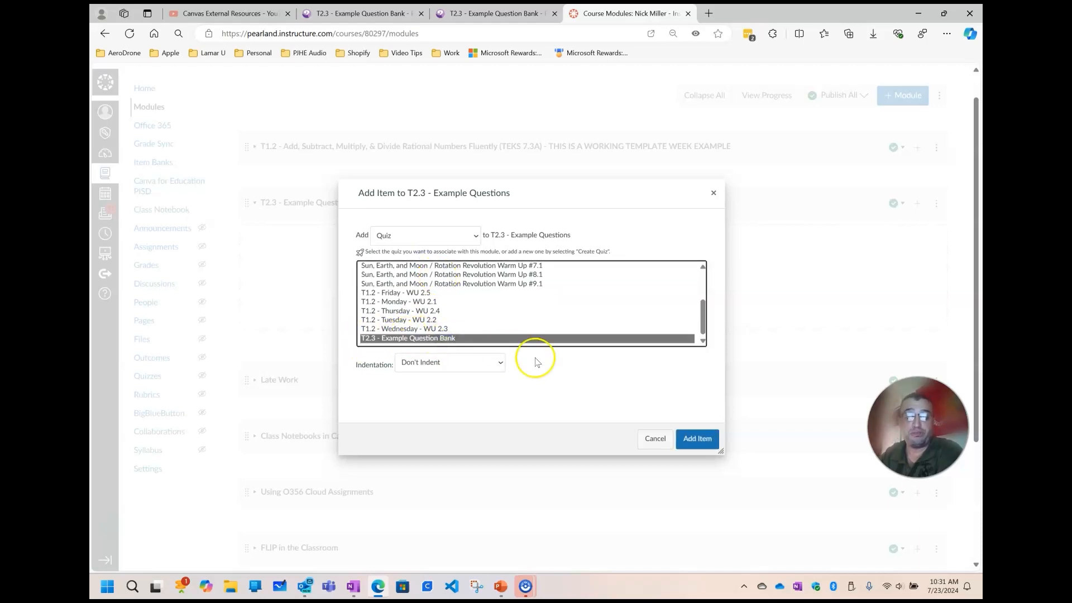
click(697, 439)
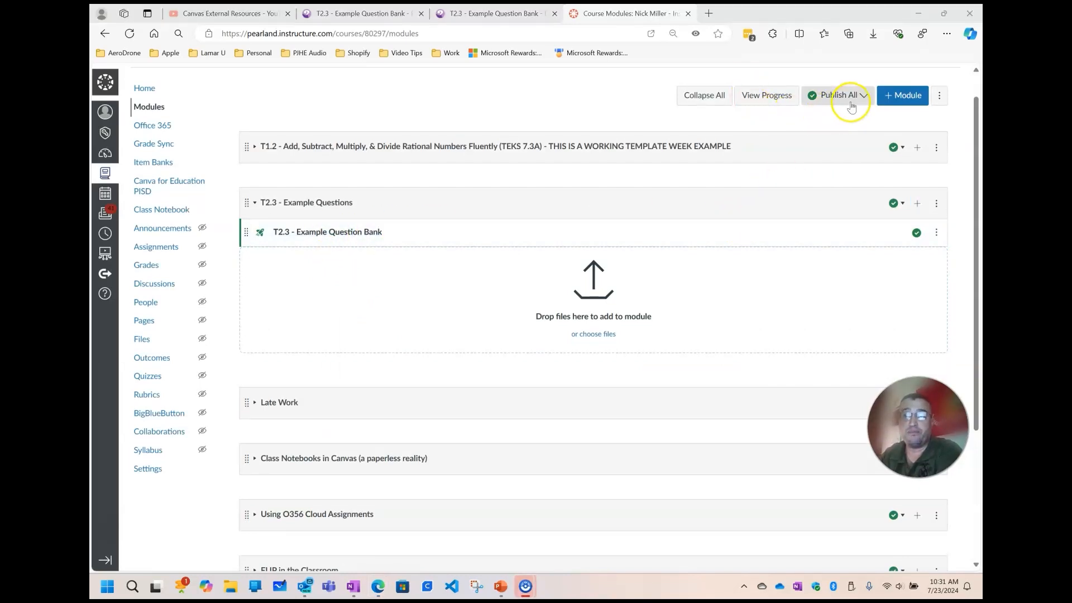
View the course as a student and begin the T2.3 - Example Question Bank quiz from the modules page
scroll(832, 109, up, 1)
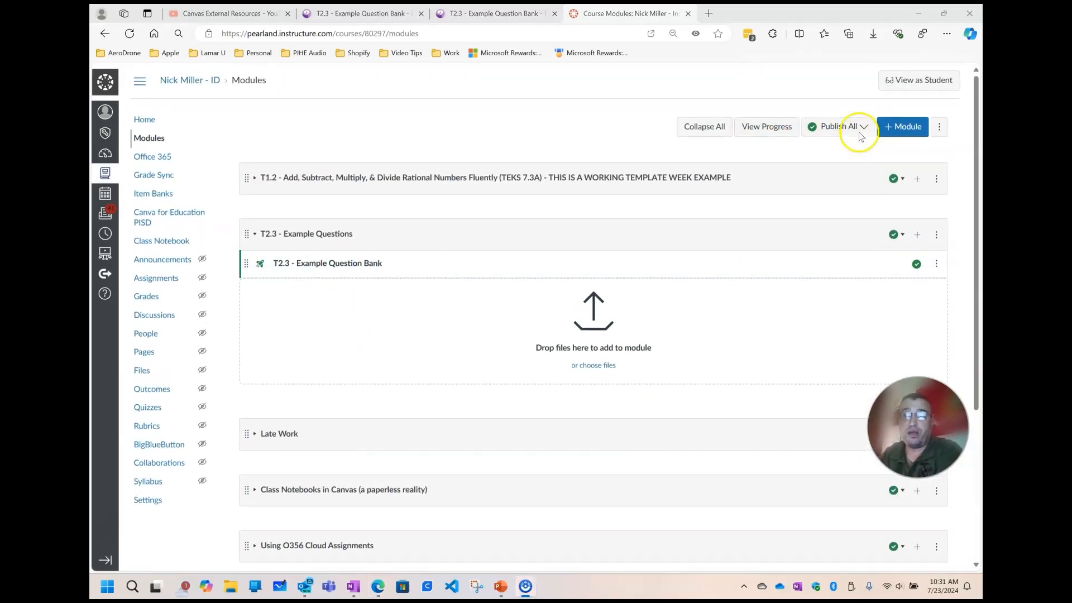
click(929, 84)
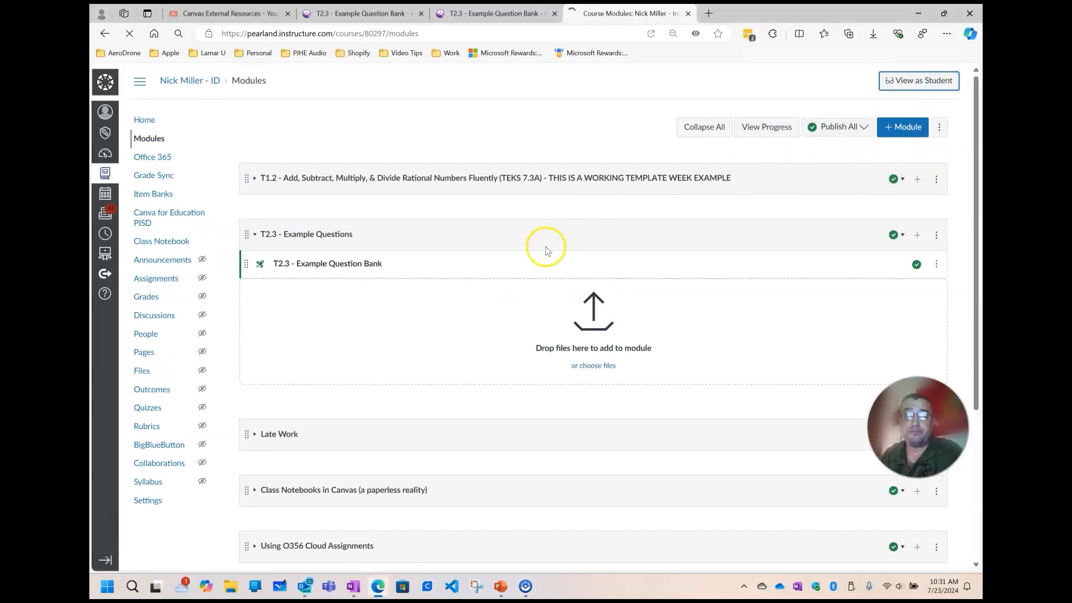
scroll(531, 246, down, 10)
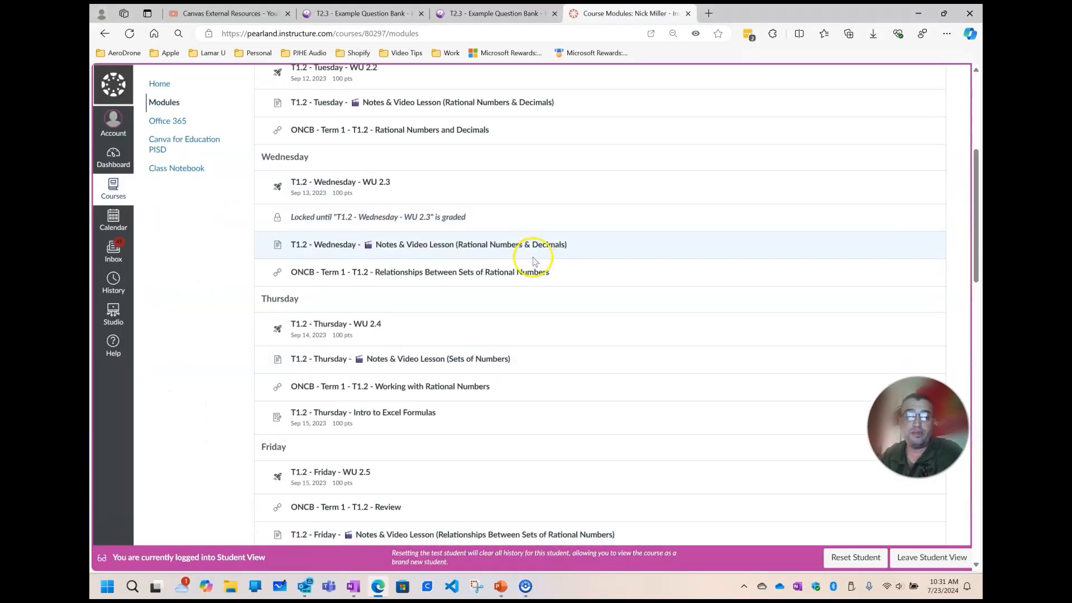
scroll(484, 308, down, 4)
click(335, 156)
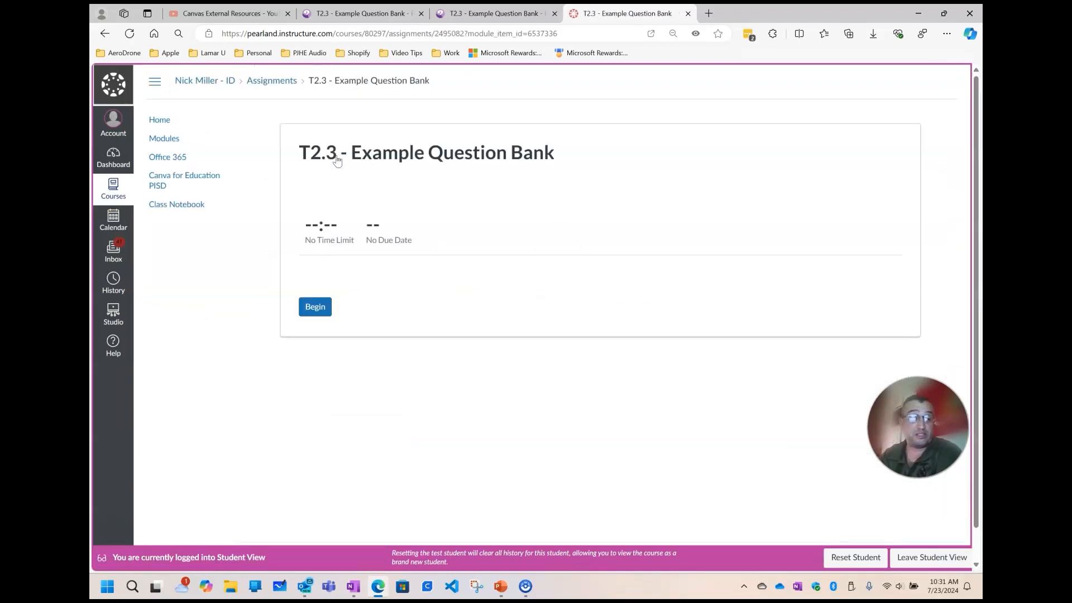
click(317, 309)
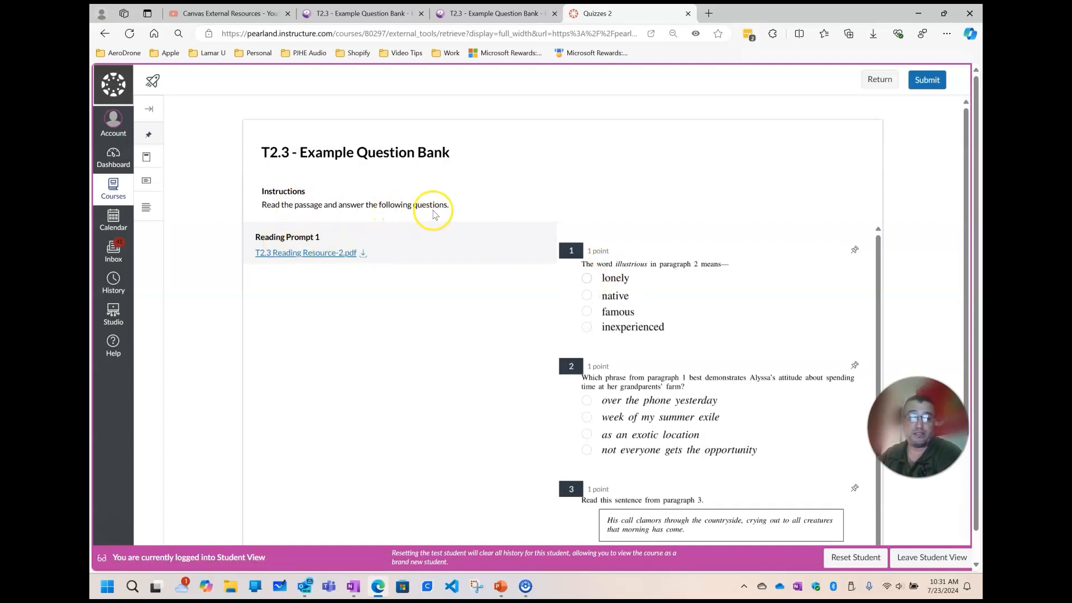
Open T2.3 Reading Resource-2.pdf from Reading Prompt 1 and look through the pages of the reading passage
click(297, 251)
scroll(537, 277, down, 15)
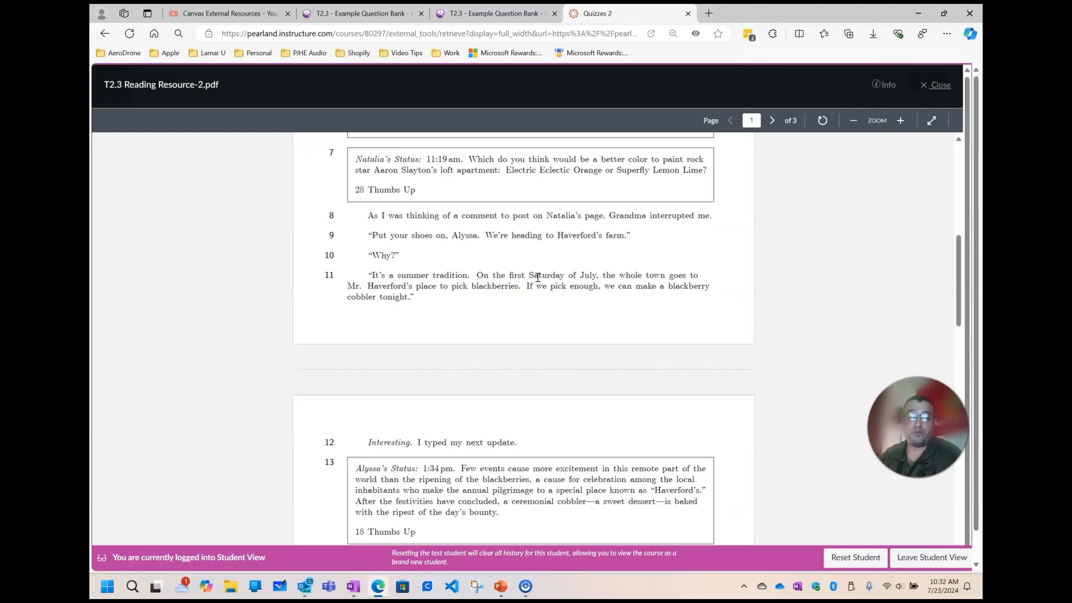
scroll(537, 281, down, 6)
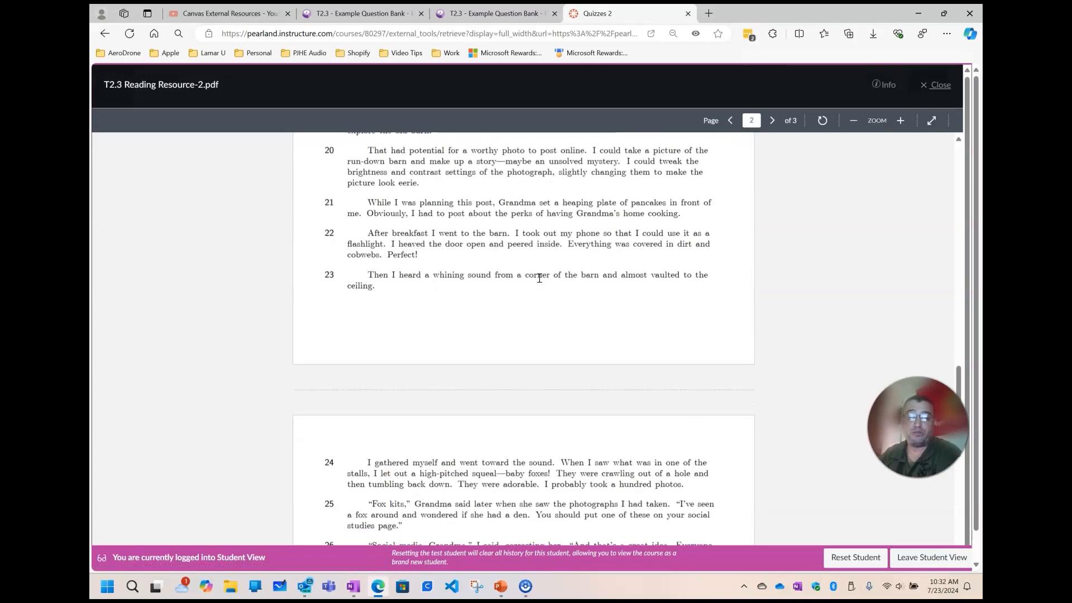
scroll(539, 278, up, 10)
scroll(541, 276, up, 10)
click(541, 273)
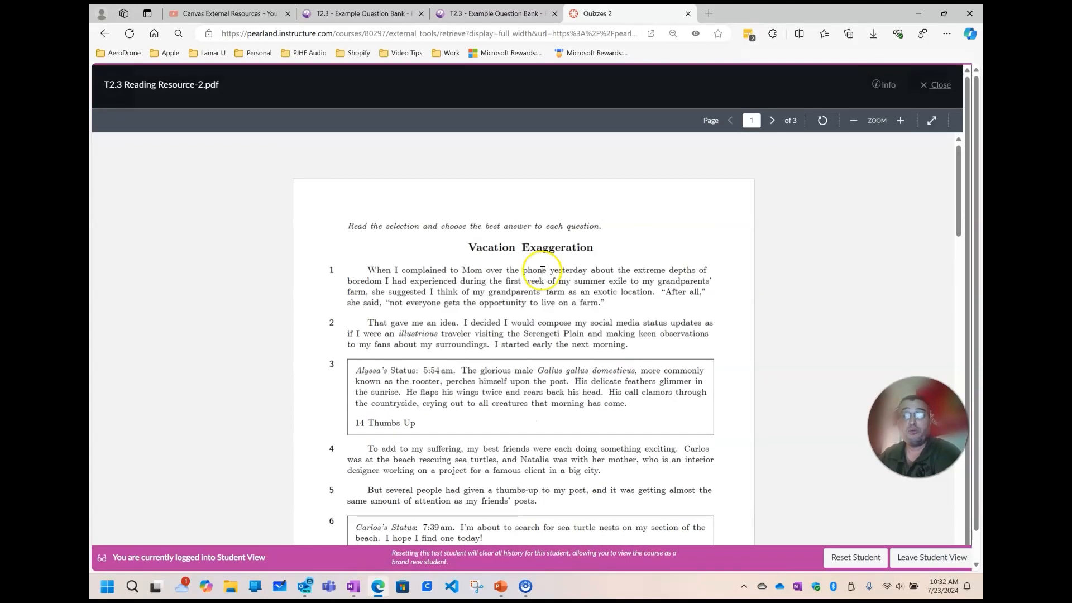
scroll(538, 275, down, 20)
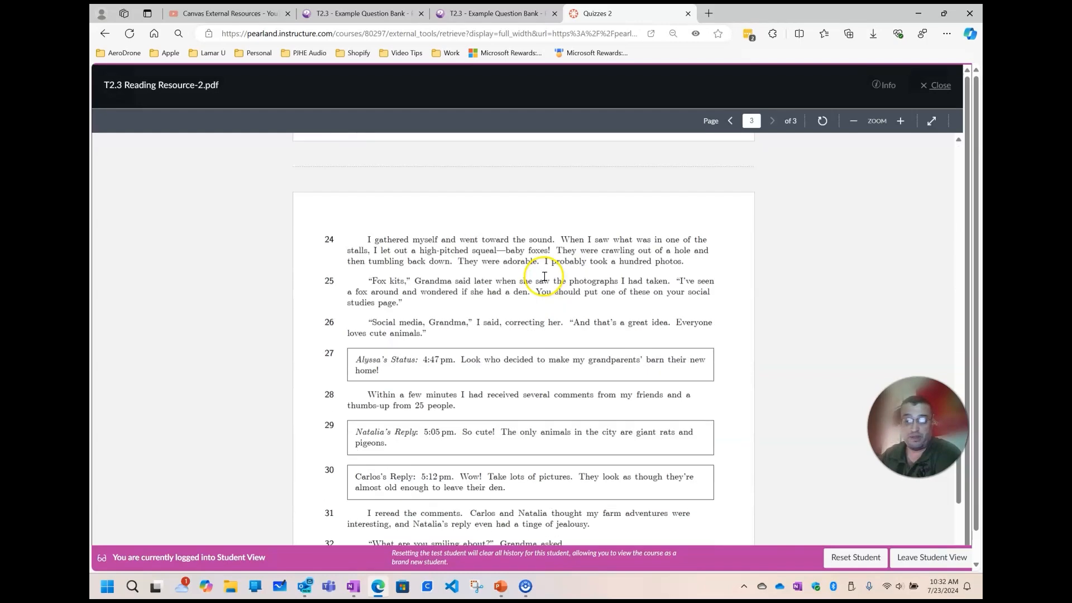
Close the reading passage PDF and look through the quiz questions beside Reading Prompt 1 as a student
scroll(545, 277, up, 20)
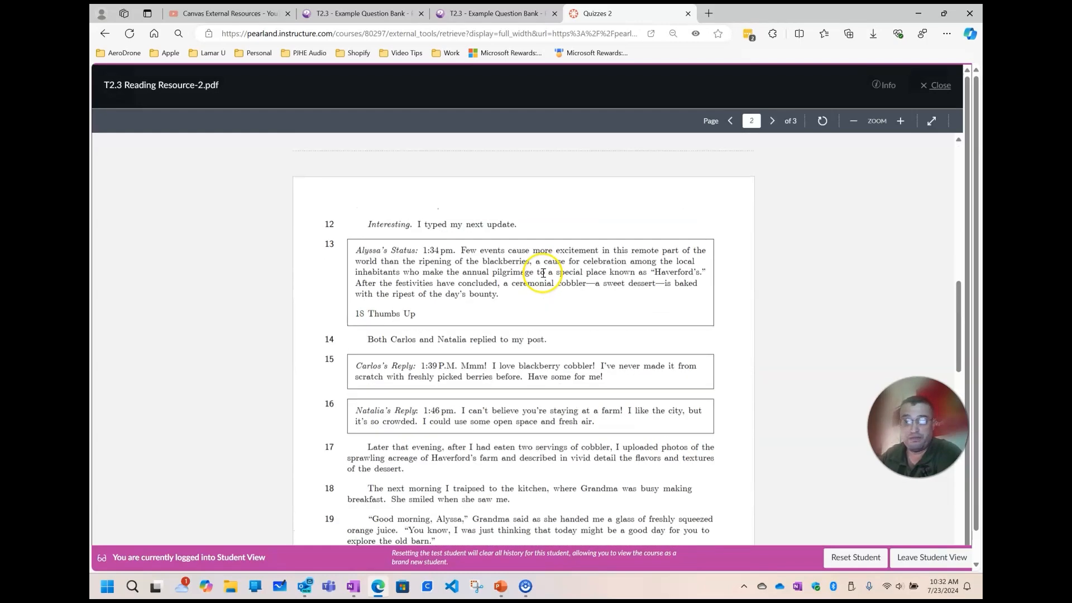
click(938, 87)
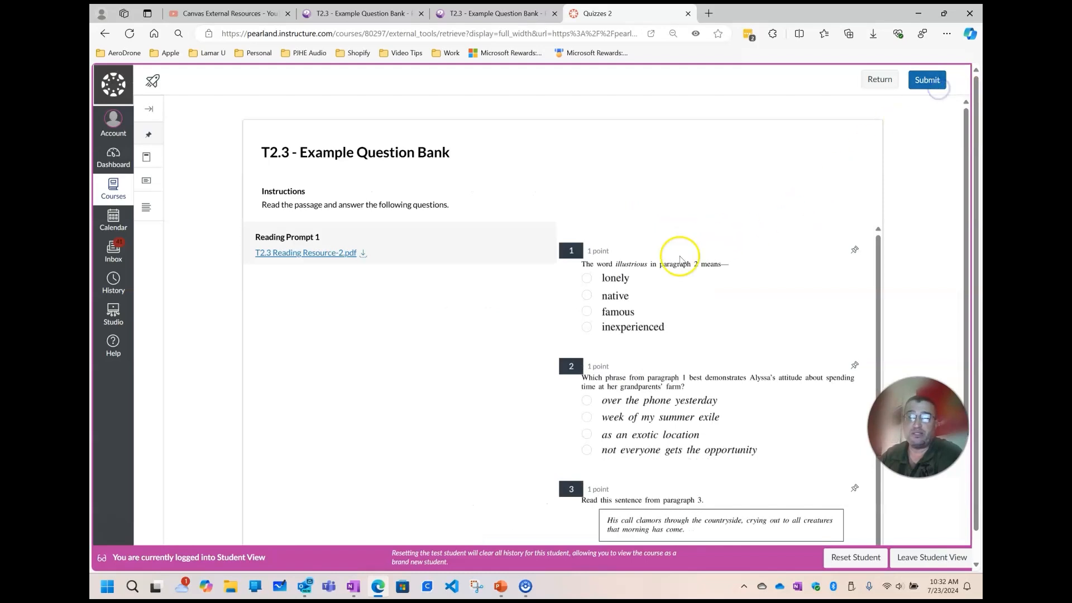
scroll(697, 279, down, 1)
scroll(707, 298, down, 3)
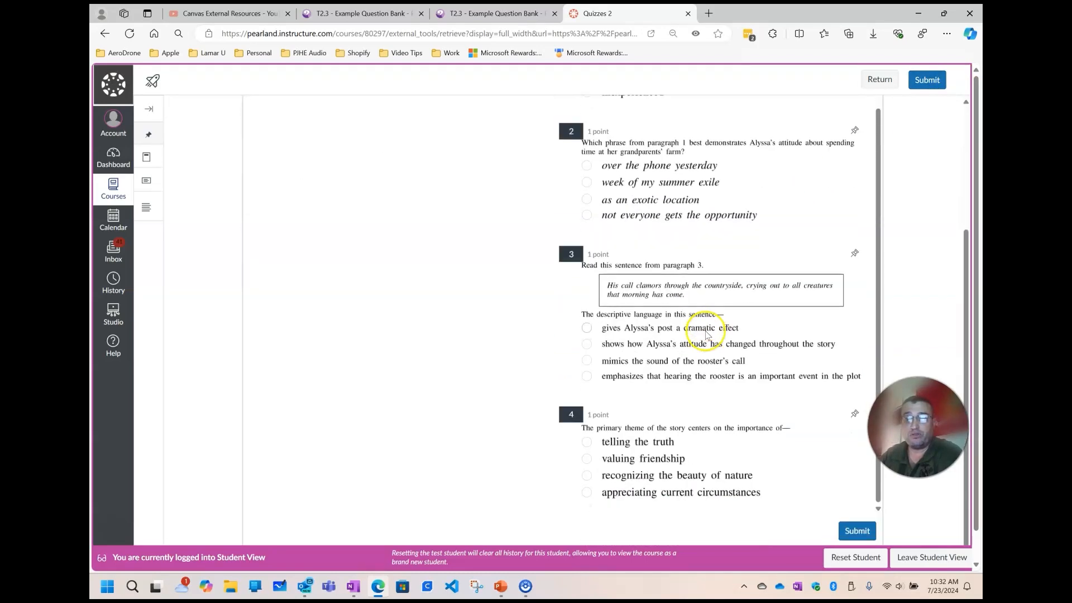
scroll(728, 455, down, 1)
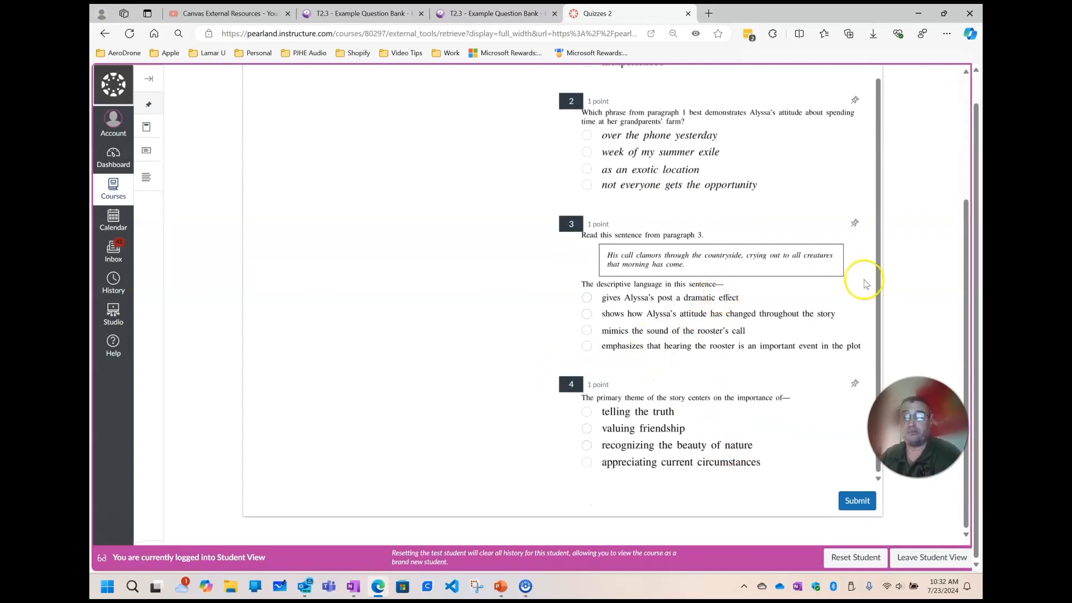
Leave the student view and go from the T2.3 - Example Question Bank quiz builder back to the course's modules page
click(914, 556)
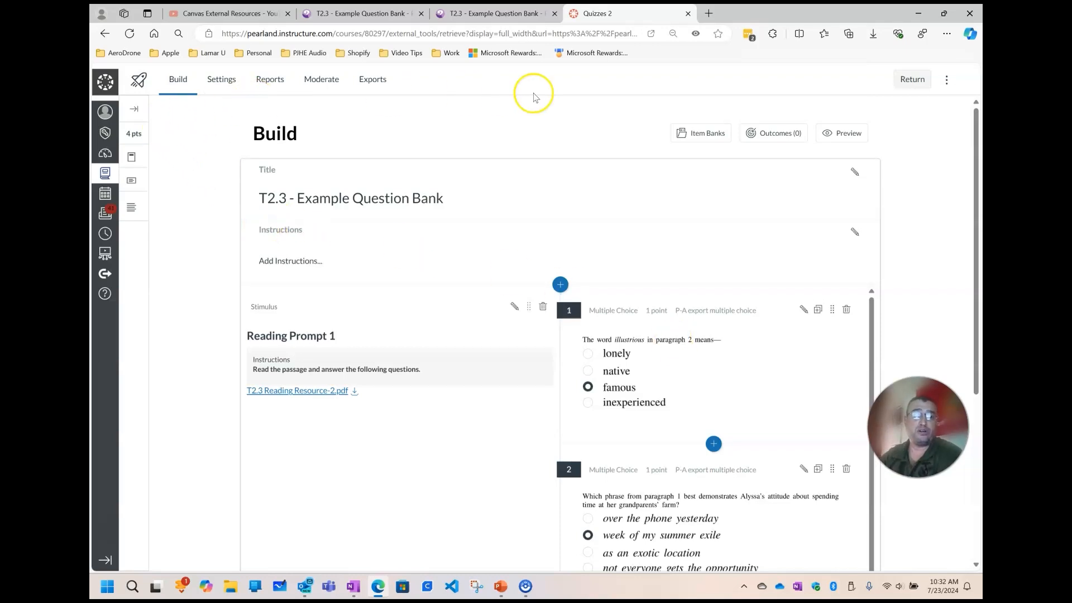
scroll(944, 224, down, 5)
scroll(927, 139, up, 5)
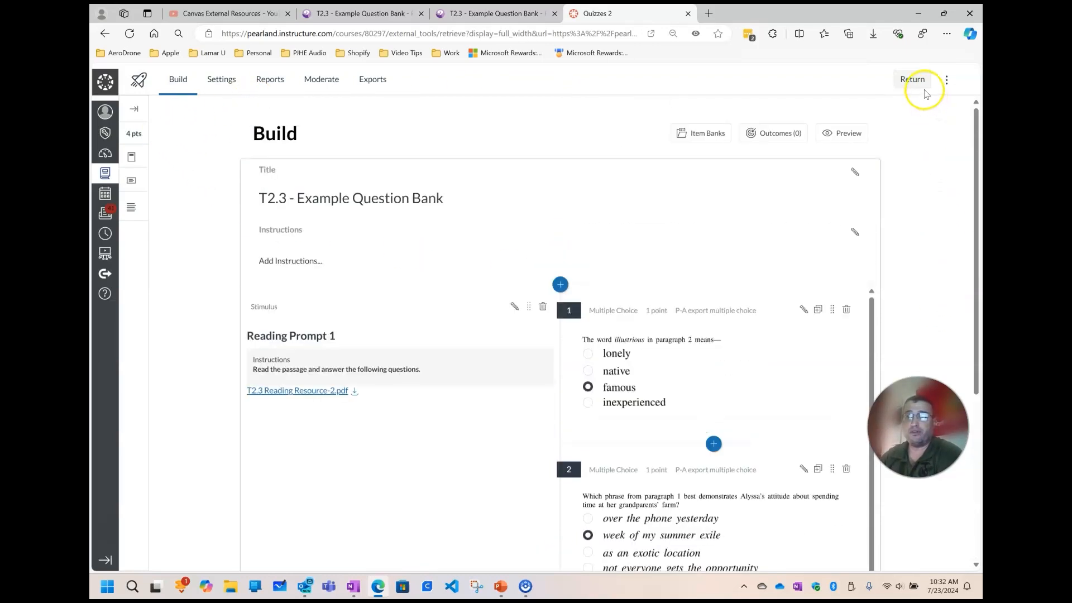
click(922, 87)
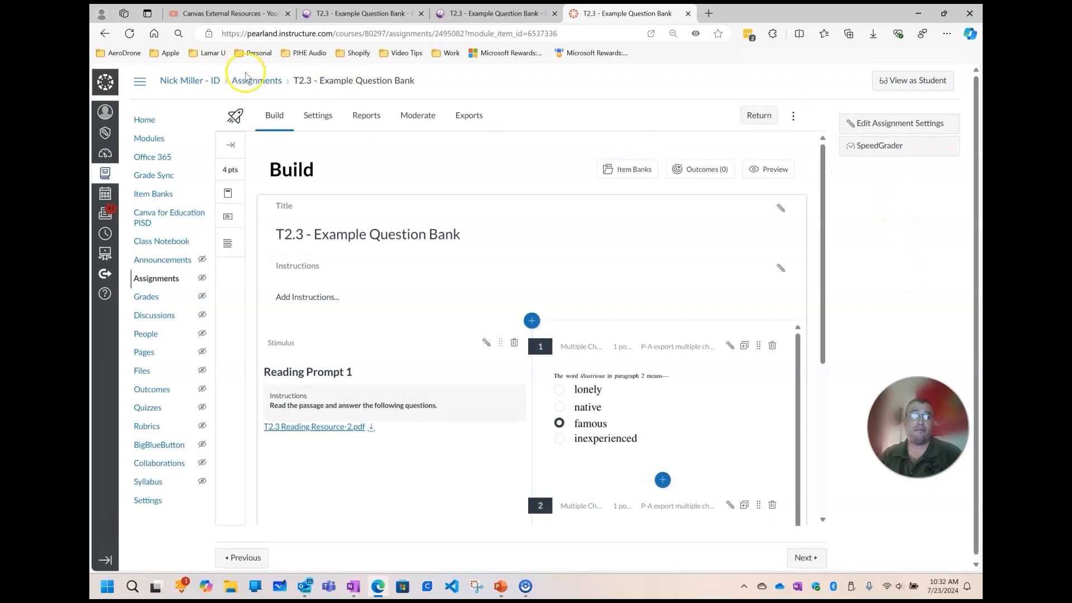
click(885, 148)
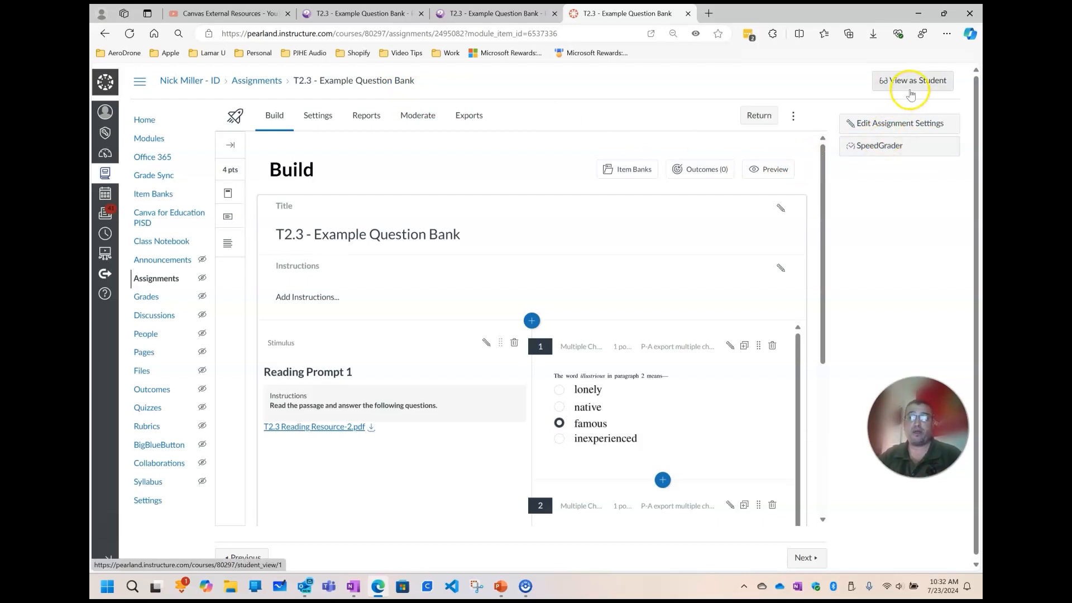
click(151, 139)
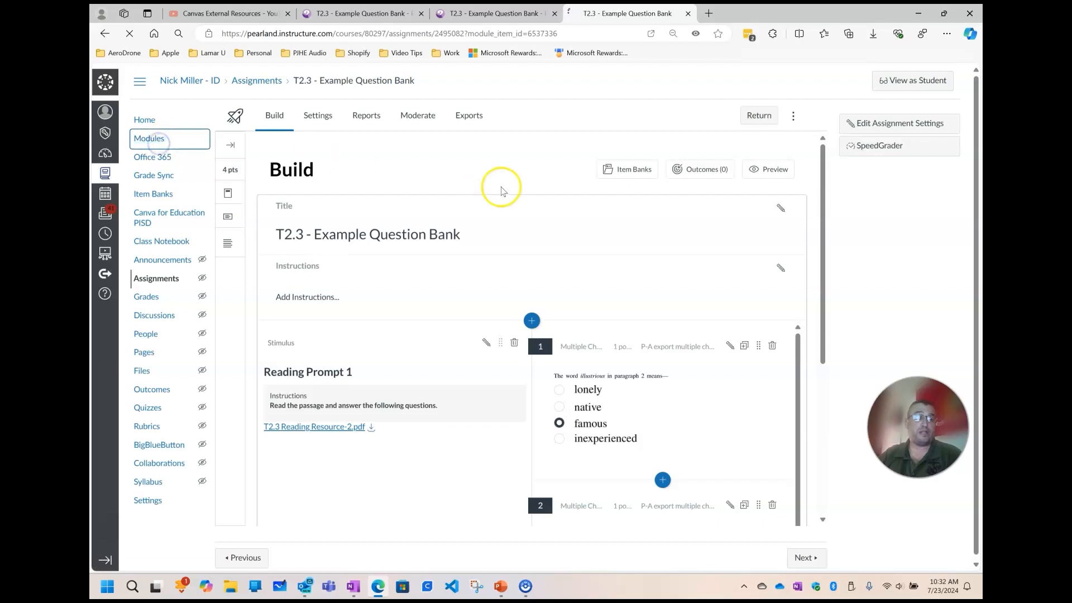